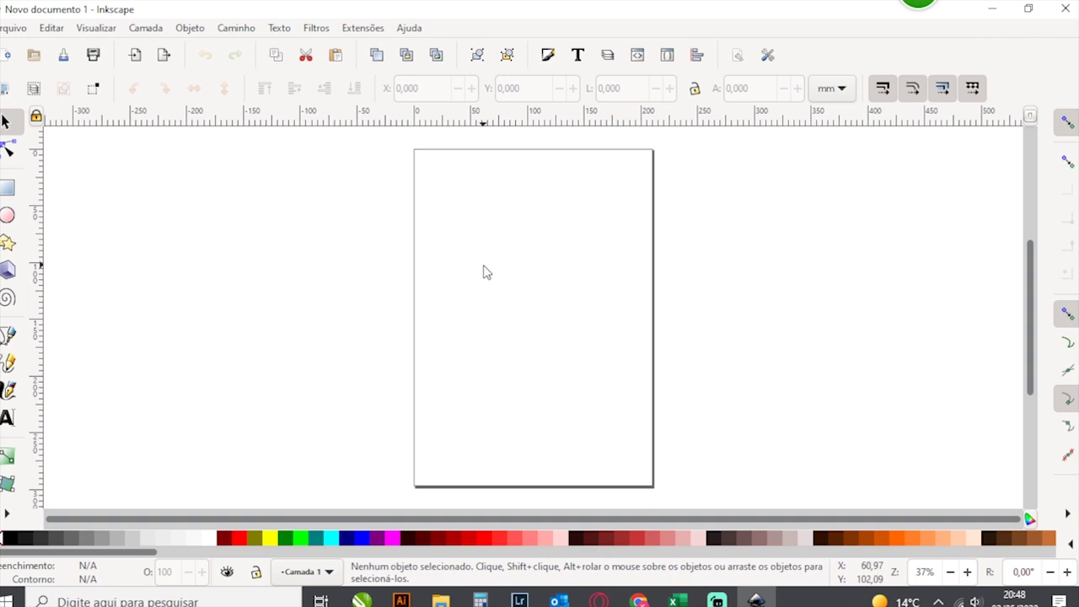
Set the page size to A3 in landscape orientation (420 × 297 mm) in Document Properties
click(7, 29)
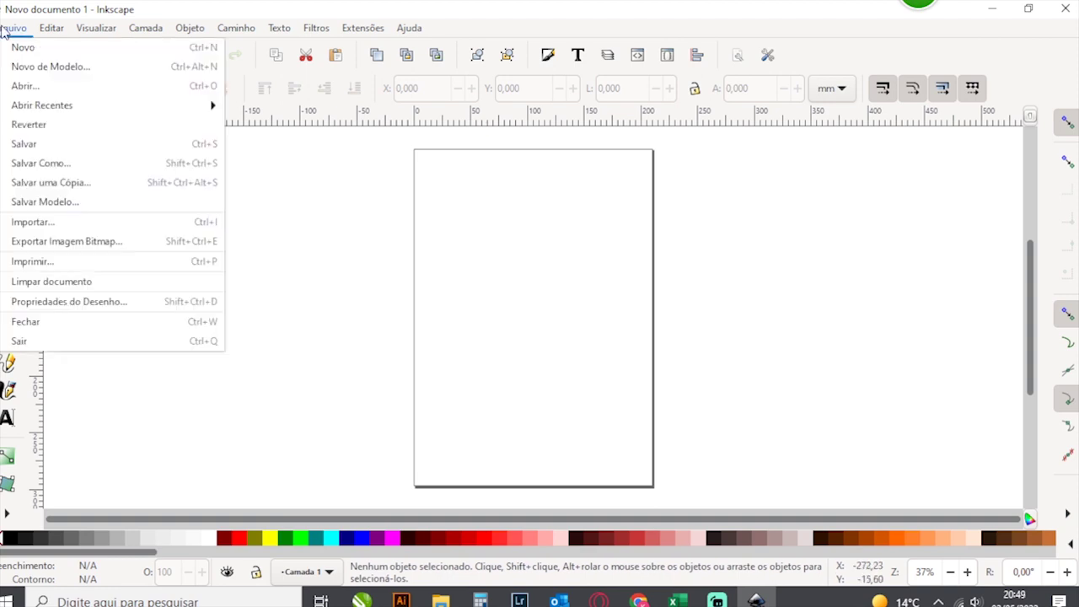
click(37, 308)
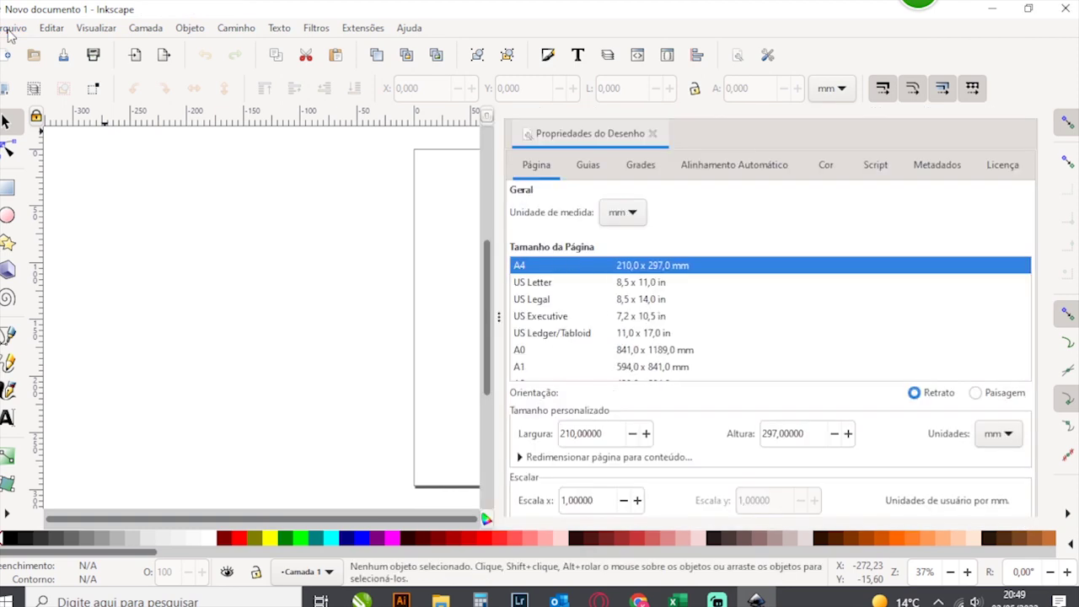
click(10, 31)
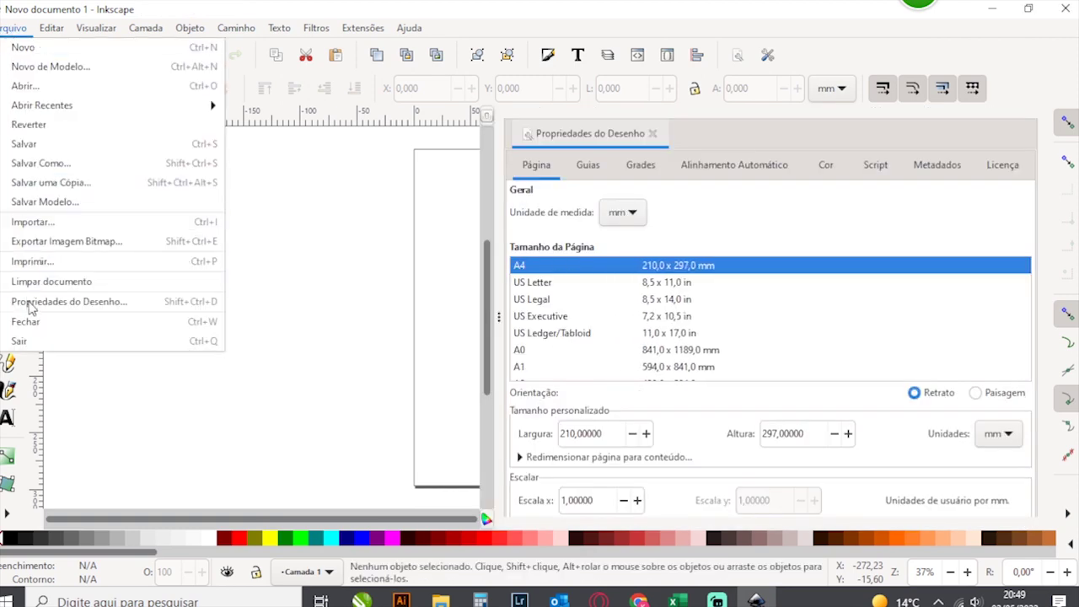
click(325, 301)
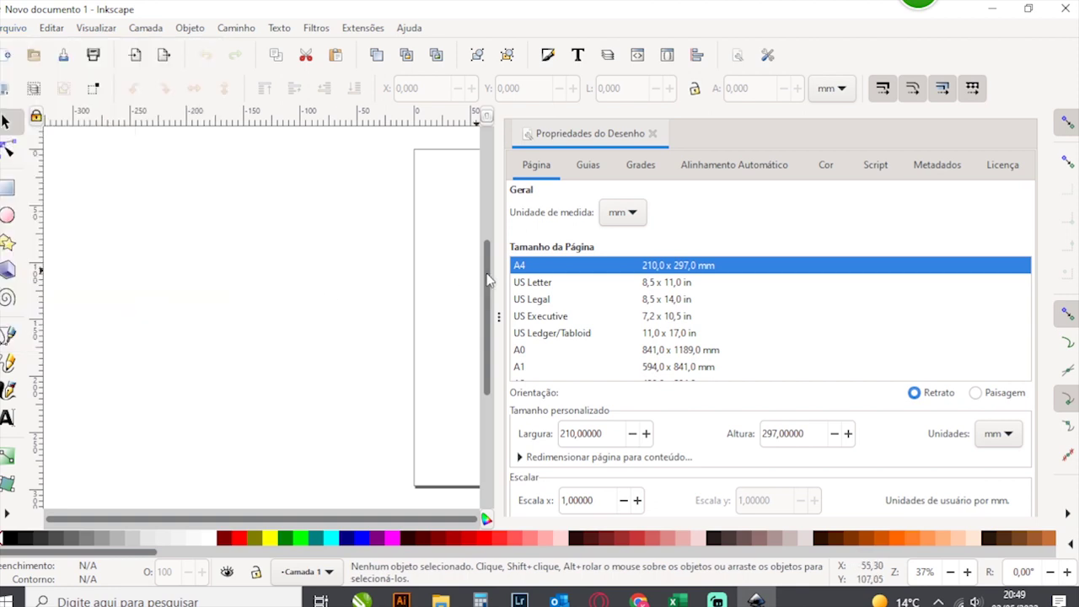
scroll(570, 329, down, 2)
scroll(571, 324, down, 1)
click(519, 333)
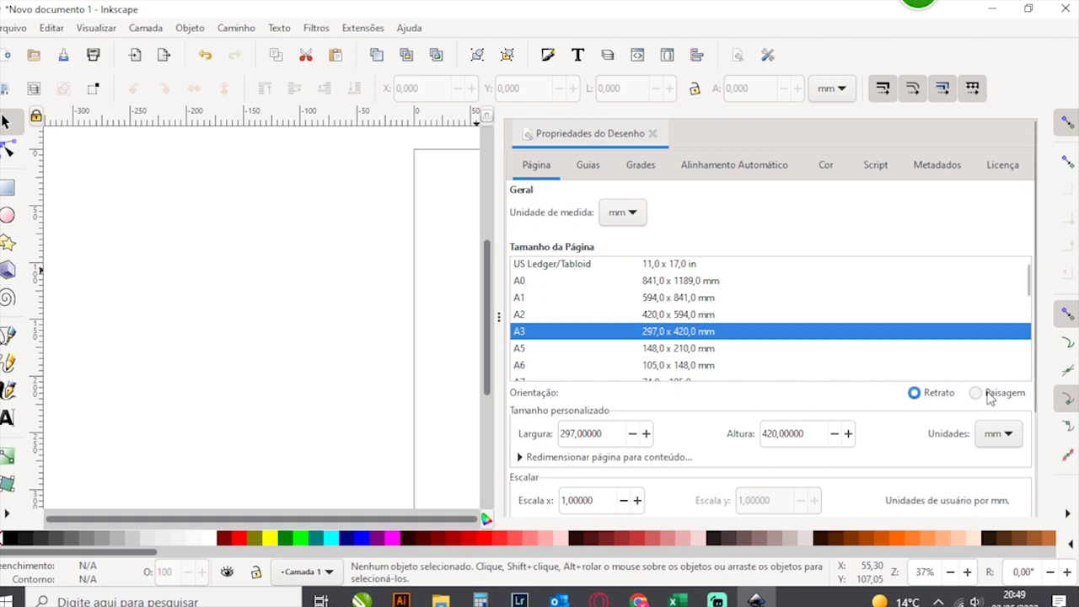
click(978, 394)
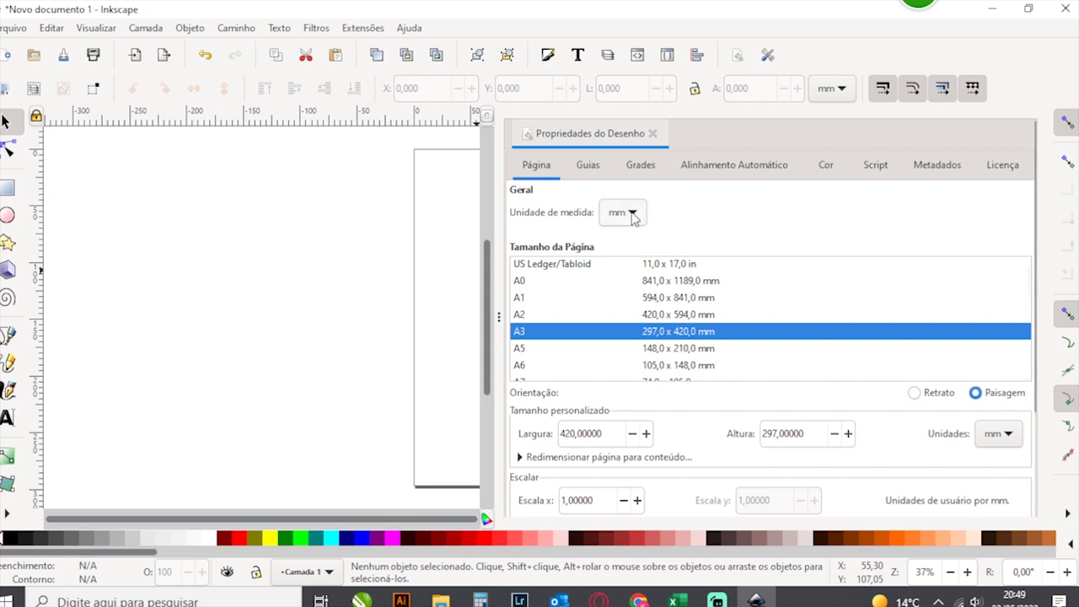
Link the EPSON WF-7110_WEINK_12-11-2016_1 colour profile to the document
click(824, 172)
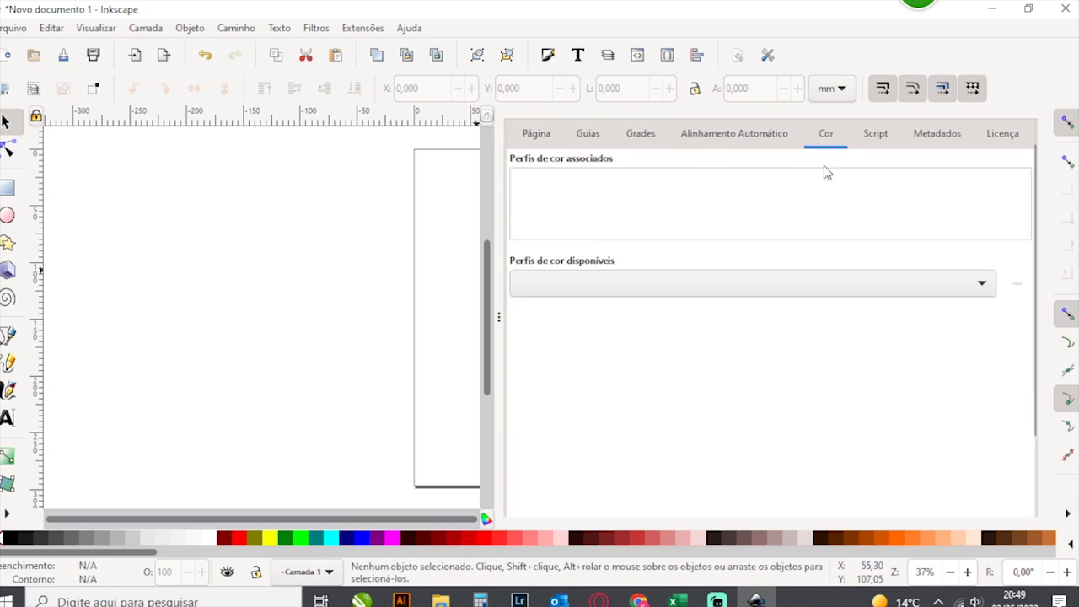
click(982, 284)
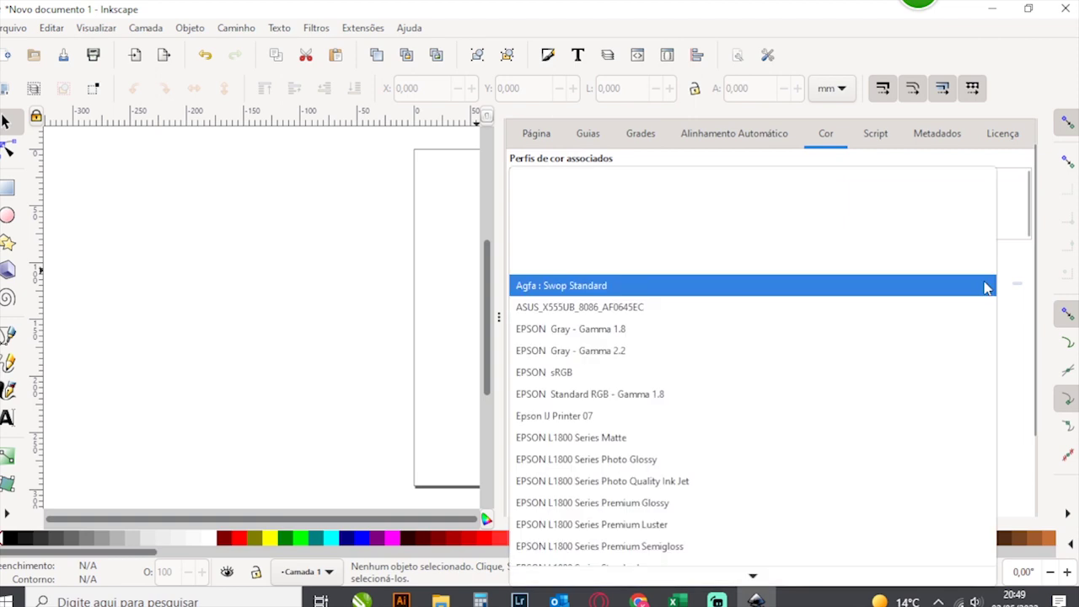
scroll(792, 447, down, 3)
scroll(793, 446, down, 2)
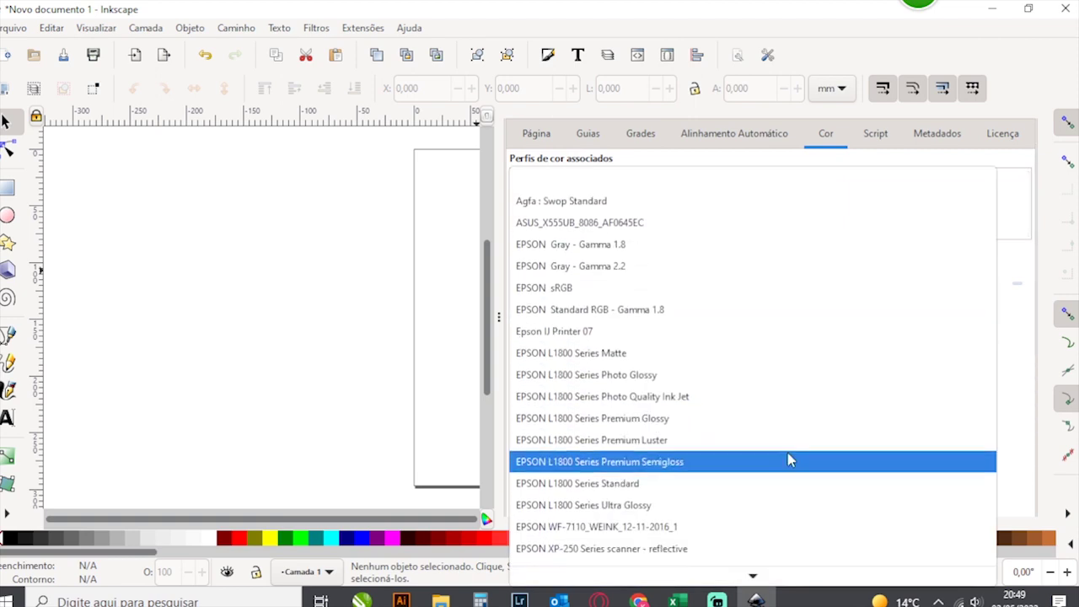
click(578, 506)
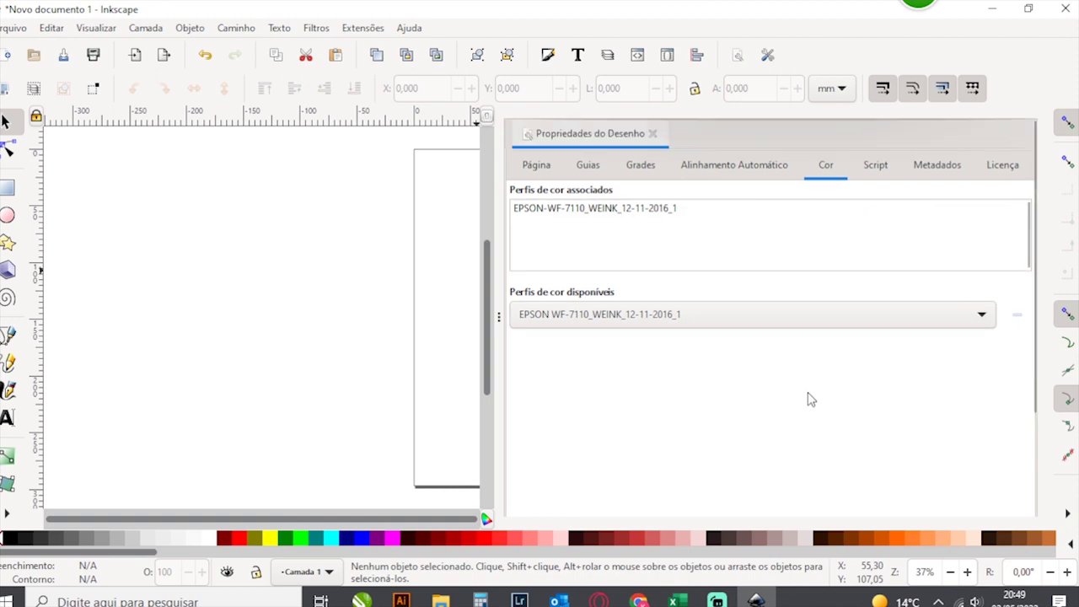
click(652, 133)
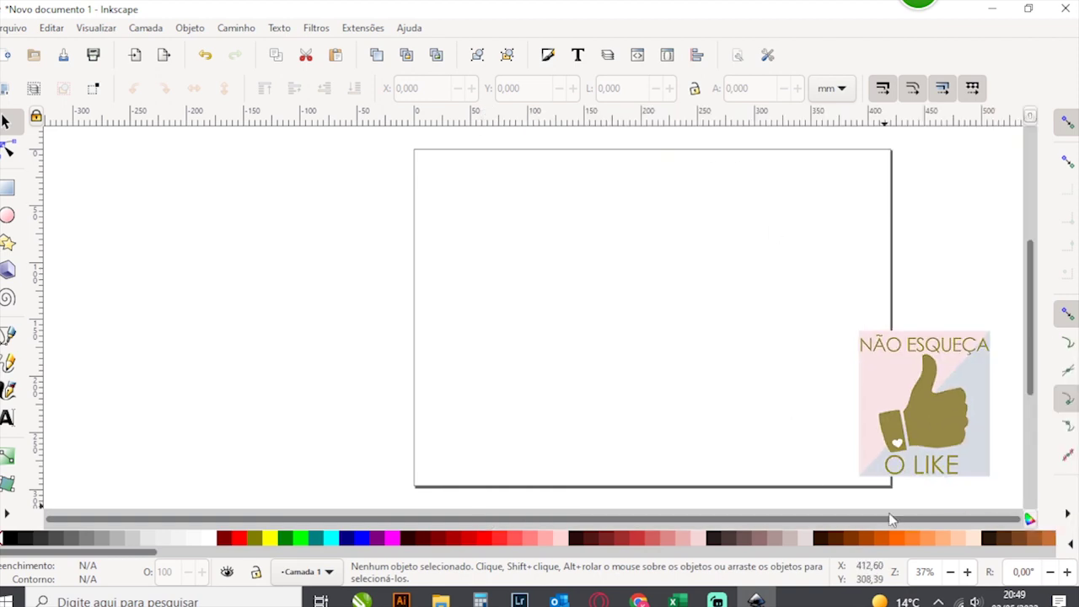
Zoom out and move the 330x483 text label just above the page's top edge
click(950, 573)
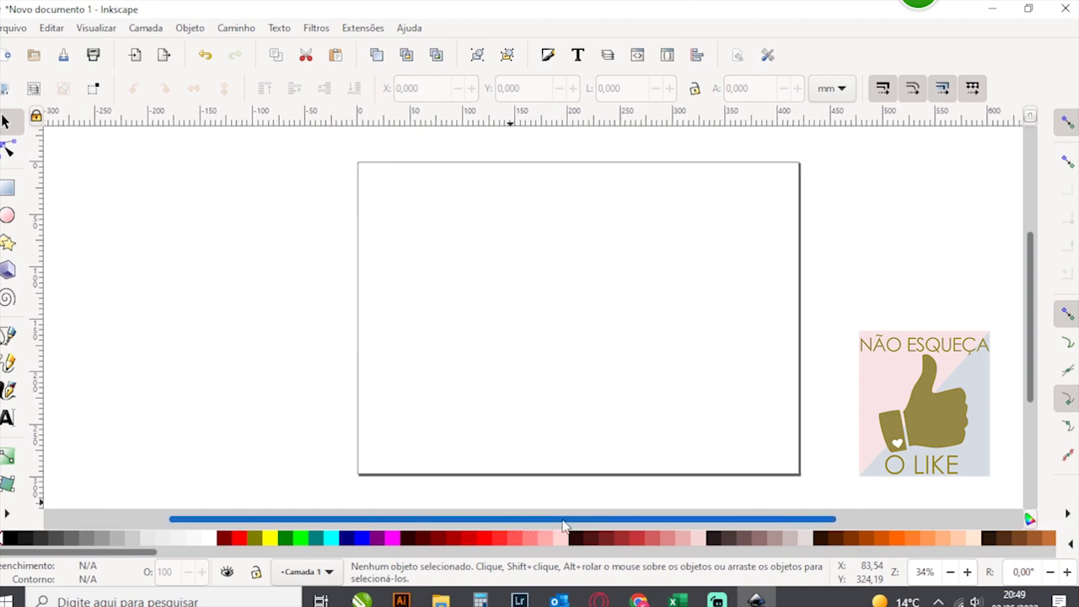
drag(512, 521, 596, 521)
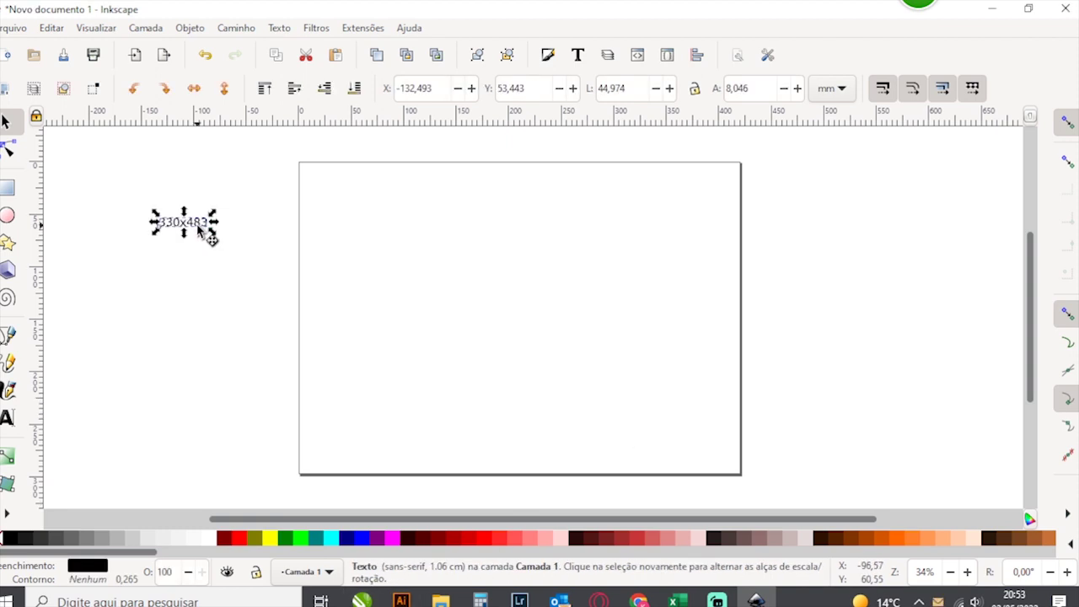
mouse_move(211, 236)
mouse_down()
mouse_move(451, 149)
mouse_move(536, 148)
mouse_up()
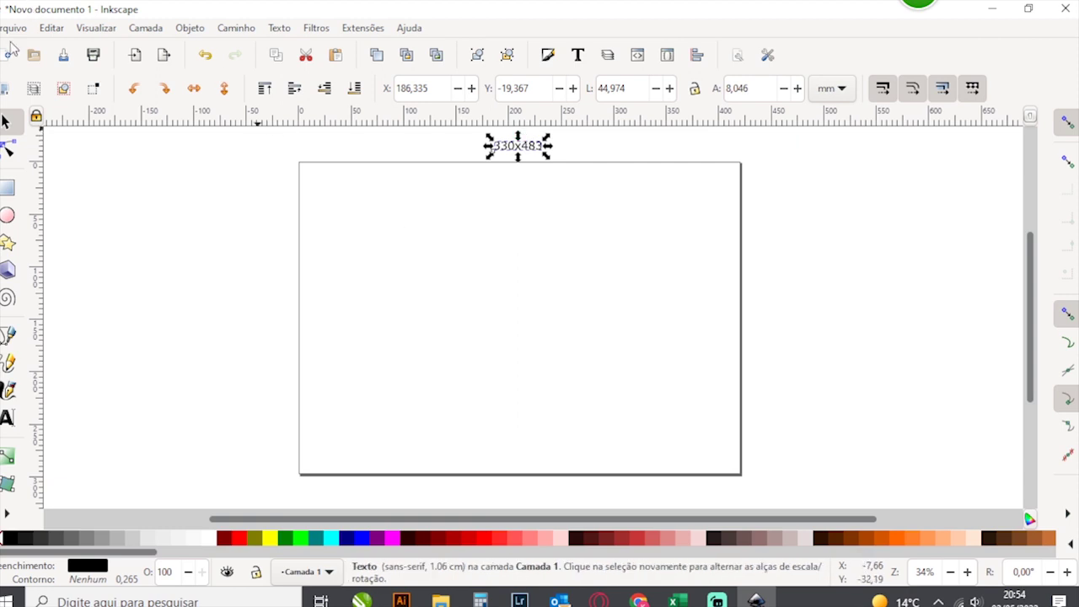
click(9, 192)
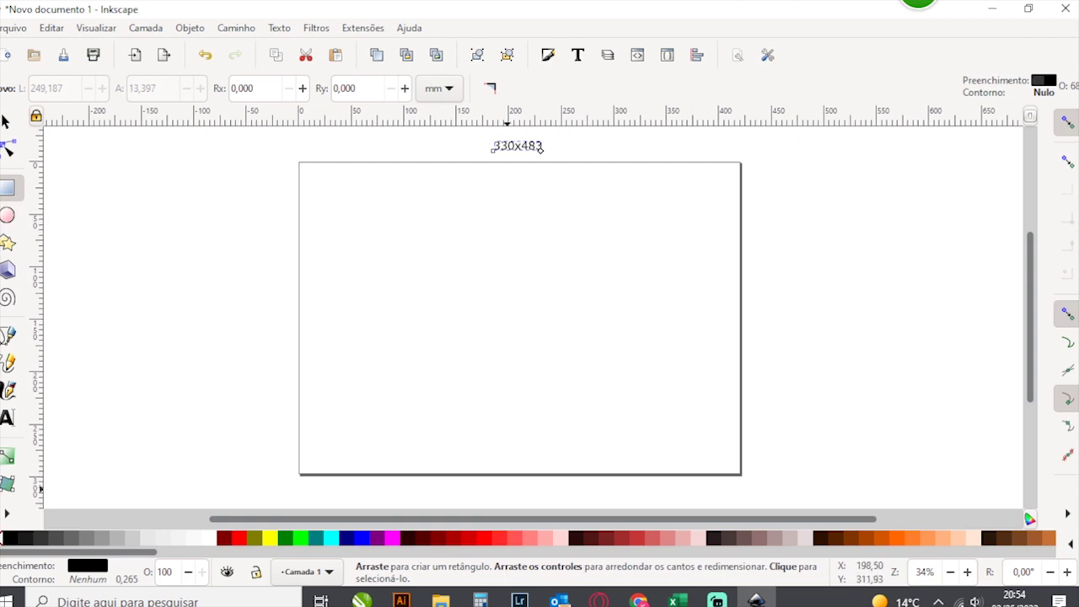
Draw a rectangle on the page and size it to 300 × 300 mm
mouse_move(432, 495)
mouse_down()
mouse_move(607, 509)
mouse_move(635, 227)
mouse_up()
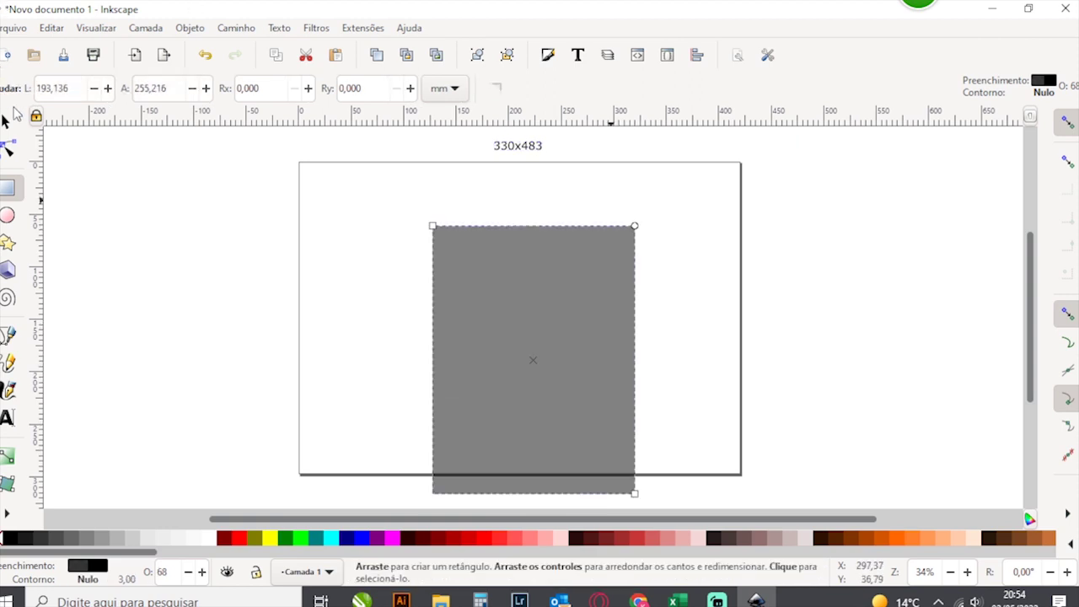
click(7, 122)
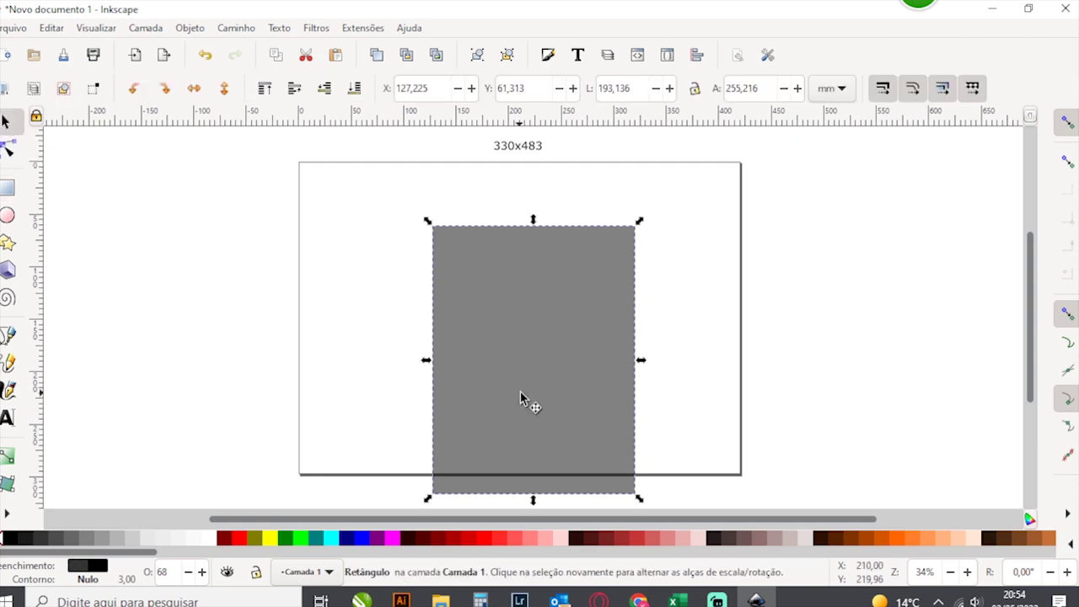
drag(520, 394, 524, 333)
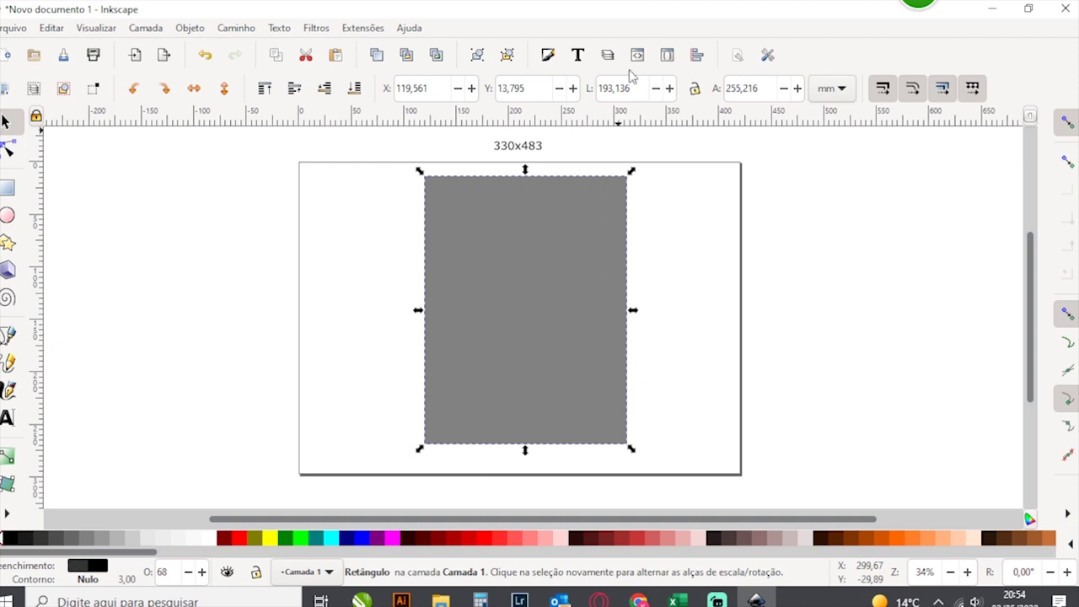
drag(632, 88, 595, 87)
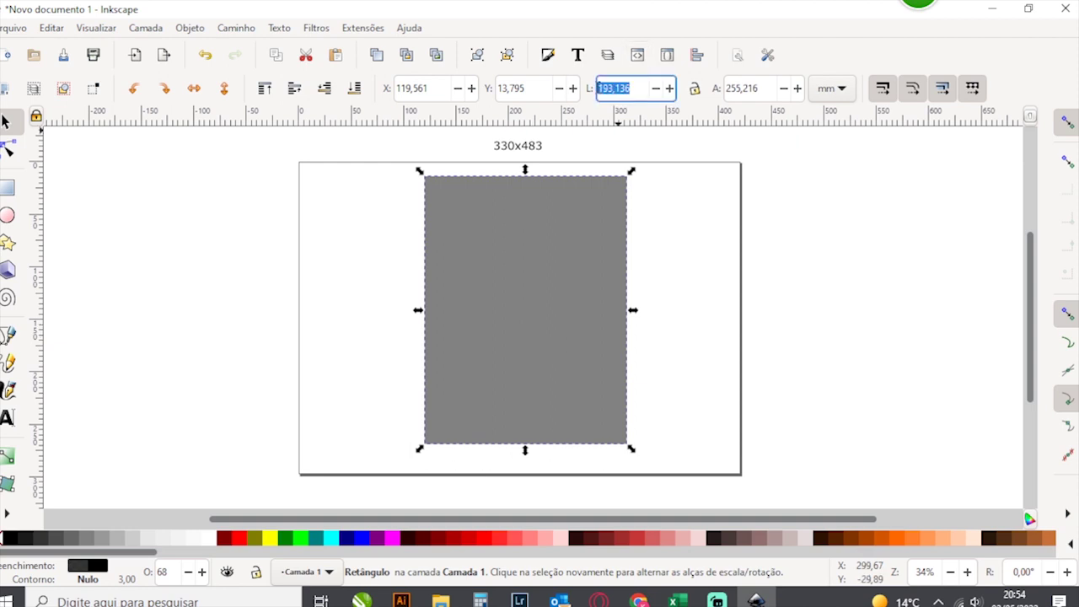
text(300)
key(Tab)
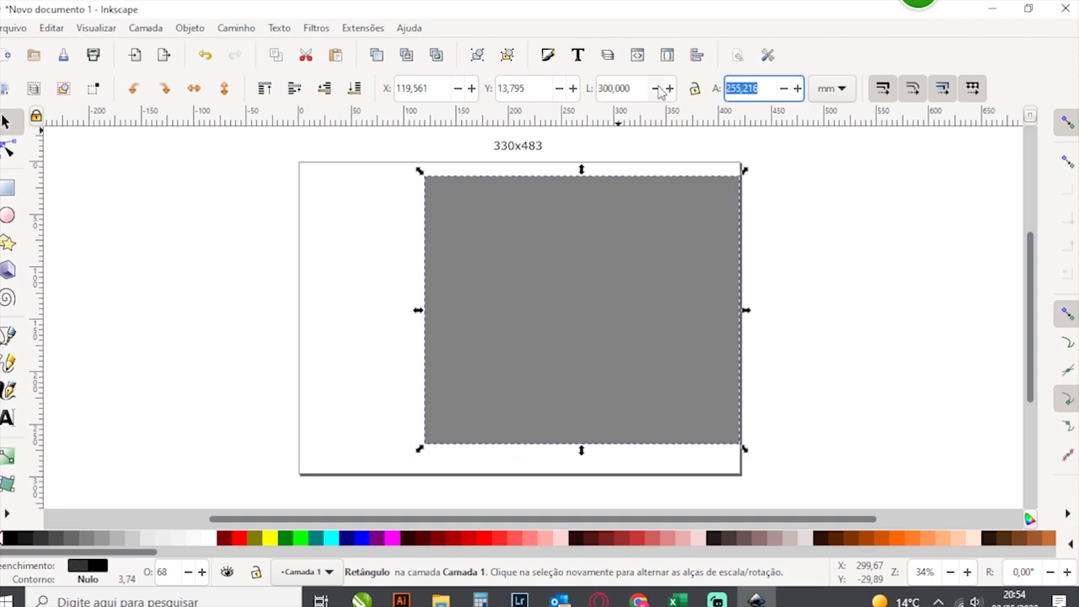
text(300)
key(Tab)
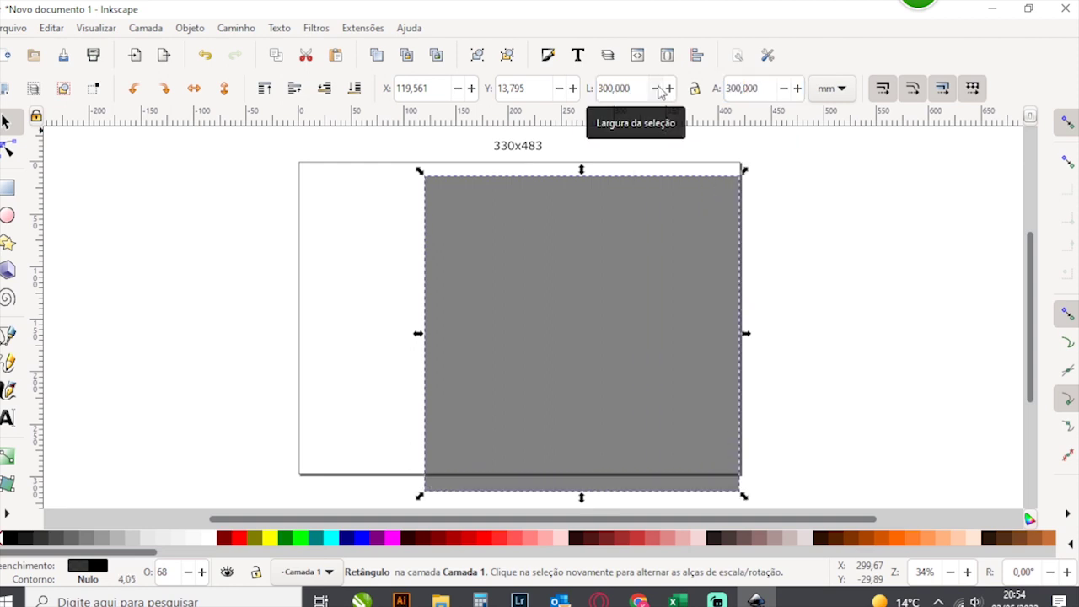
drag(612, 231, 560, 218)
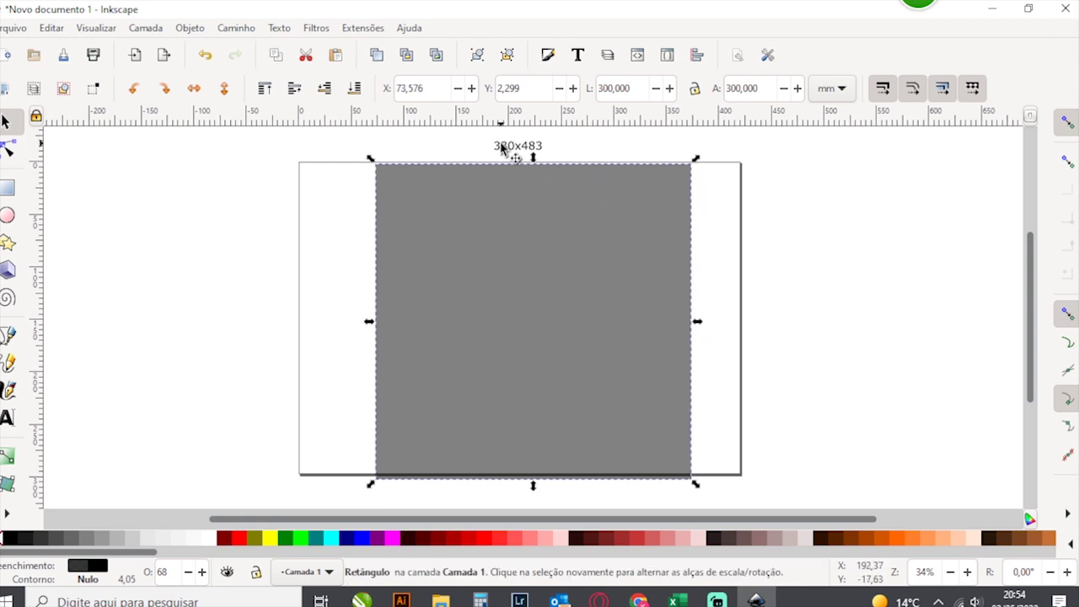
Resize the square to 280 × 280 mm and centre it on the page
double_click(604, 92)
text(280)
key(Return)
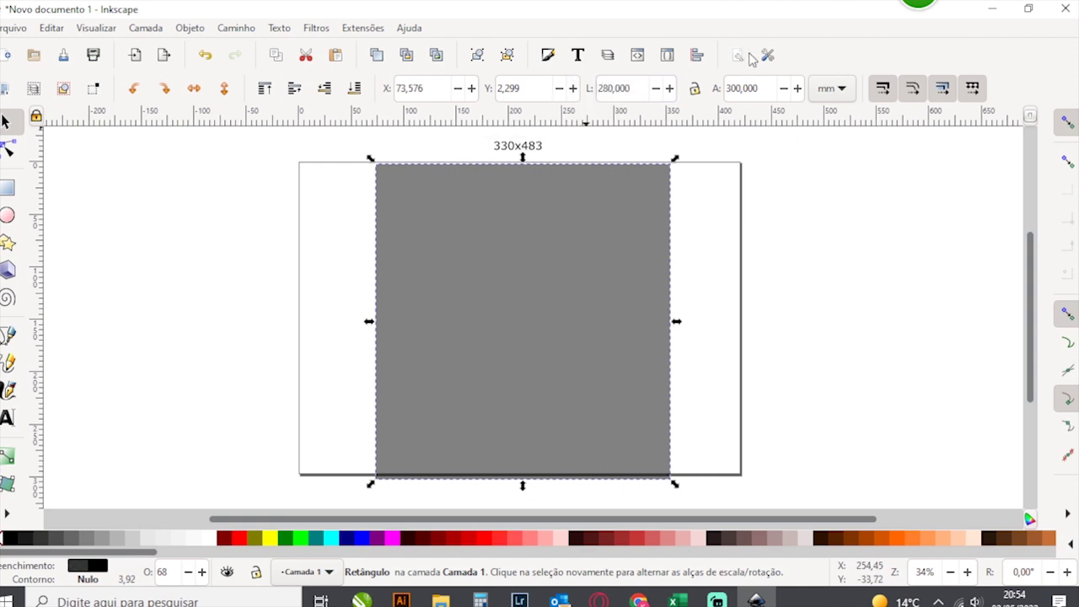
double_click(756, 88)
text(280)
key(Return)
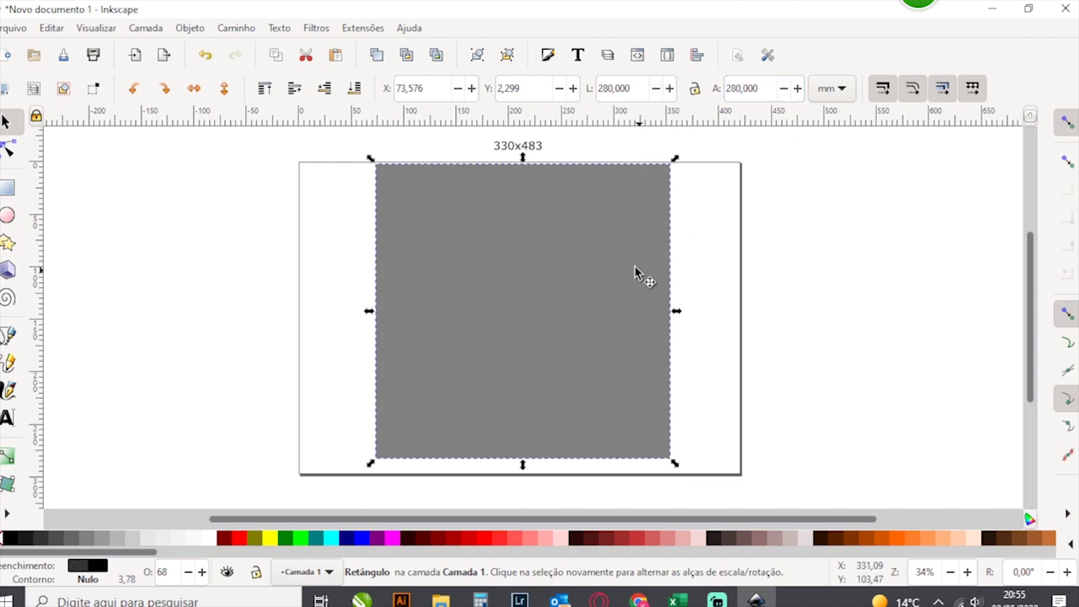
drag(578, 241, 566, 237)
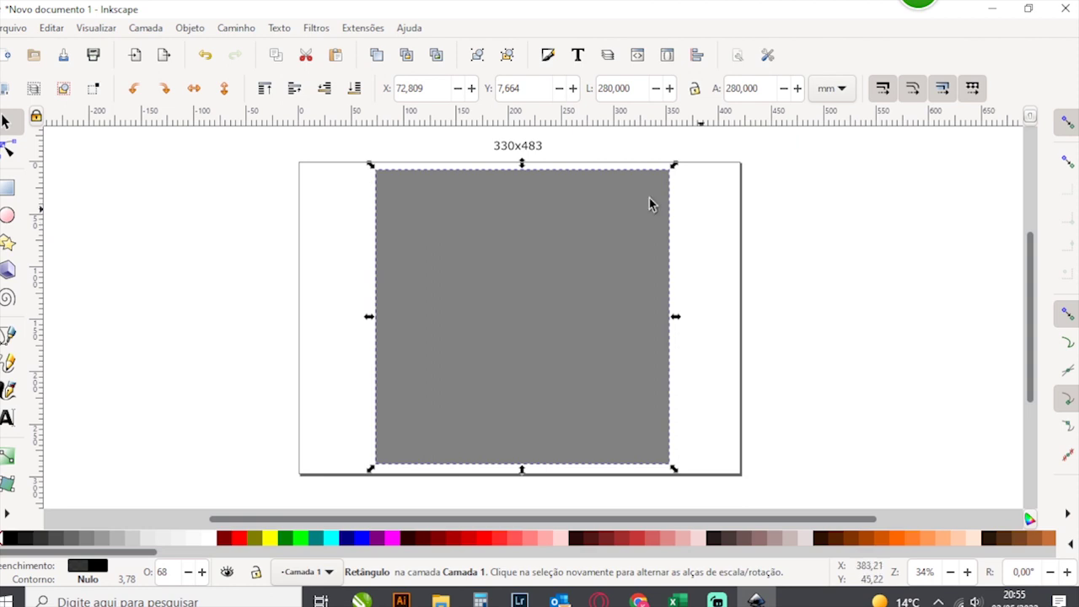
Delete the 330x483 label from above the page
click(797, 286)
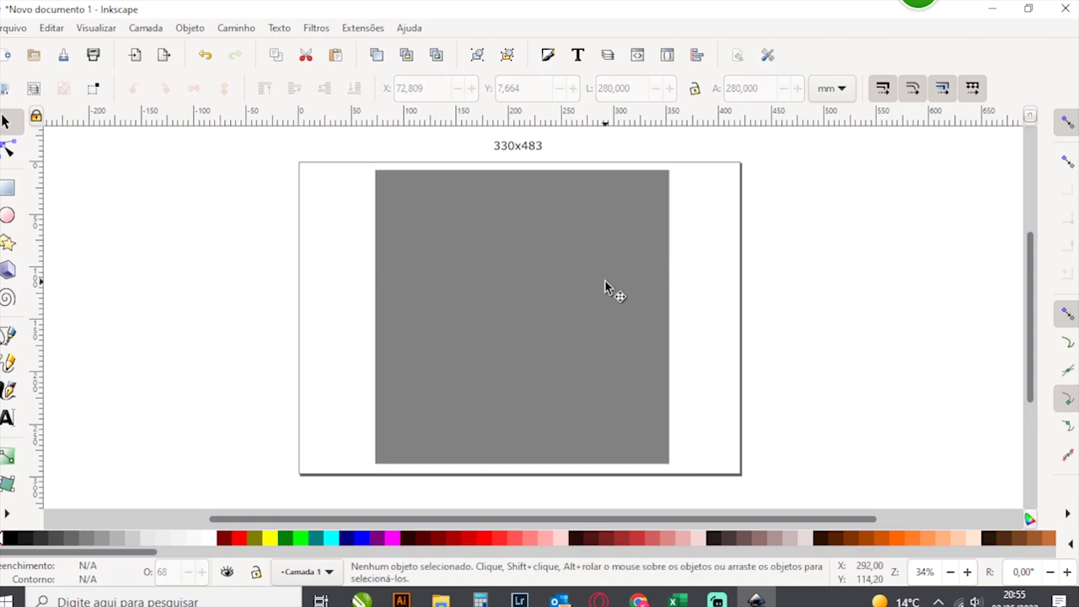
click(542, 297)
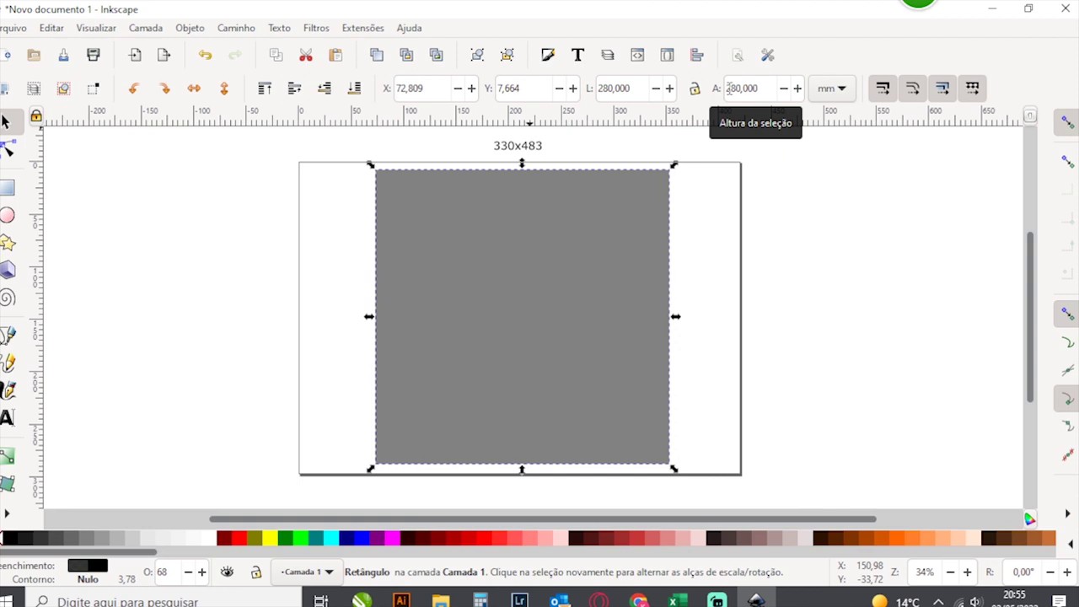
click(539, 149)
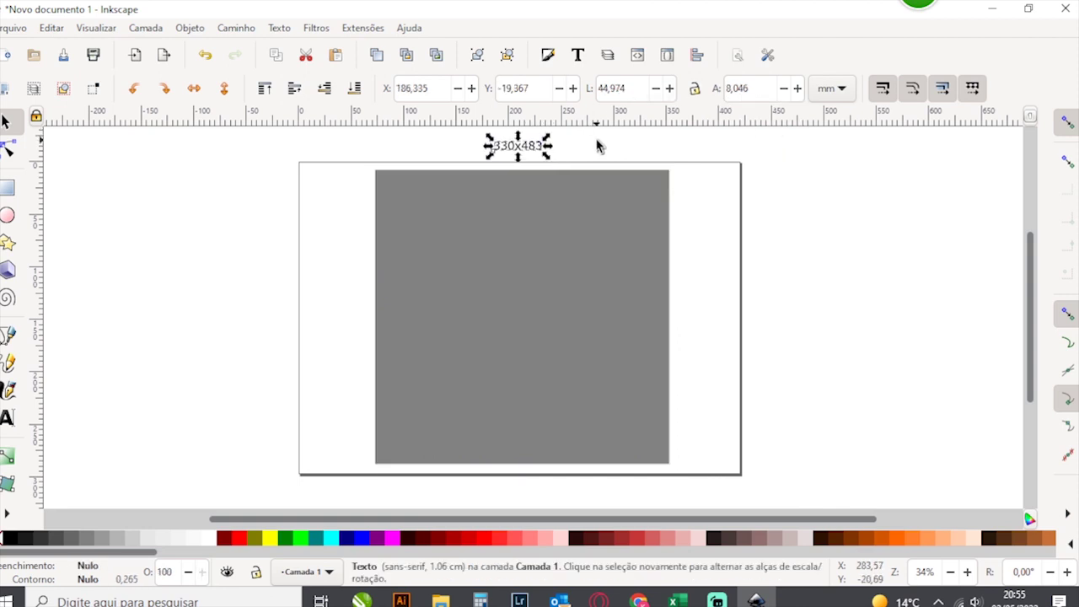
key(Delete)
Shift the square slightly right and fill it with pale pink #E9AFAF
mouse_move(540, 229)
mouse_down()
mouse_move(467, 218)
mouse_move(482, 225)
mouse_up()
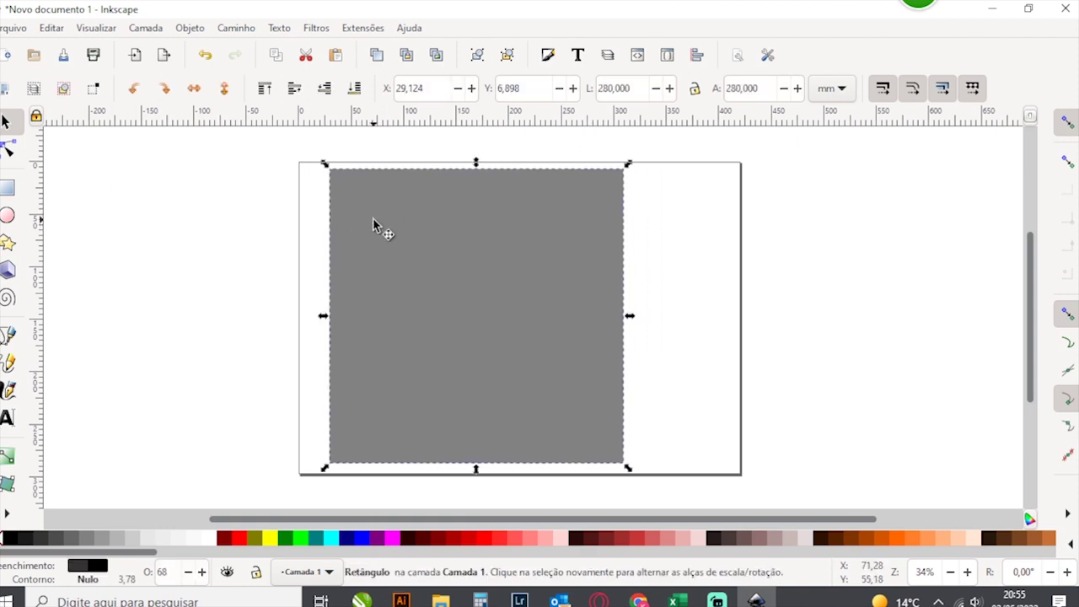
drag(372, 220, 407, 223)
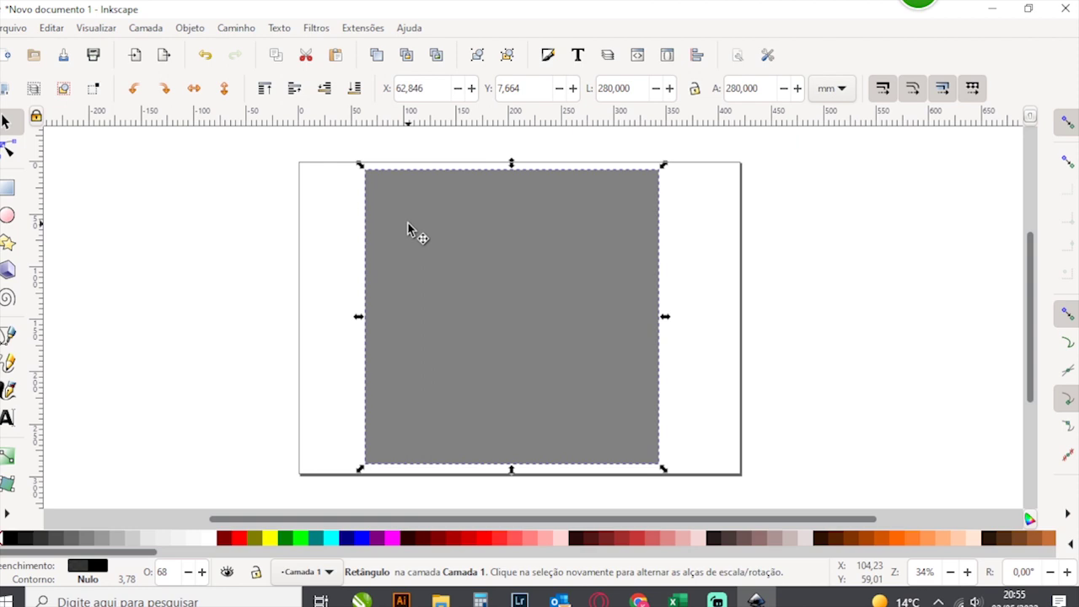
click(688, 541)
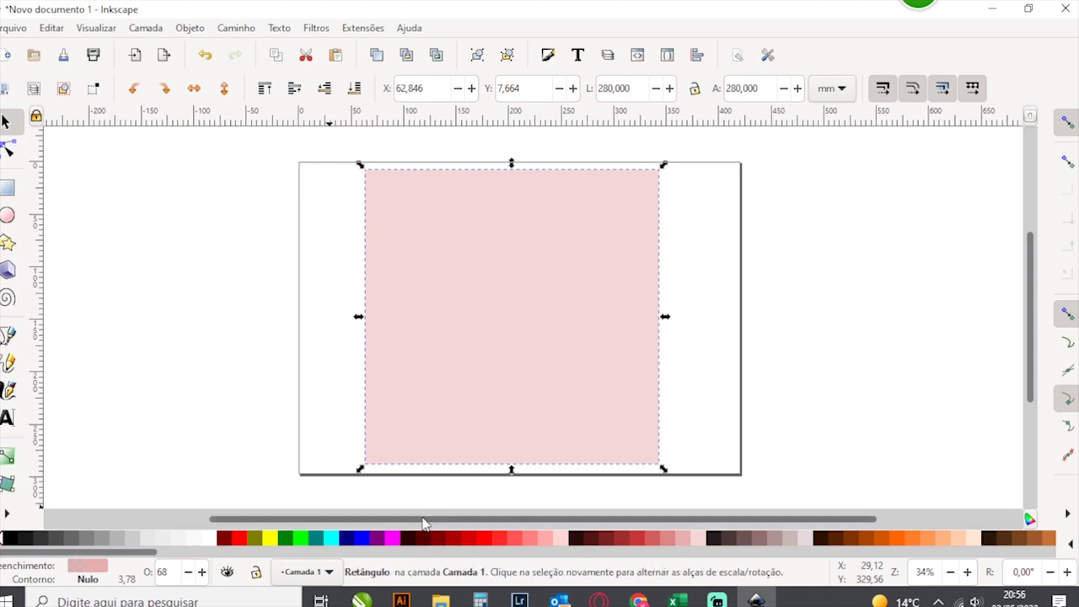
click(922, 355)
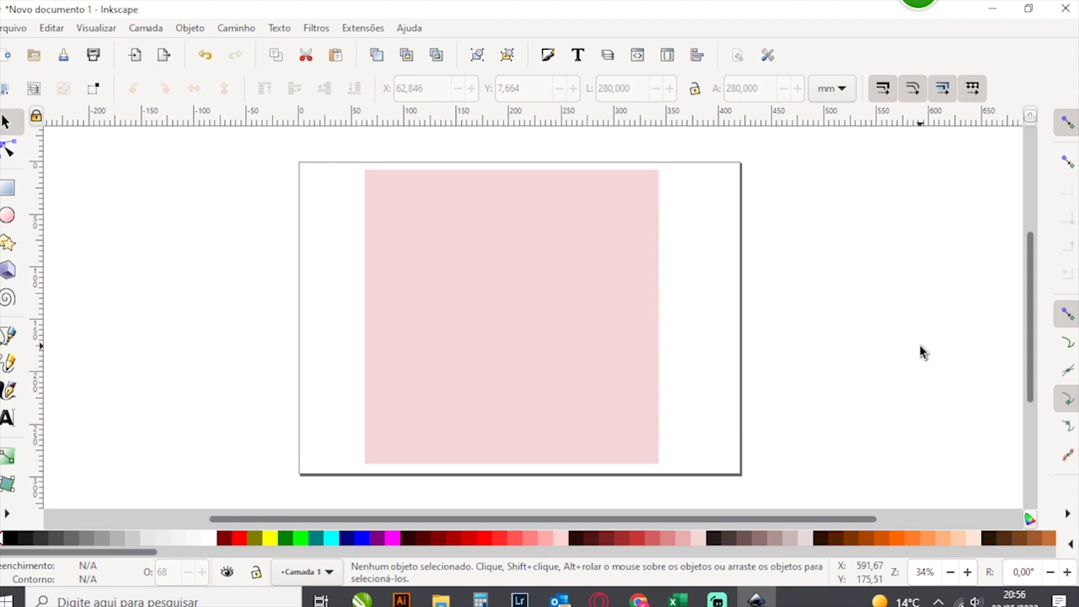
click(563, 297)
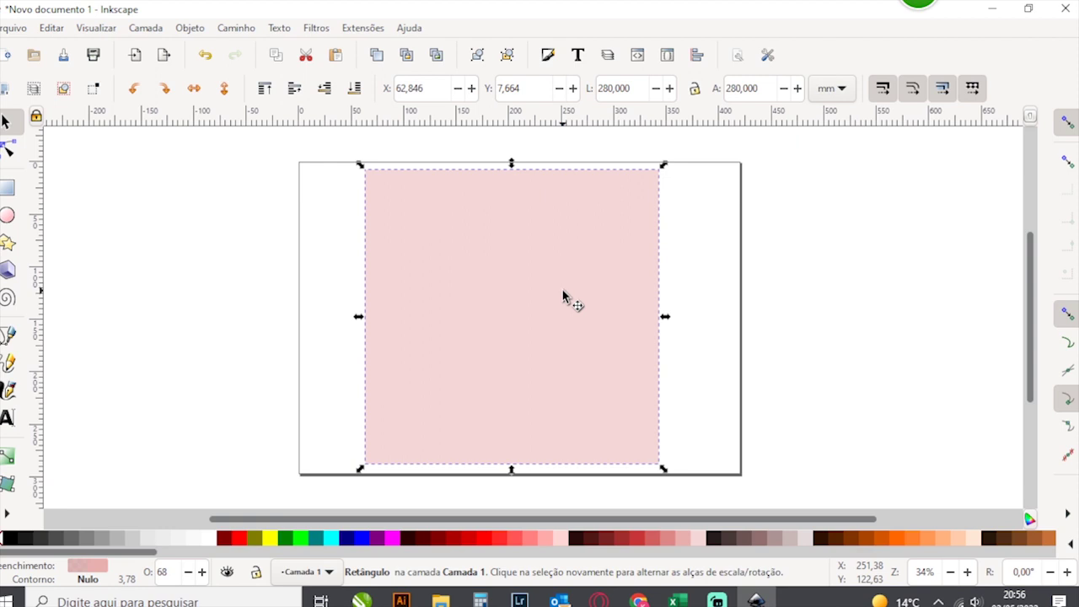
Import pattern image 136 from the Papeis bonito-flores folder as an embedded picture
click(135, 57)
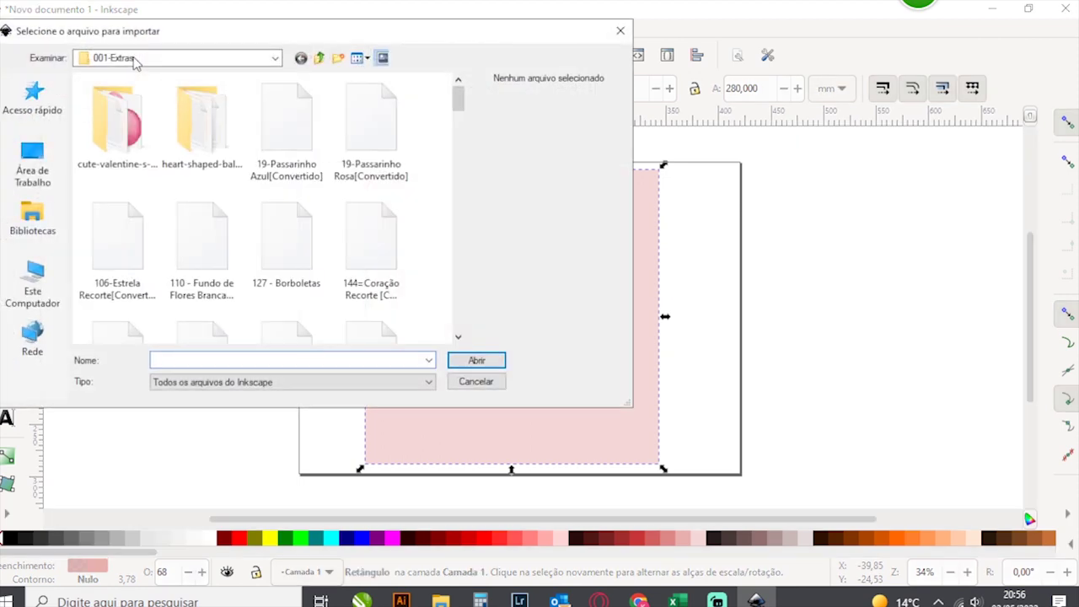
click(275, 57)
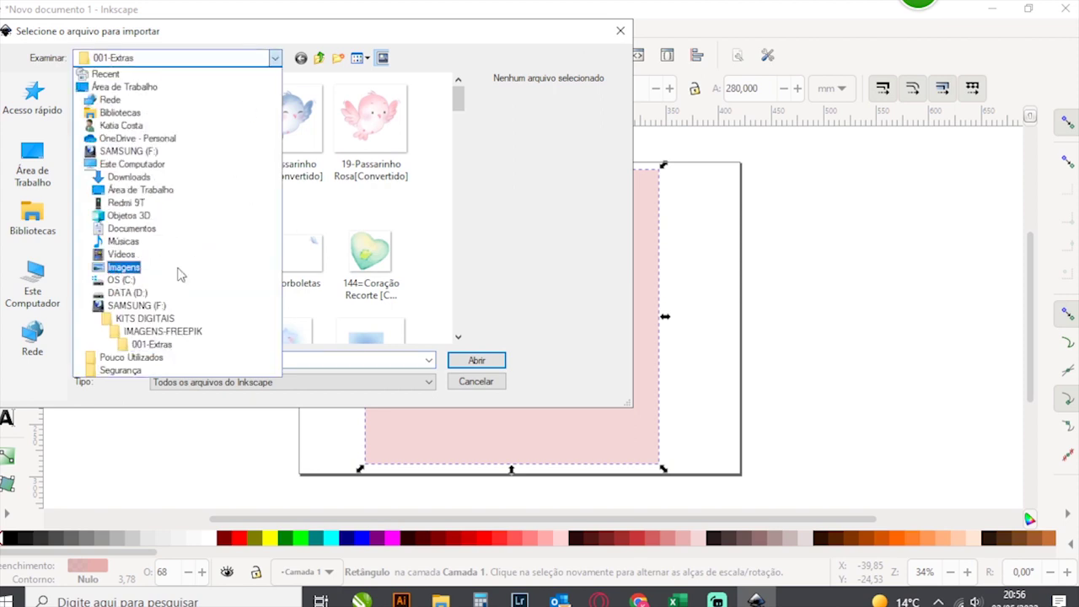
click(157, 329)
double_click(110, 132)
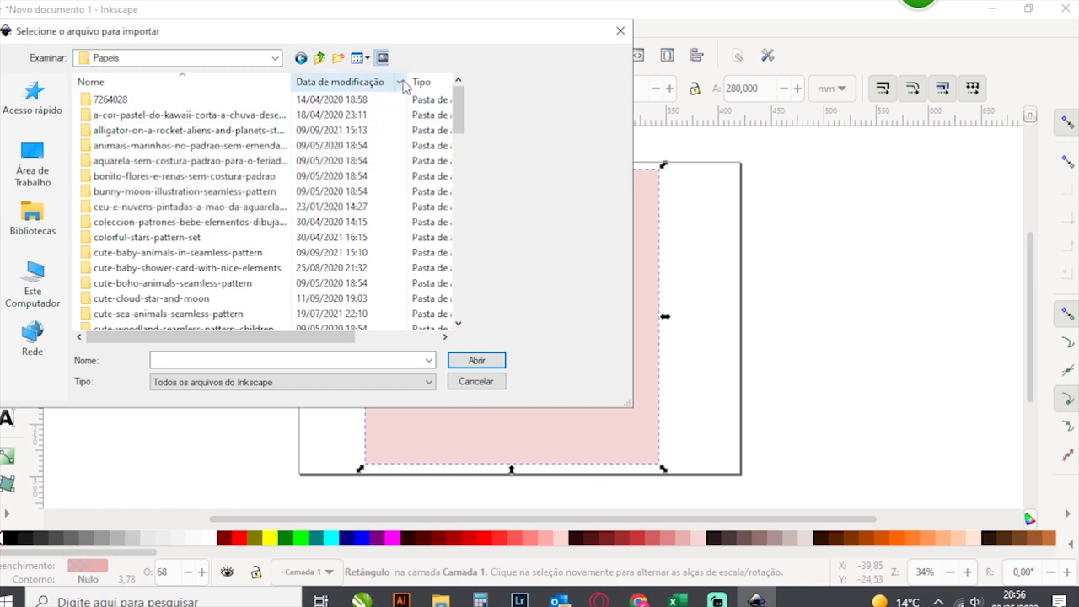
click(371, 61)
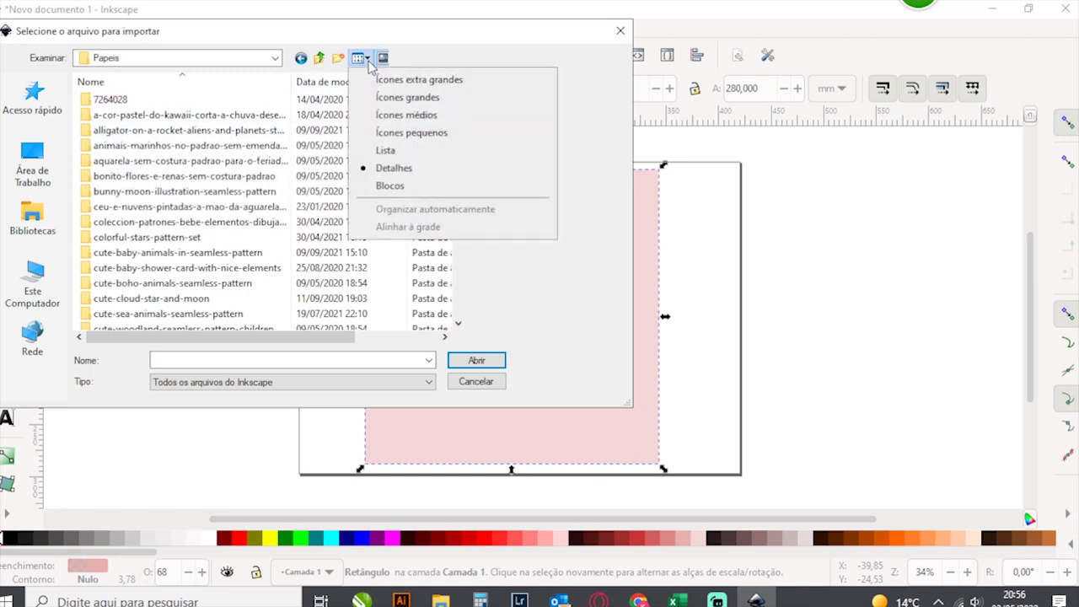
click(460, 97)
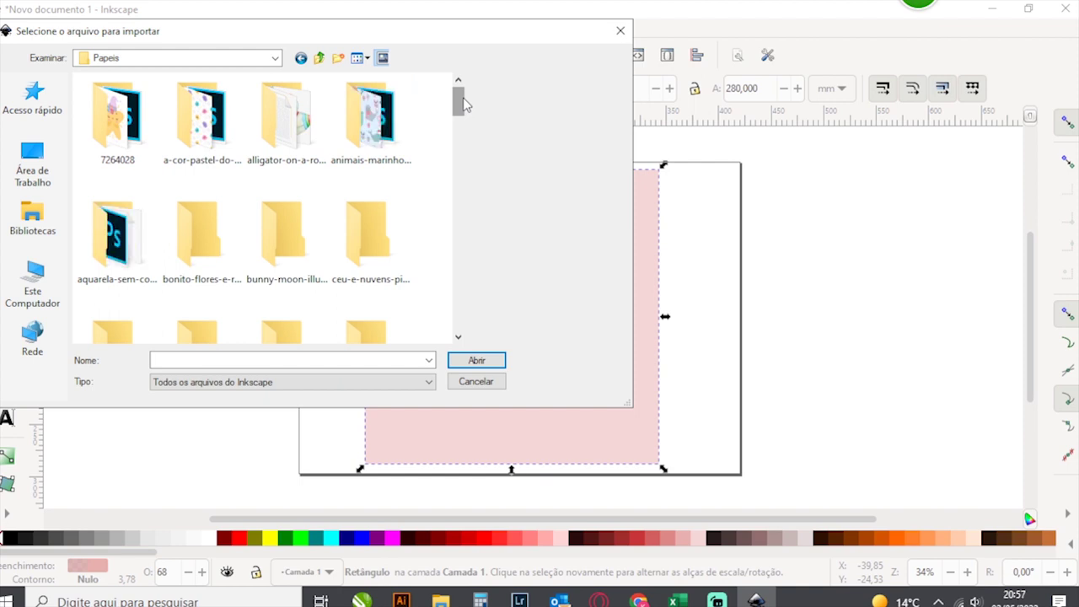
click(207, 240)
click(482, 364)
click(122, 143)
click(480, 364)
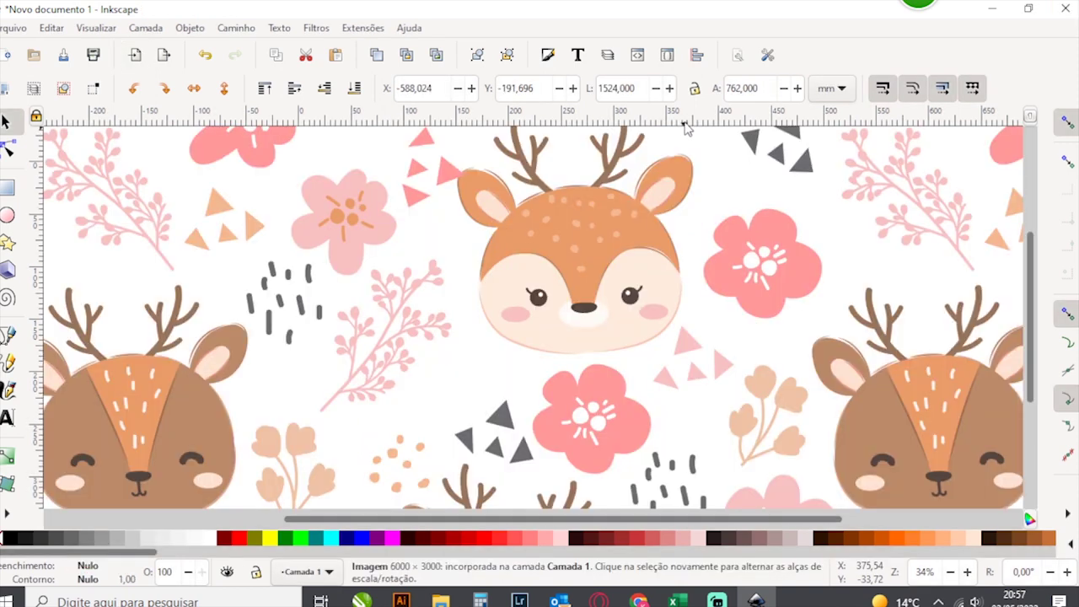
Lock the aspect ratio, scale the pattern to 300 mm wide, and bring it beside the page
click(695, 88)
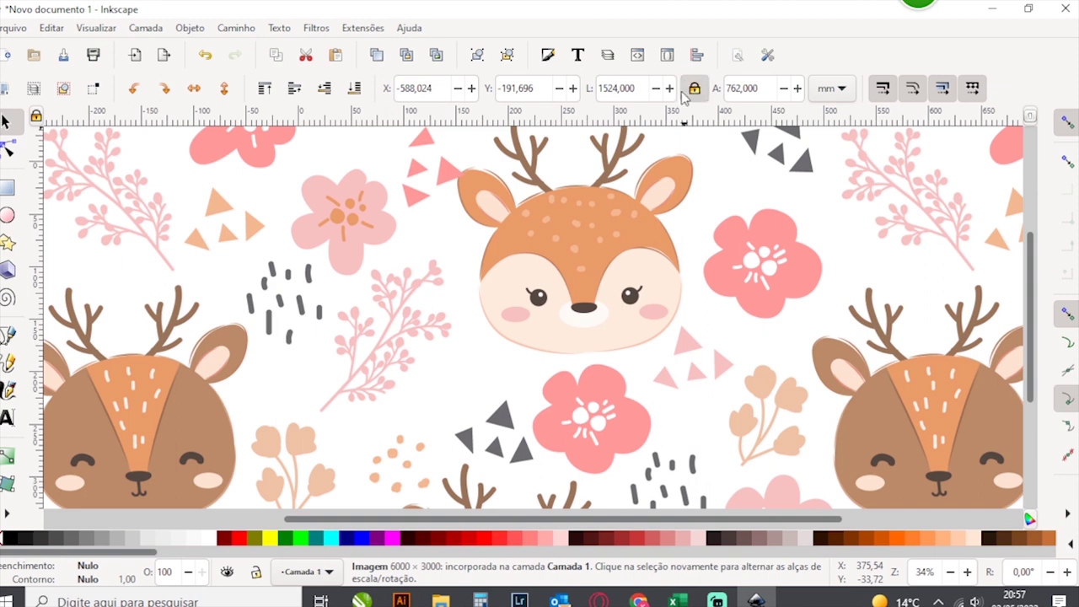
double_click(624, 88)
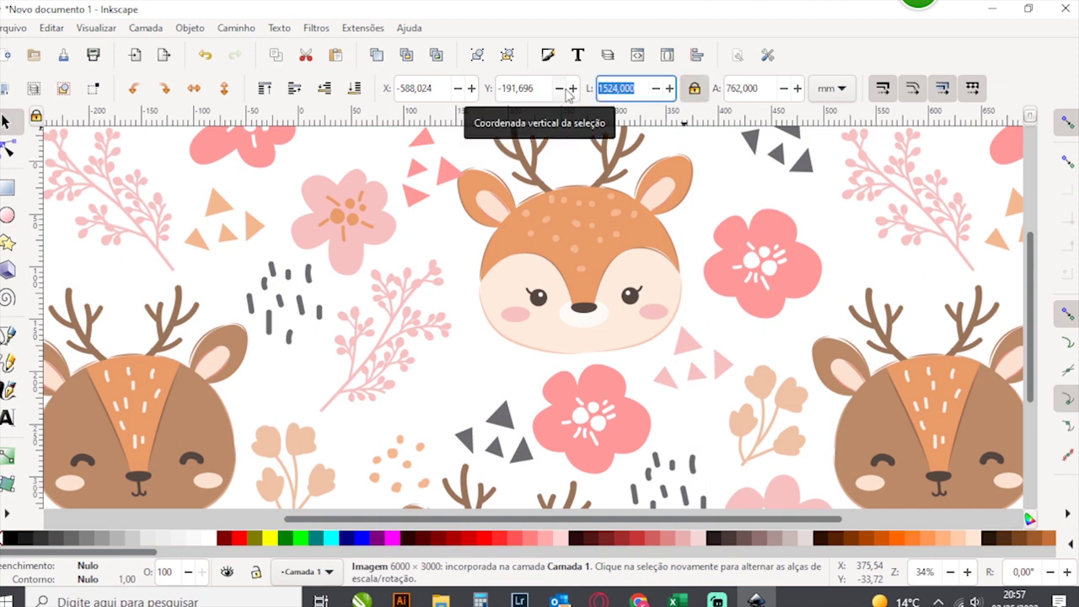
text(300)
key(Return)
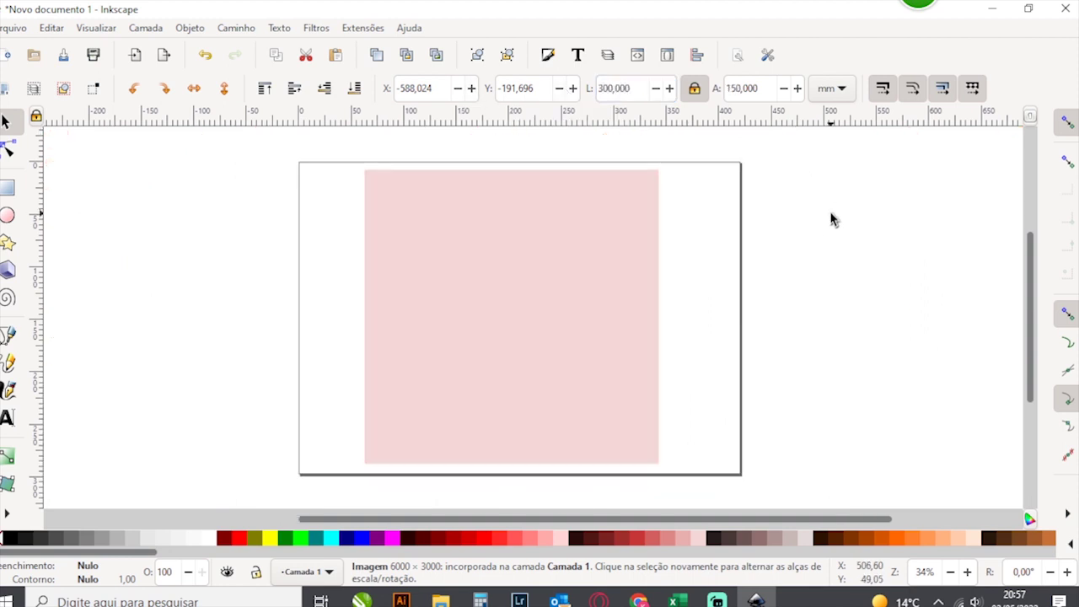
click(950, 573)
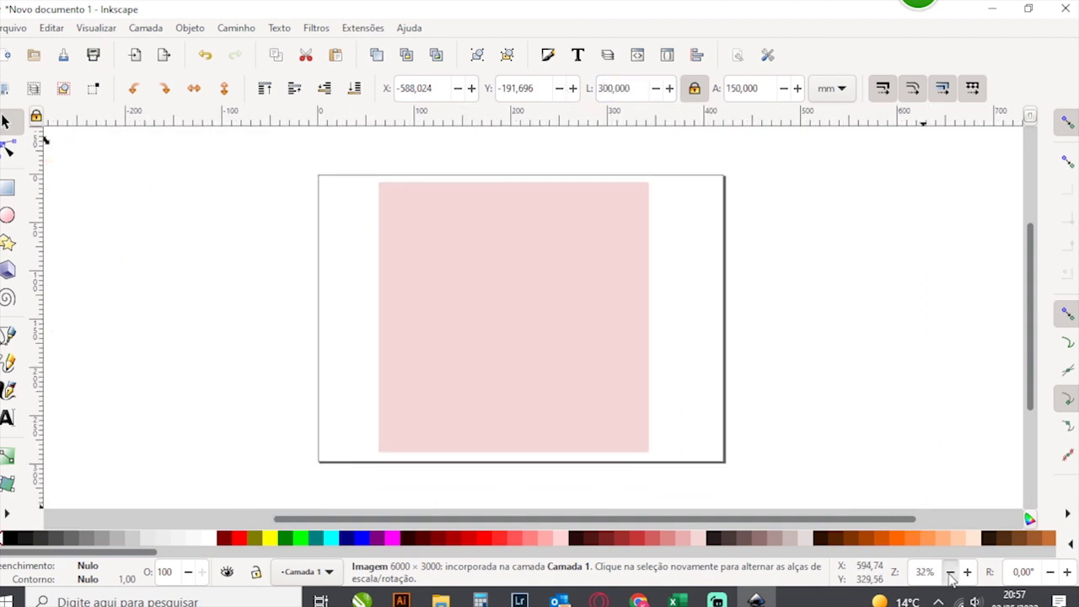
click(950, 572)
click(950, 573)
drag(101, 149, 792, 291)
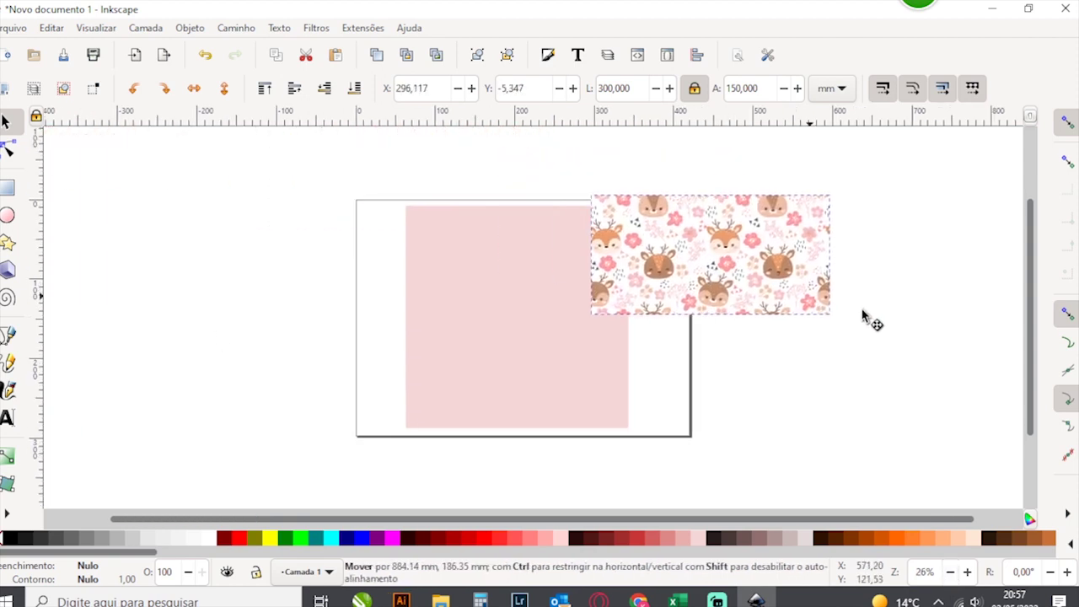
drag(792, 291, 929, 338)
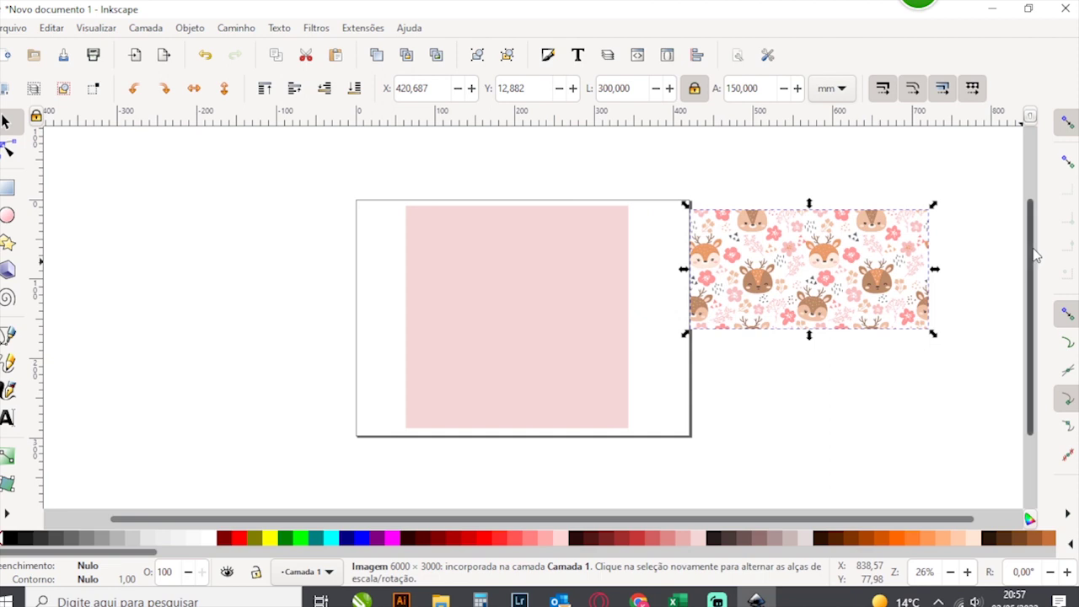
scroll(1029, 269, down, 3)
drag(825, 213, 778, 205)
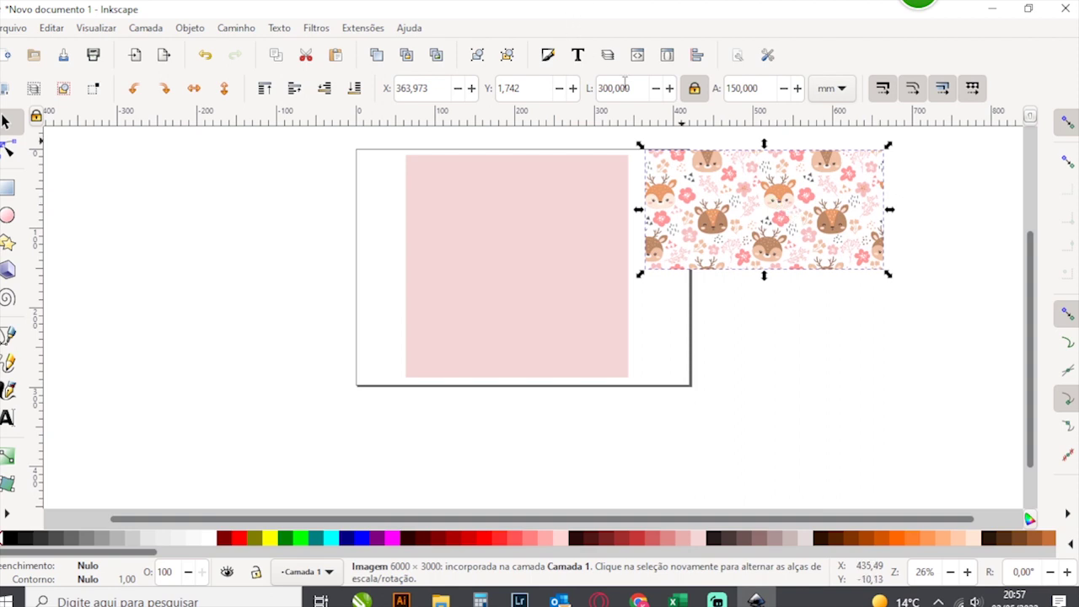
Set the pattern height to 280 mm and snap its corner to the pink square's corner
click(635, 87)
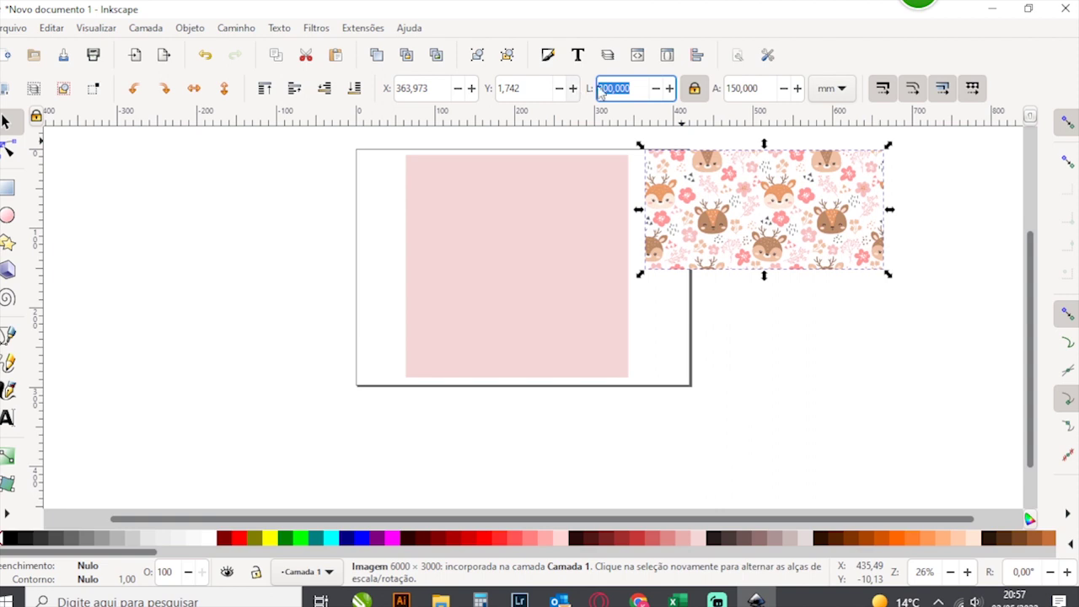
click(756, 88)
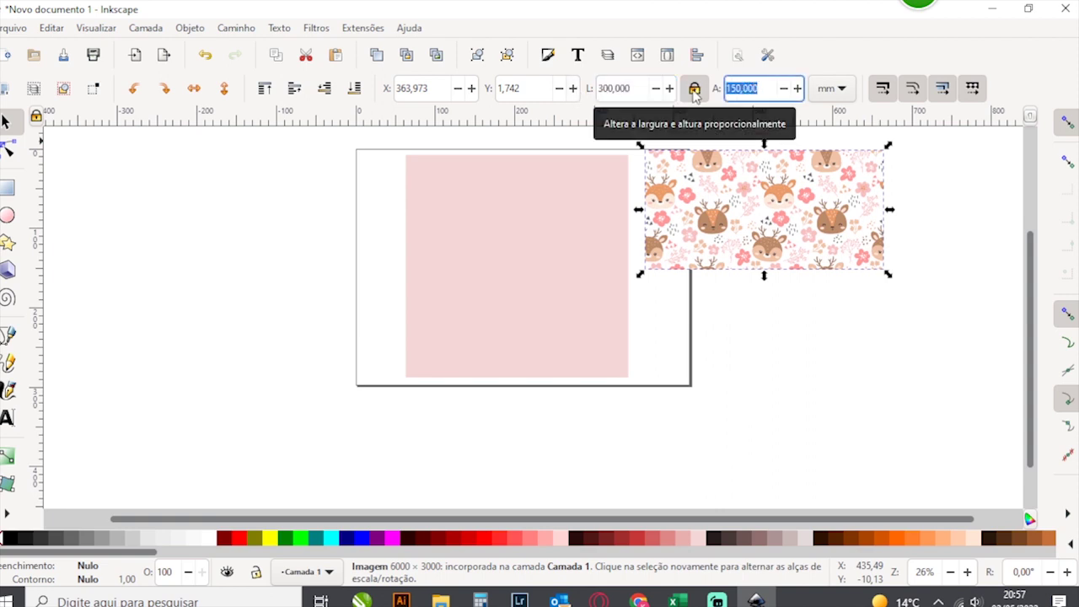
text(280)
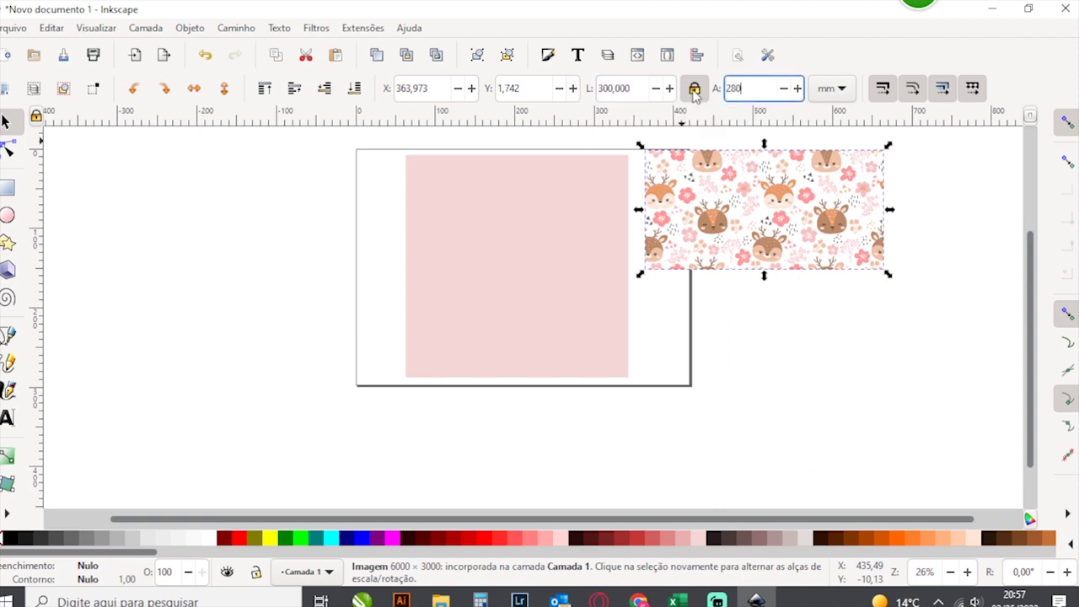
key(Return)
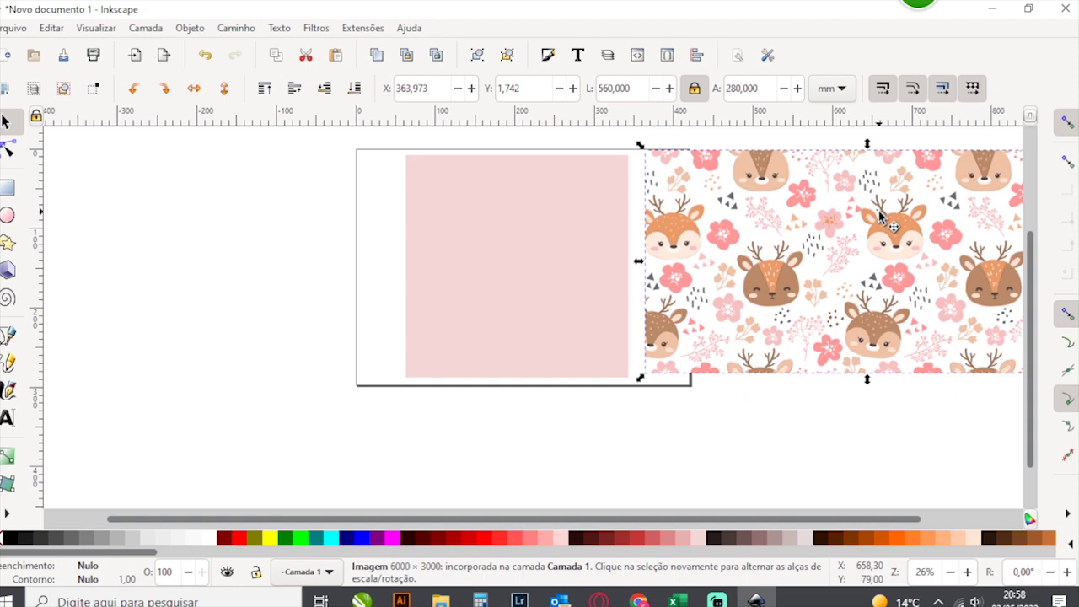
drag(763, 243, 411, 251)
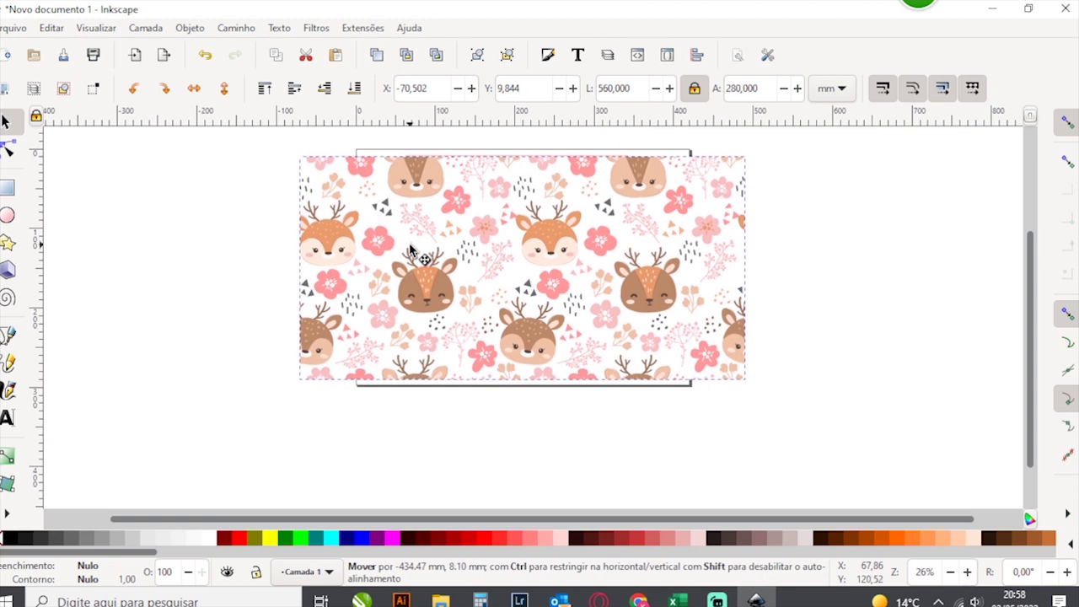
drag(410, 250, 410, 247)
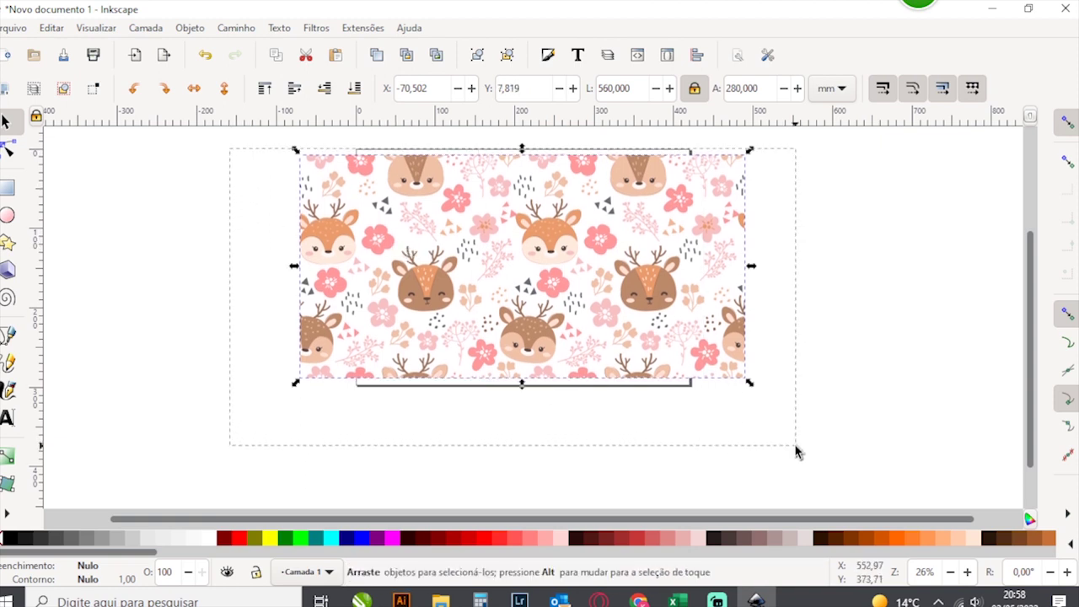
drag(227, 152, 782, 455)
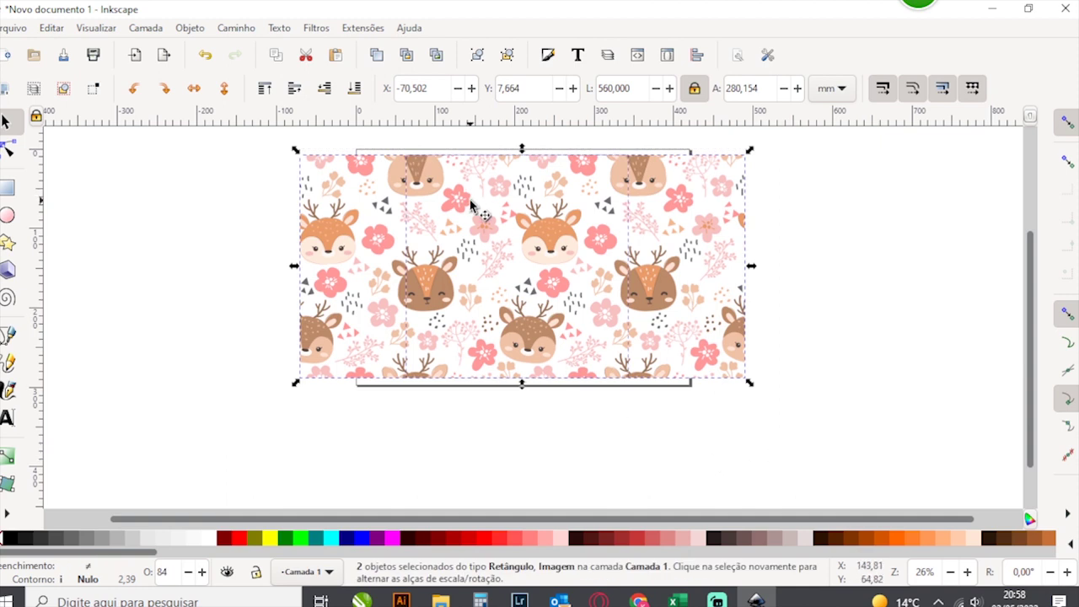
click(861, 234)
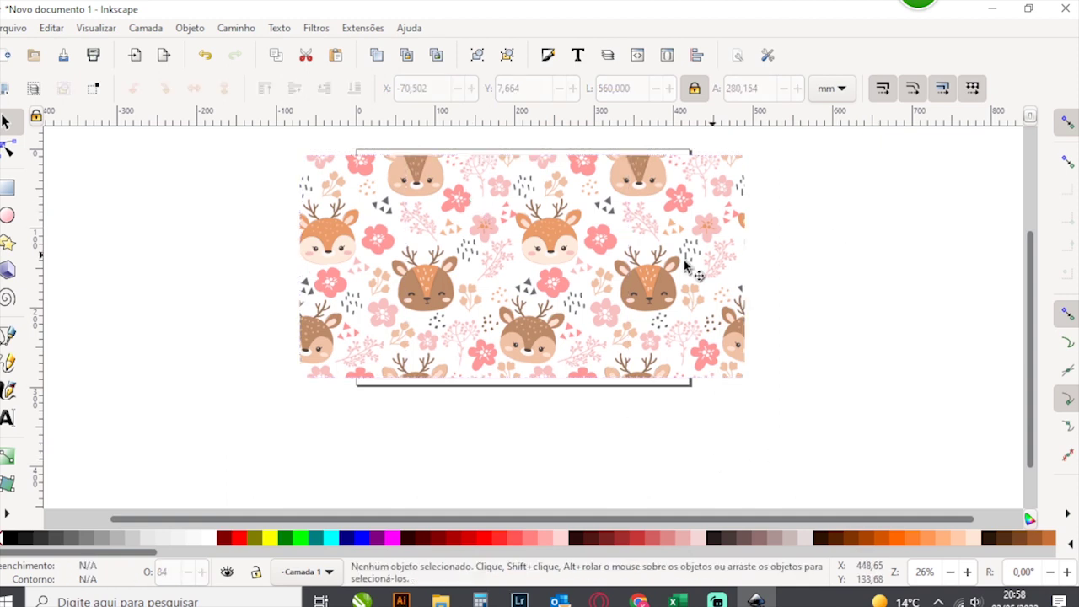
drag(696, 266, 803, 272)
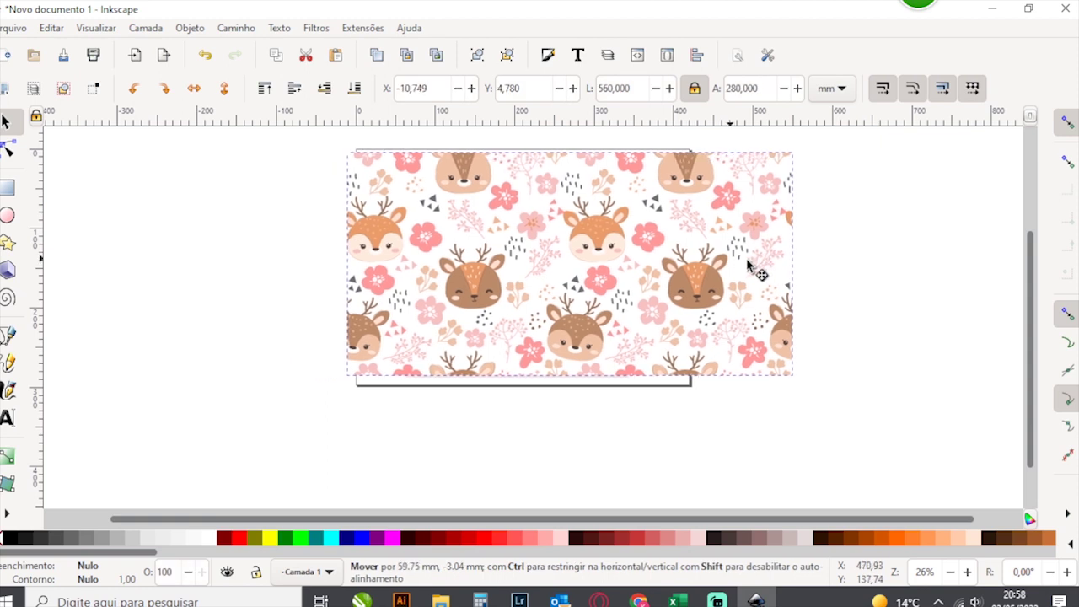
drag(803, 271, 782, 266)
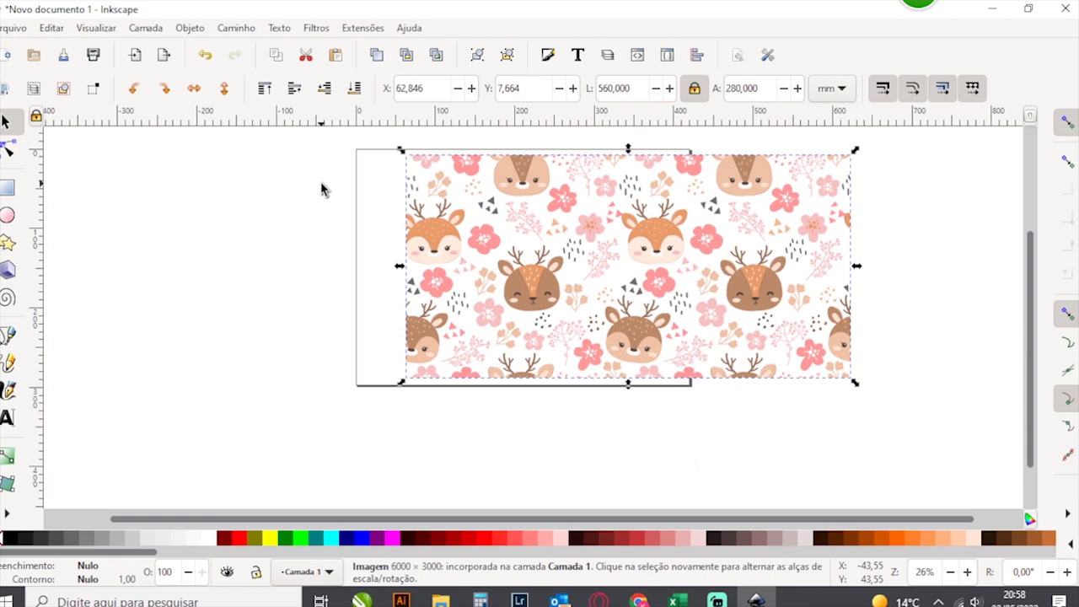
Undo the last change and raise the pink square above the pattern
key(ctrl+z)
click(738, 246)
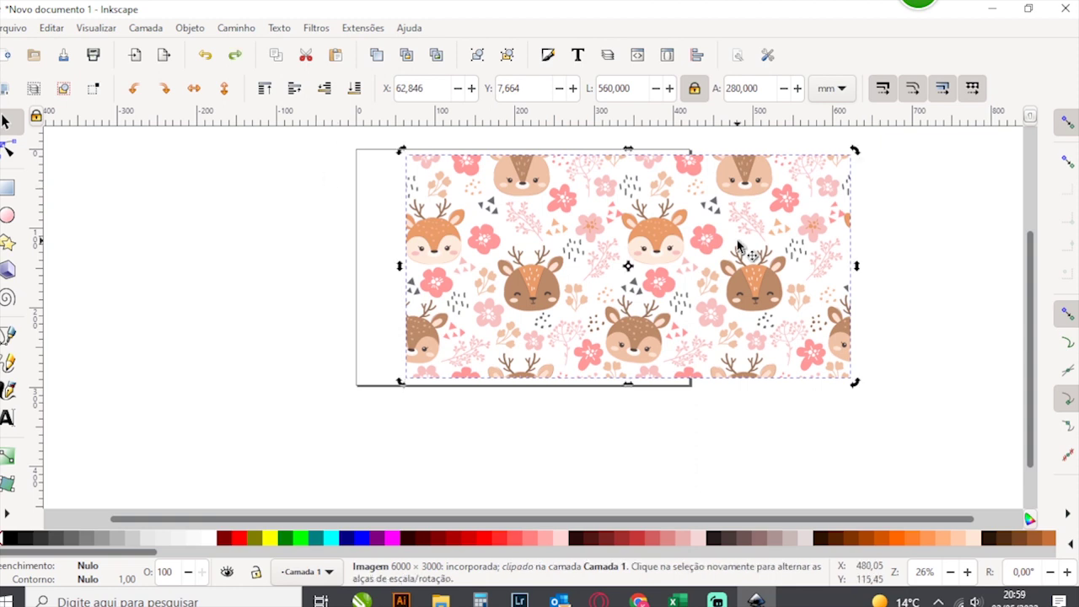
click(738, 246)
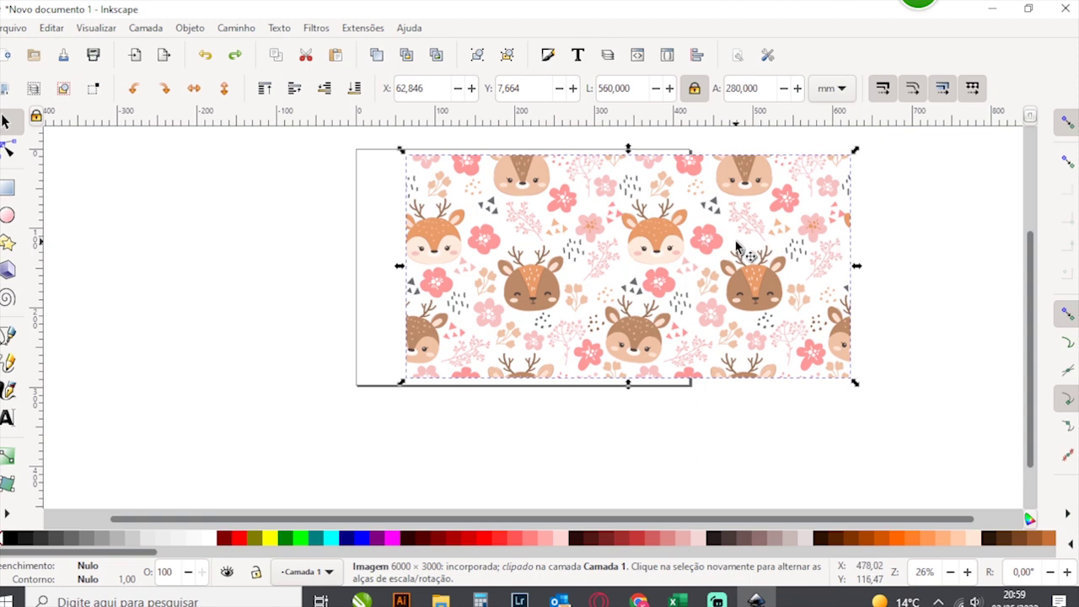
click(354, 88)
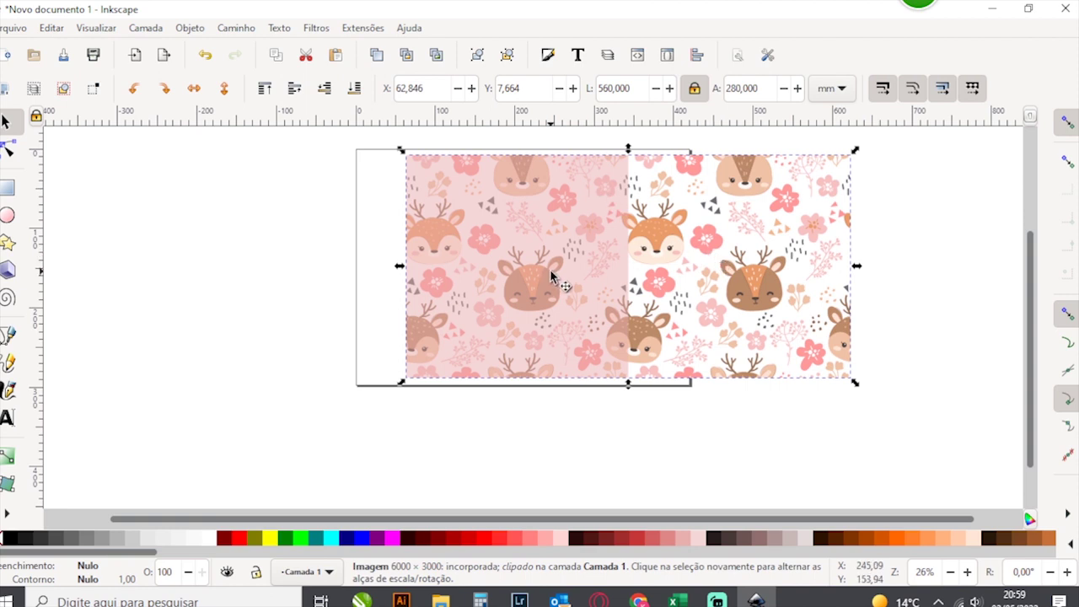
mouse_move(357, 143)
mouse_down()
mouse_move(407, 342)
mouse_move(756, 417)
mouse_move(866, 414)
mouse_move(375, 411)
mouse_up()
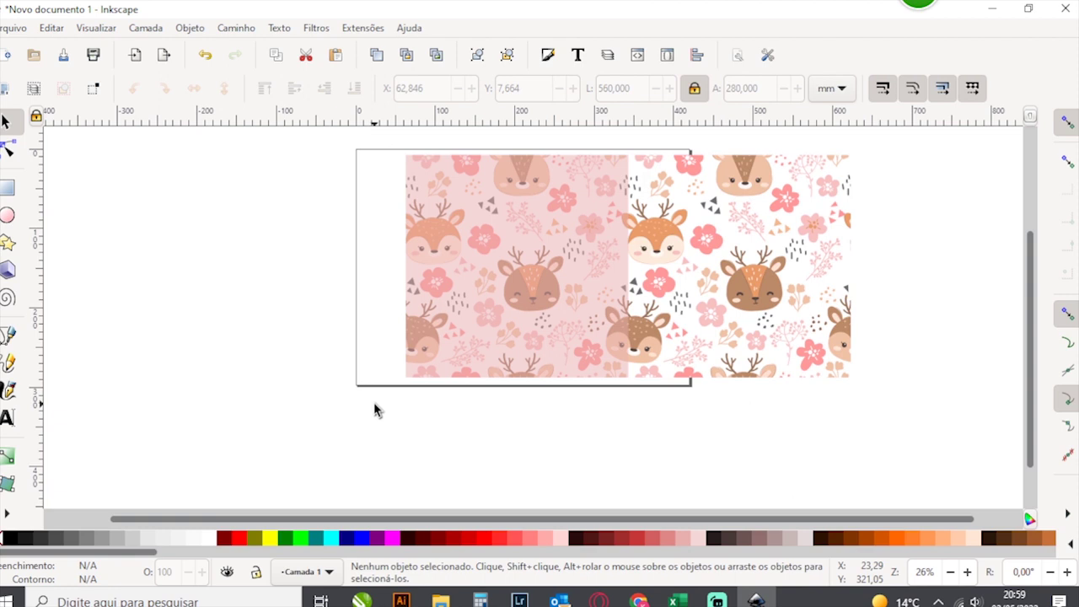
Slide the deer pattern left under the square, select both, and lower them to the bottom
click(627, 318)
click(712, 324)
drag(749, 308, 685, 312)
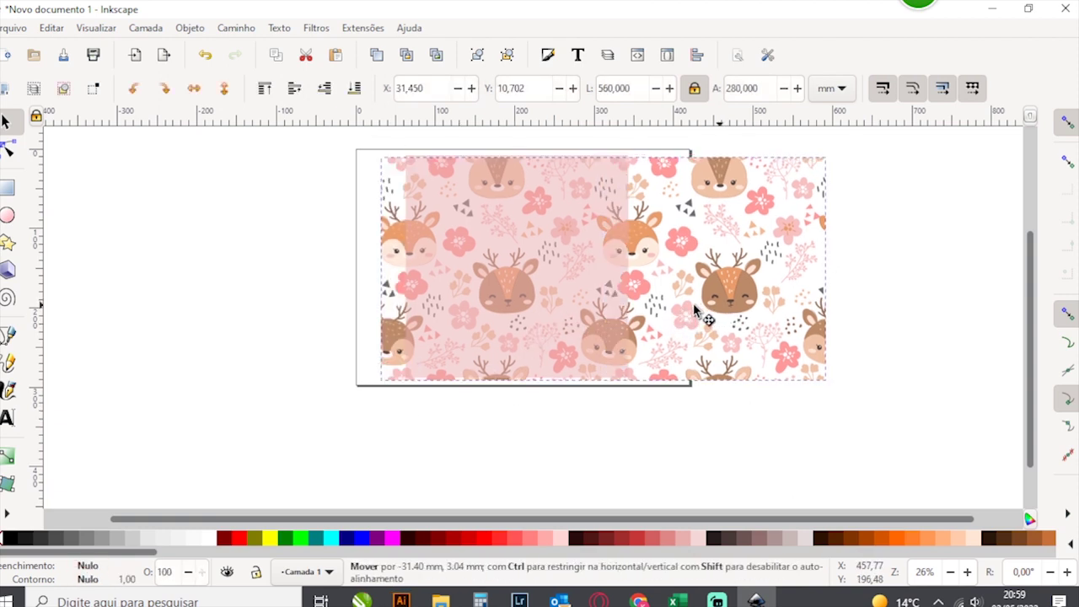
drag(685, 312, 664, 308)
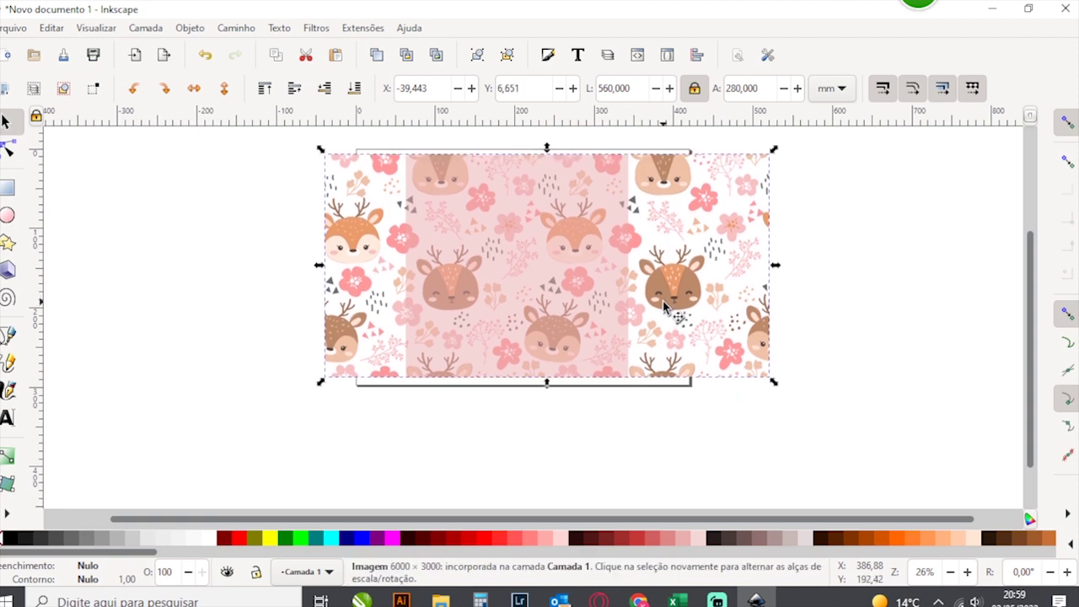
mouse_move(247, 130)
mouse_down()
mouse_move(295, 290)
mouse_move(815, 400)
mouse_up()
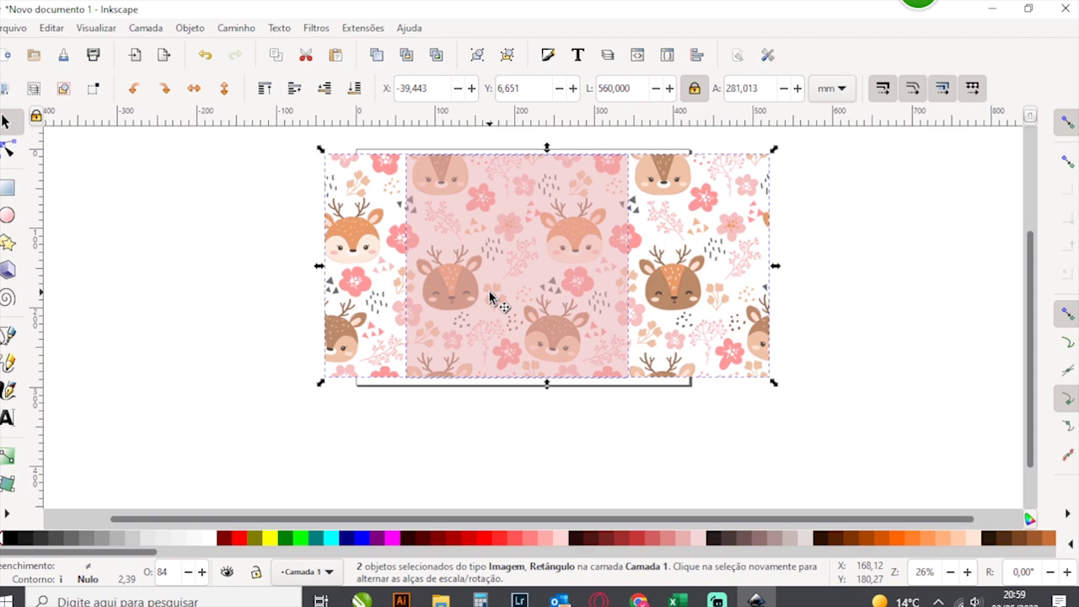
click(355, 96)
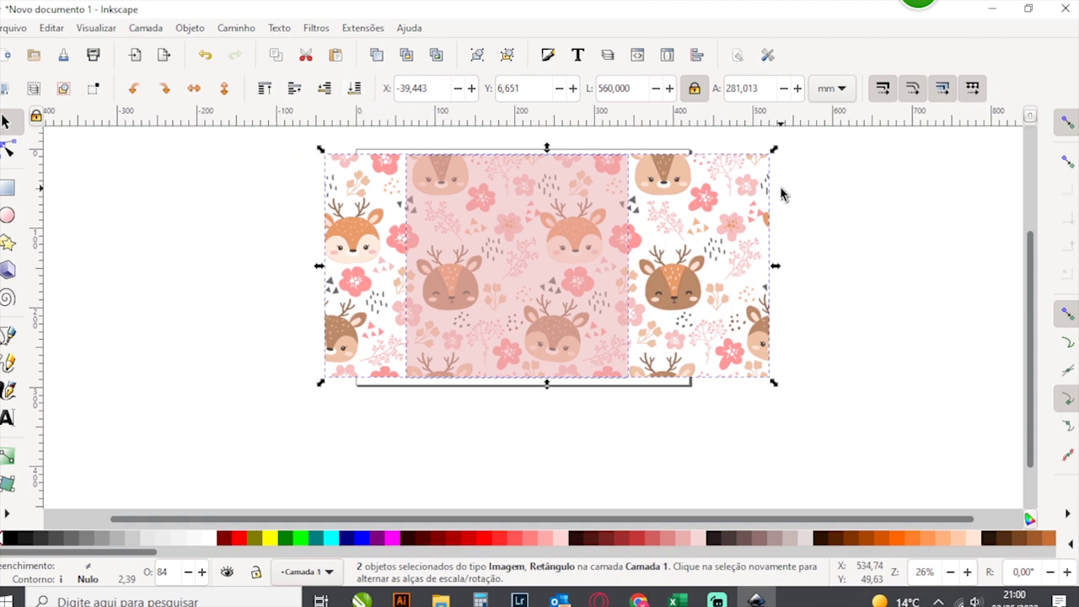
click(190, 28)
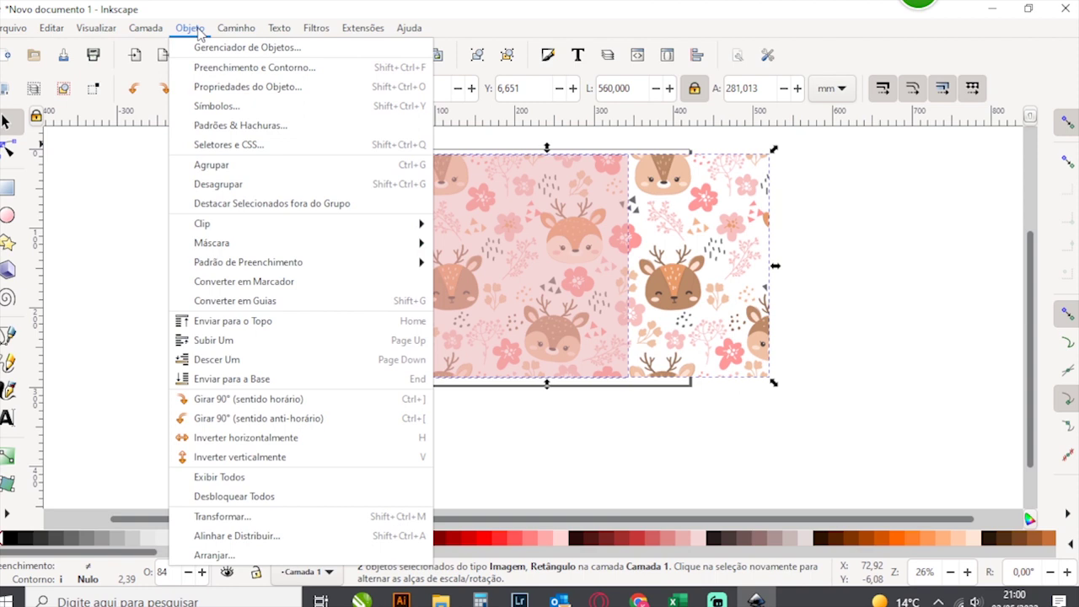
mouse_move(252, 223)
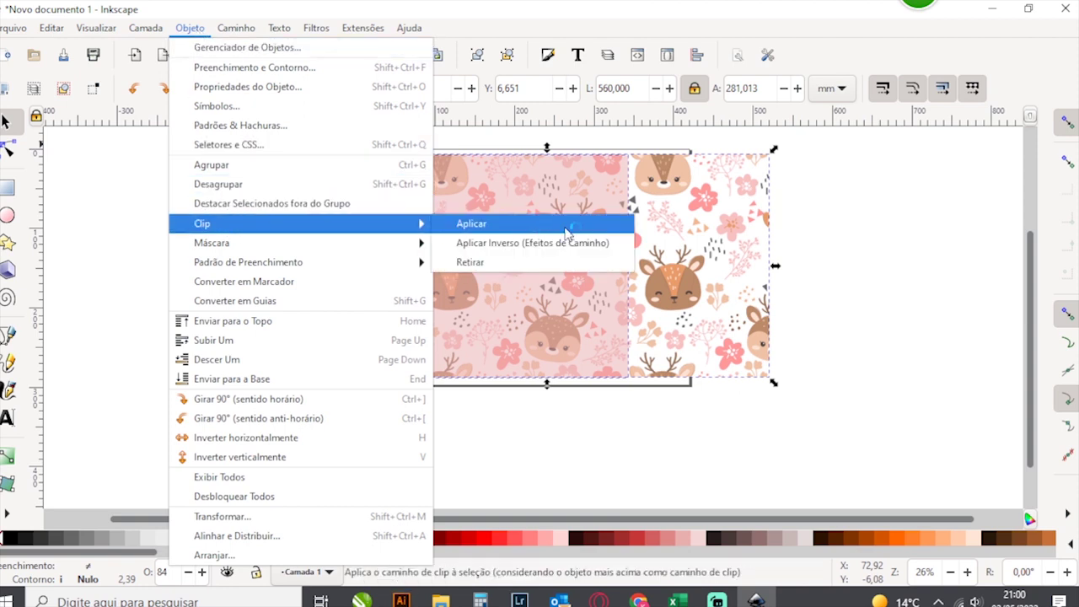
Apply the clip so the pattern is cropped to the 280 × 280 mm square
click(567, 232)
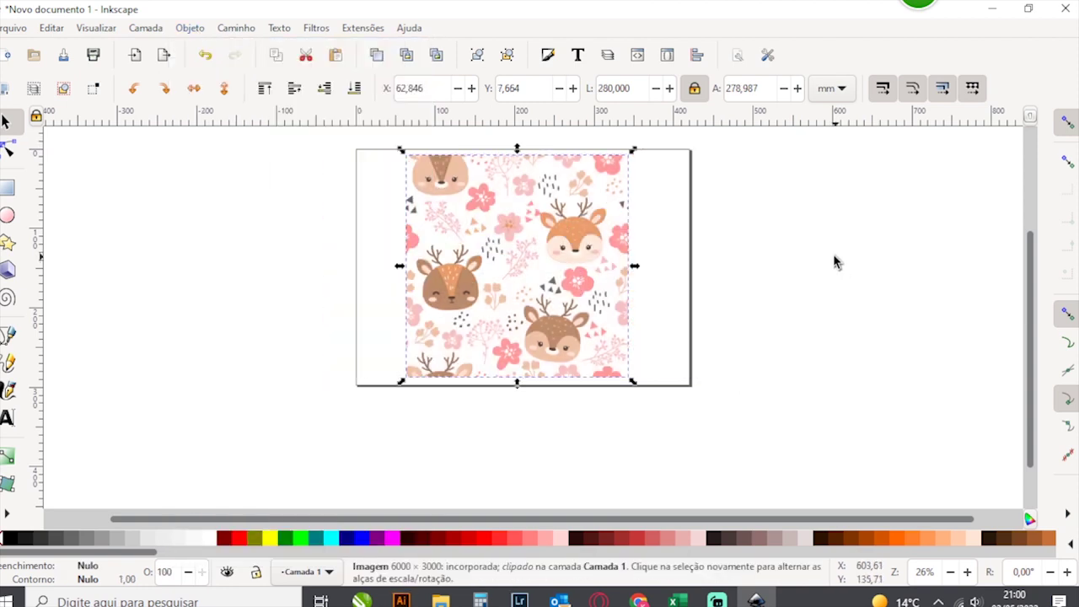
click(780, 287)
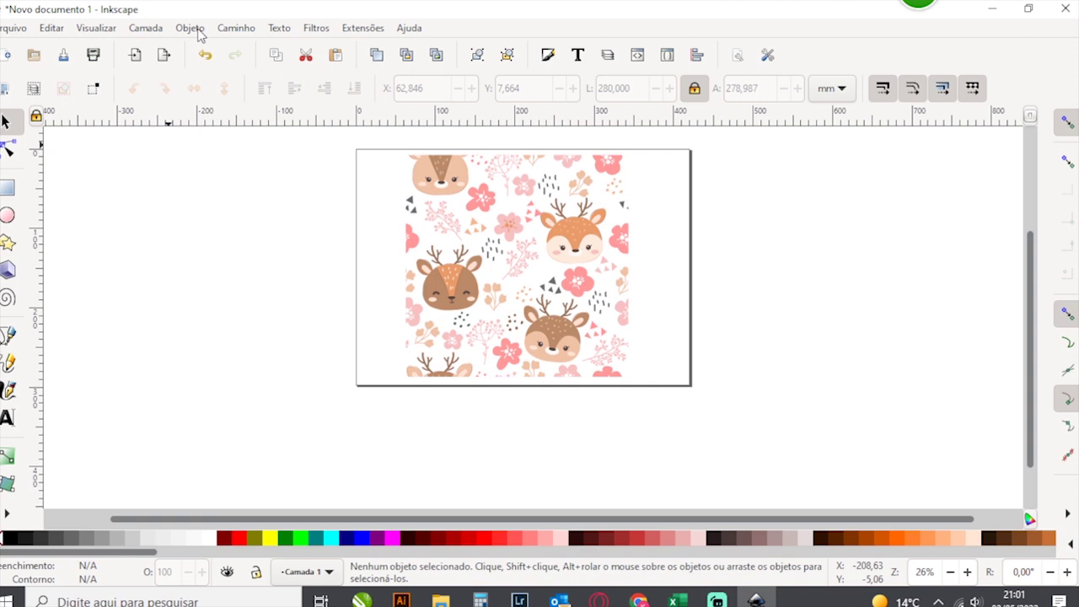
Release the clip and move the pattern and square off the page
click(194, 27)
mouse_move(253, 224)
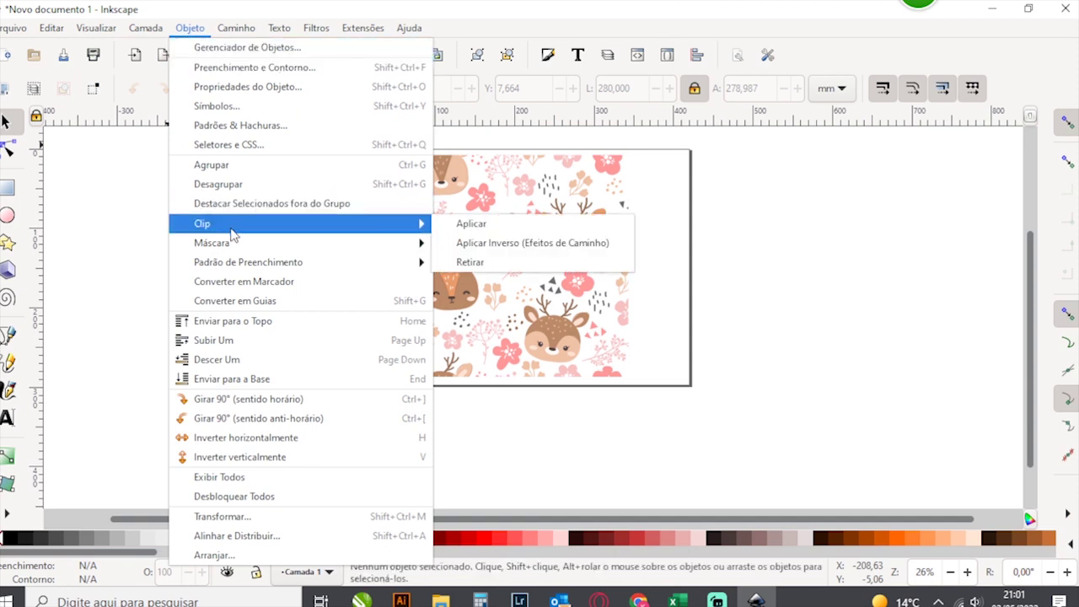
click(487, 263)
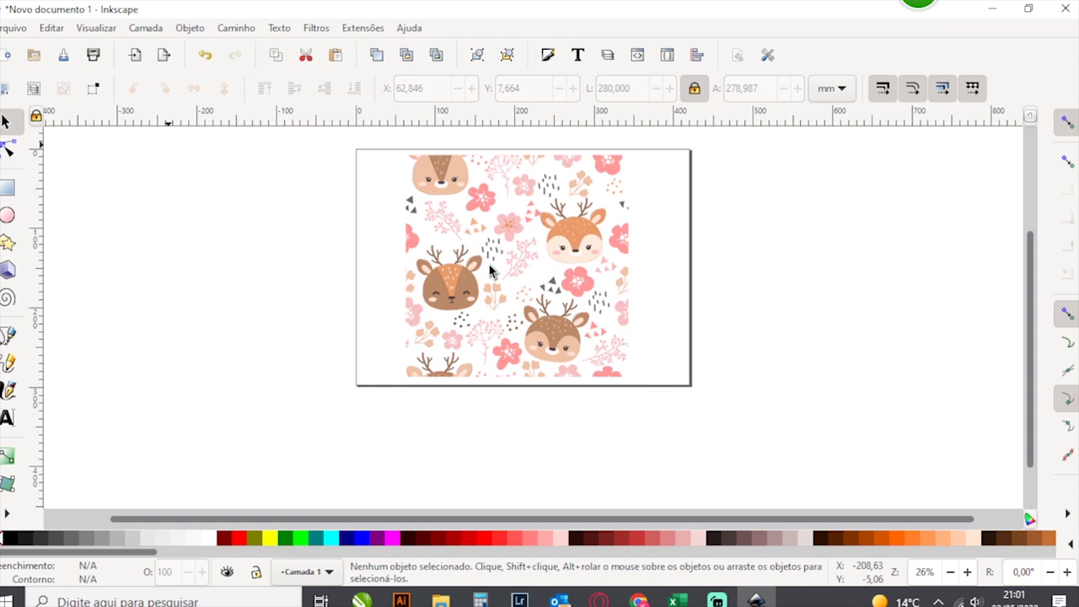
right_click(498, 232)
click(826, 244)
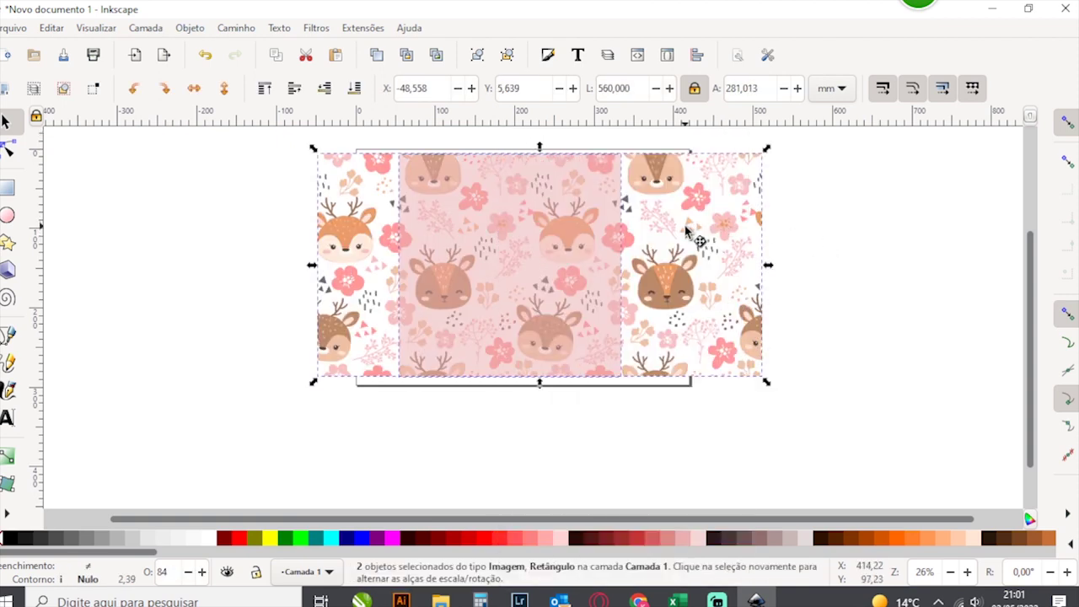
drag(686, 229, 908, 281)
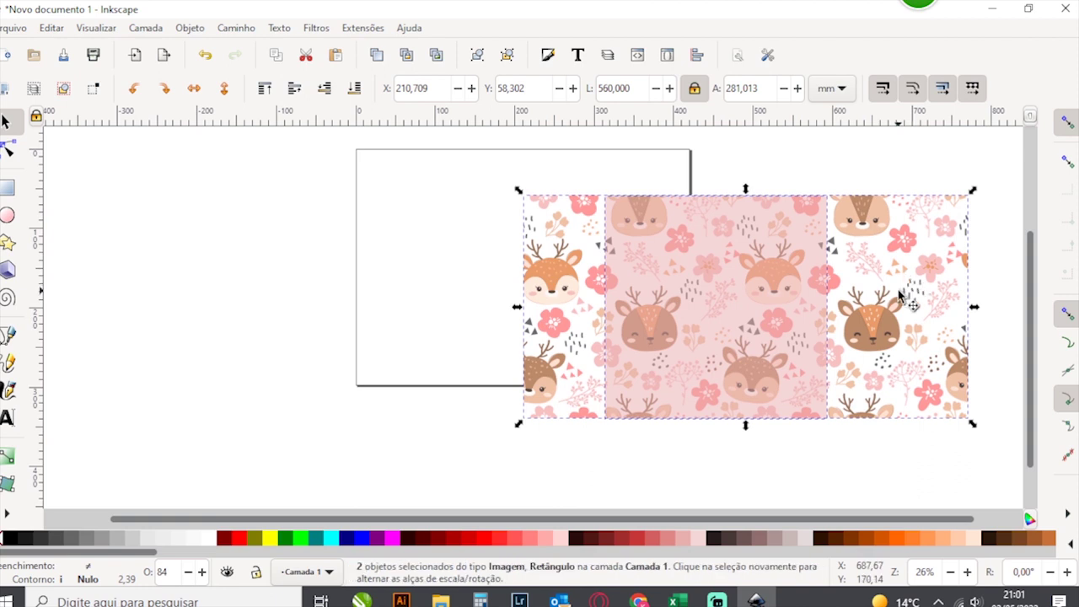
Put the pink square back on the page and delete the deer pattern image
click(764, 485)
click(736, 339)
drag(736, 339, 491, 293)
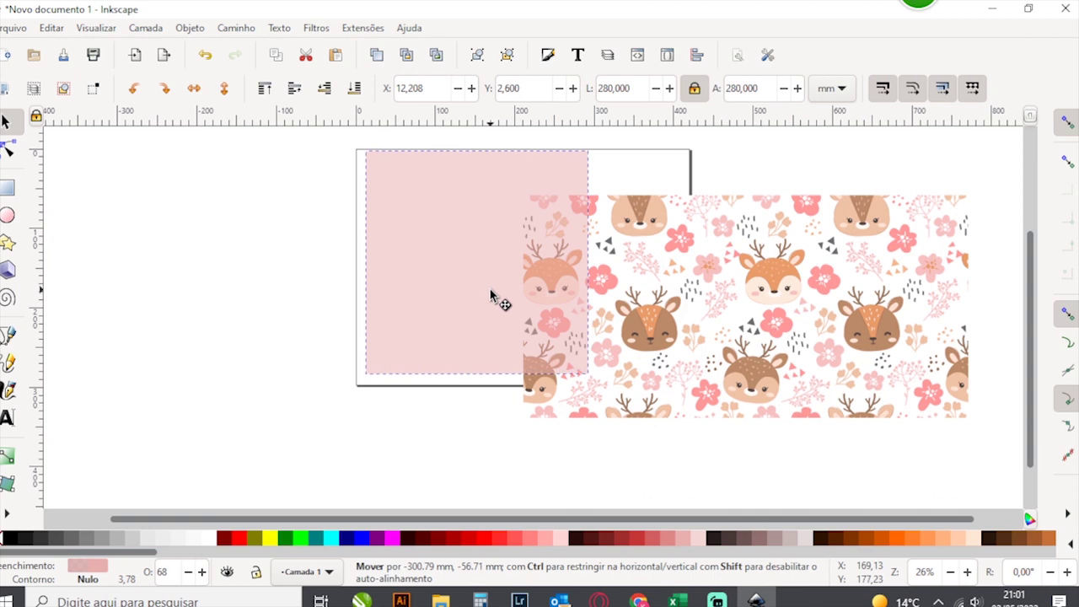
click(769, 295)
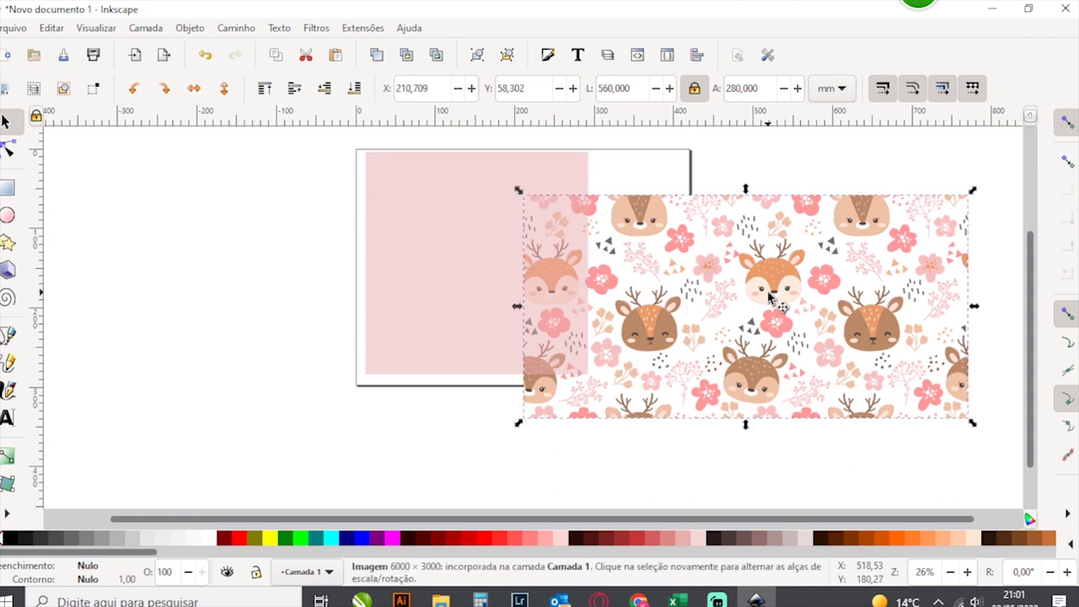
key(Delete)
drag(528, 247, 526, 247)
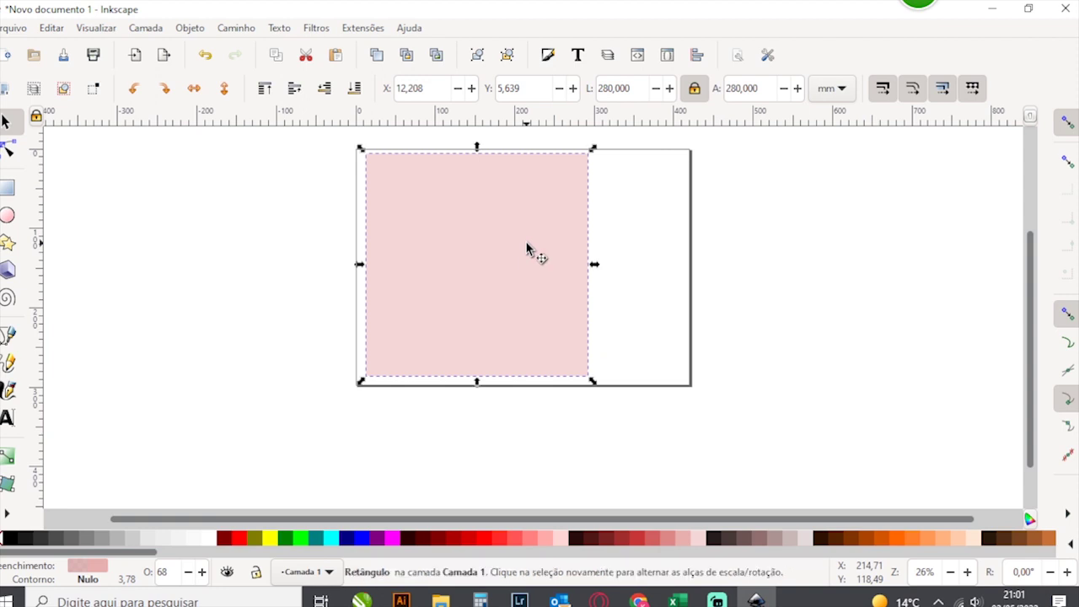
click(767, 297)
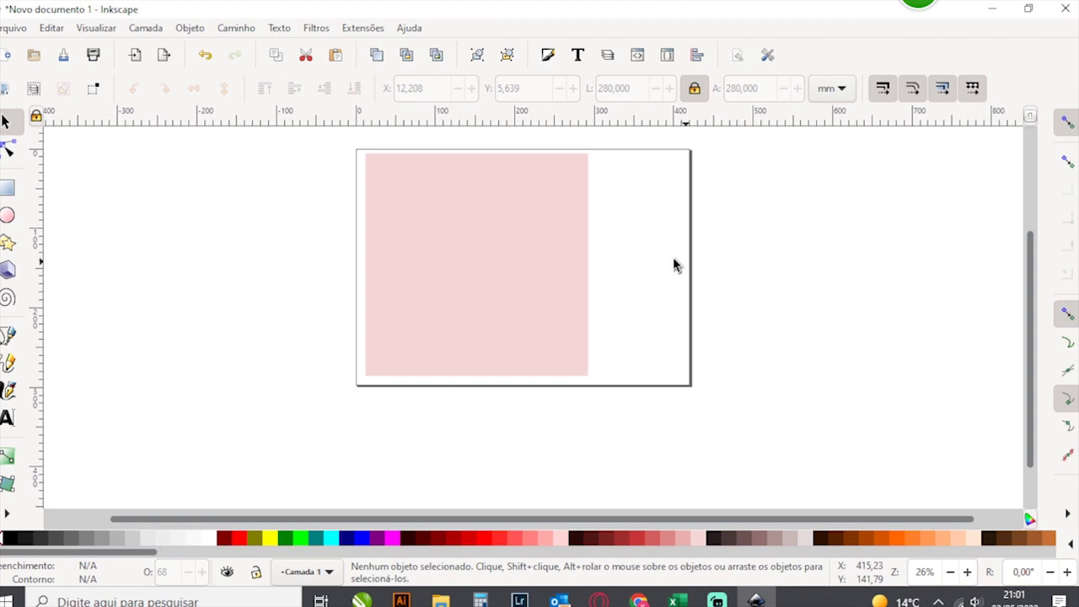
drag(534, 245, 539, 244)
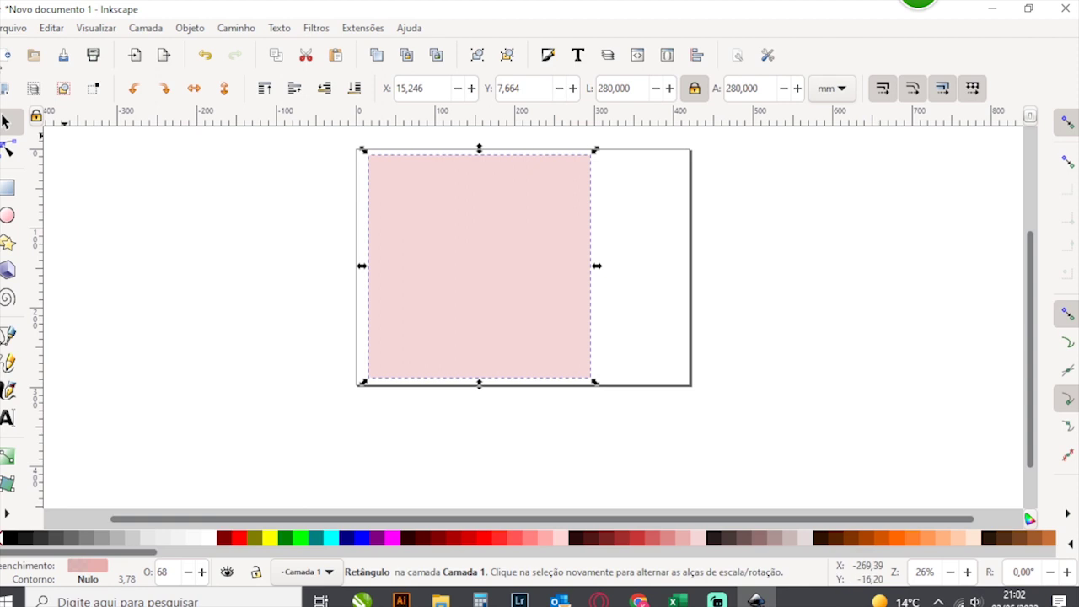
Import ombre watercolour paper 9 from KITS DIGITAIS > KITS-AQUARELA > PAPEL AQUARELA - Ombre
click(135, 56)
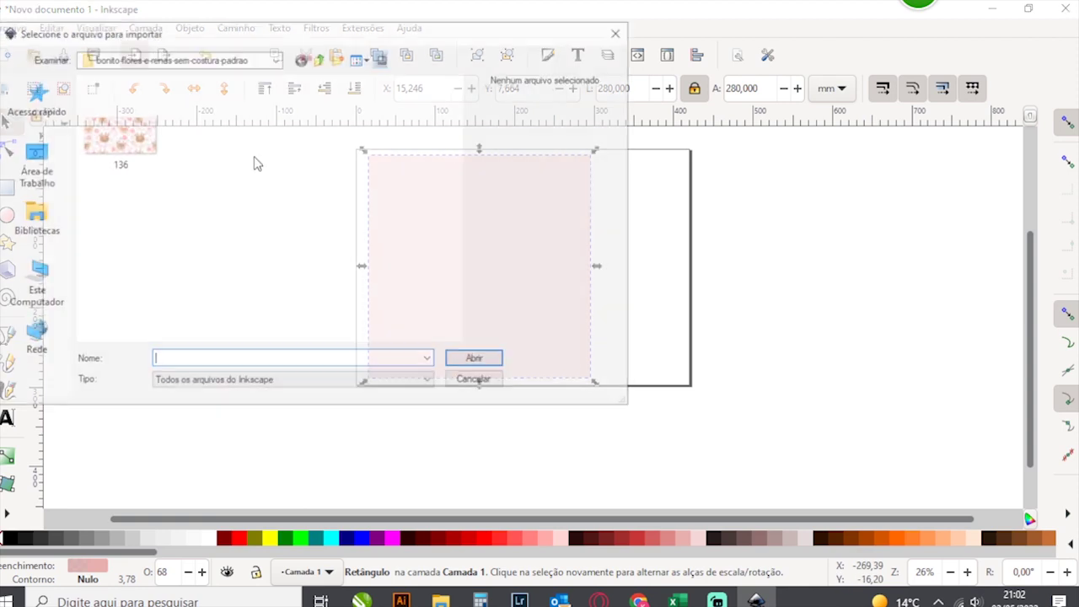
click(274, 57)
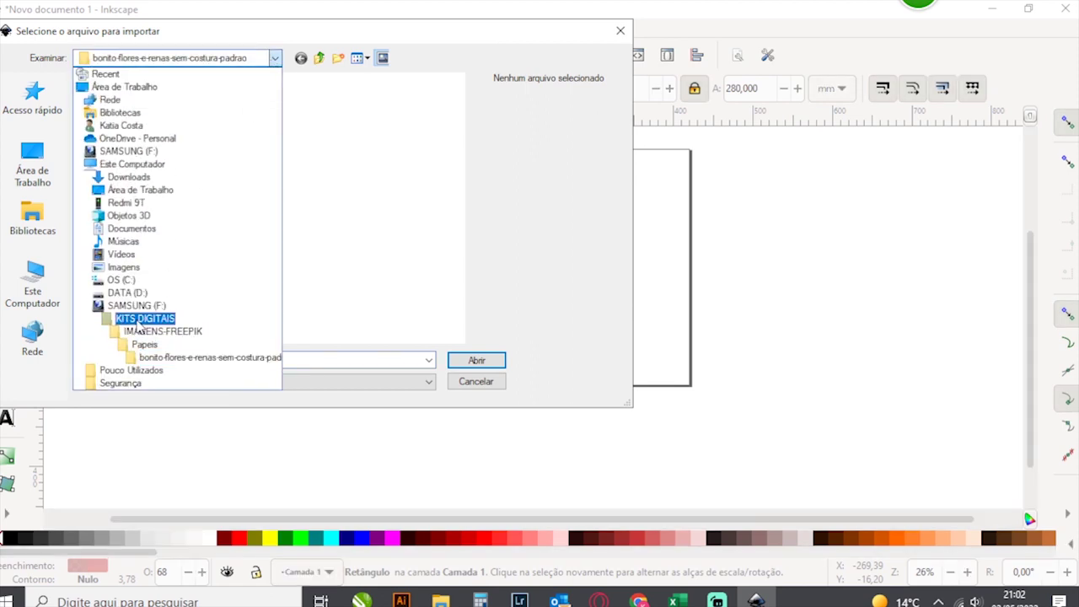
click(142, 319)
click(131, 114)
double_click(131, 114)
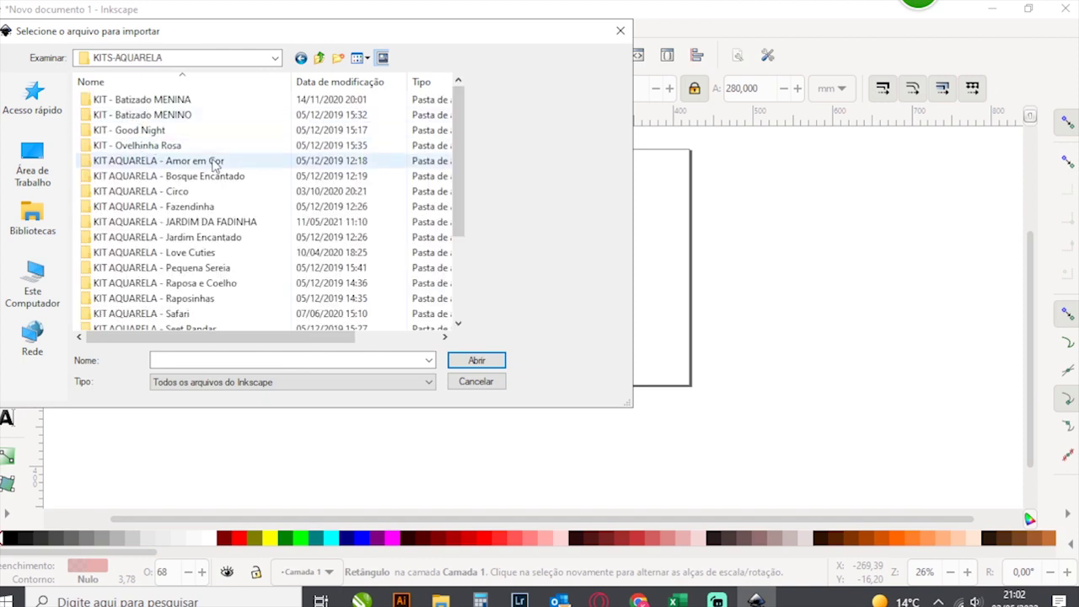
scroll(210, 166, down, 3)
double_click(191, 314)
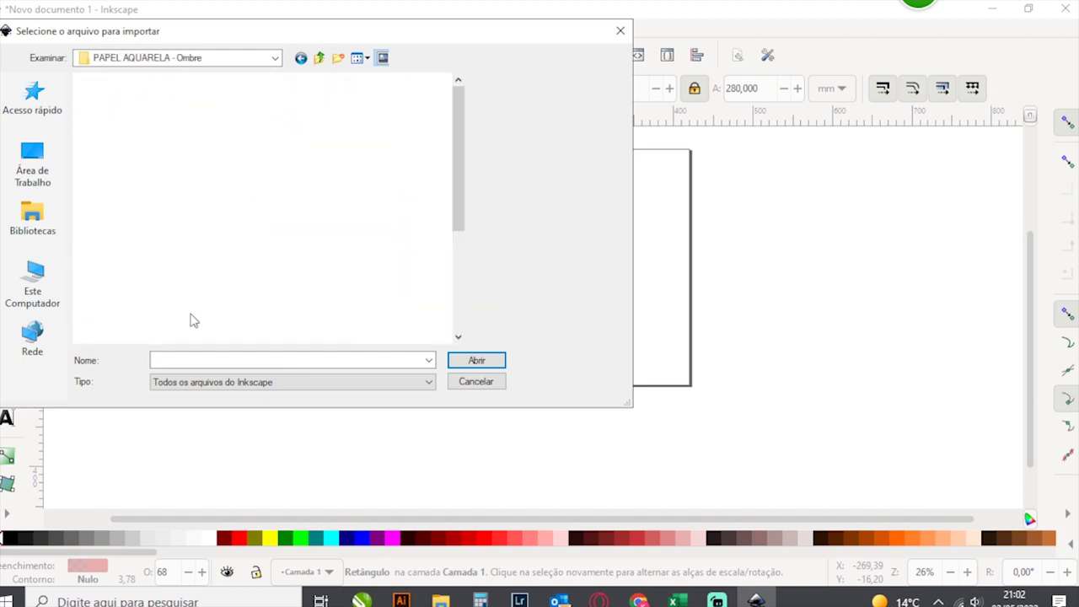
scroll(463, 197, down, 3)
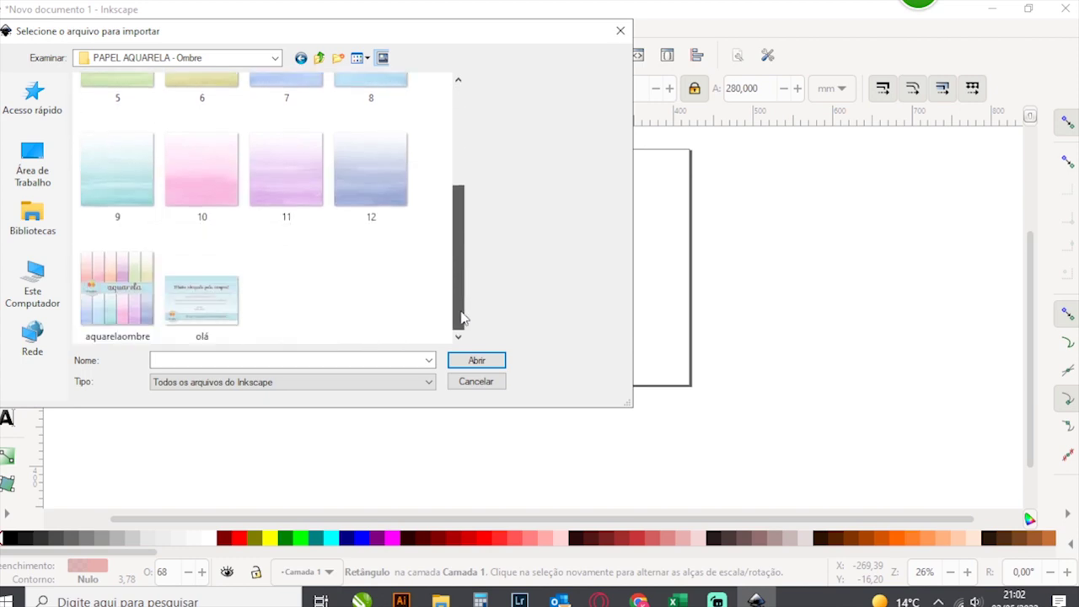
click(124, 184)
double_click(124, 184)
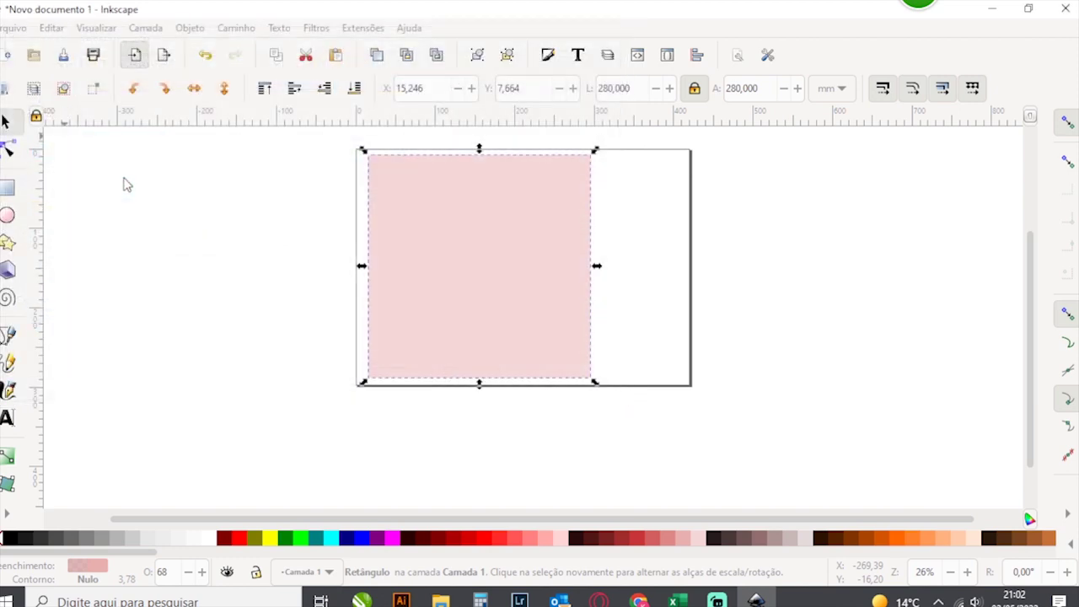
Enlarge the watercolour image to 430 mm square, send it behind the pink square and align it over it
mouse_move(152, 241)
mouse_down()
mouse_move(234, 308)
mouse_move(252, 359)
mouse_move(228, 312)
mouse_move(168, 299)
mouse_up()
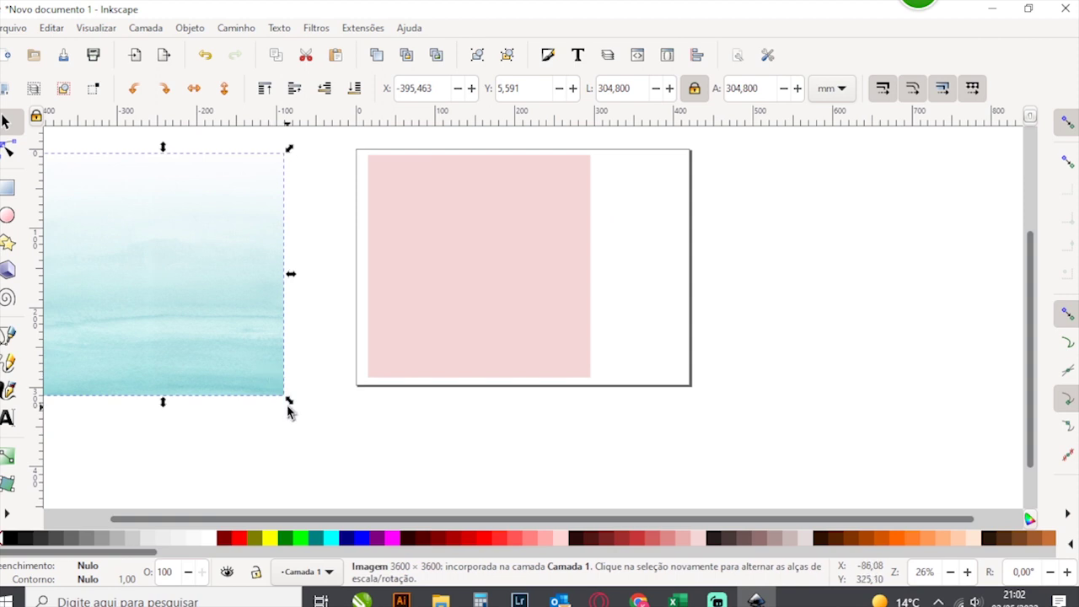
drag(289, 403, 389, 499)
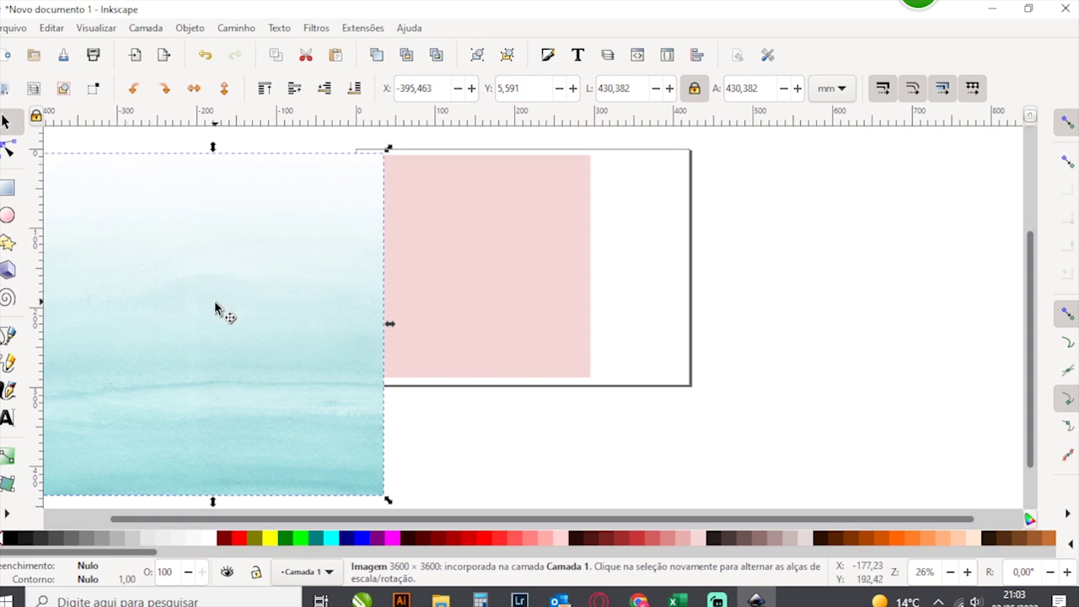
drag(244, 325, 494, 294)
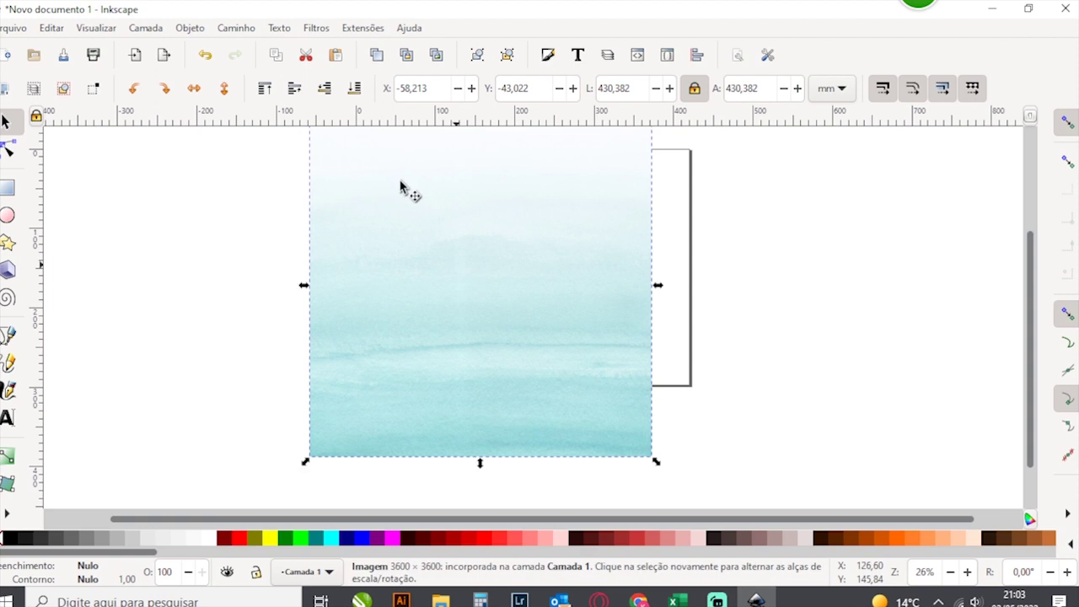
click(355, 90)
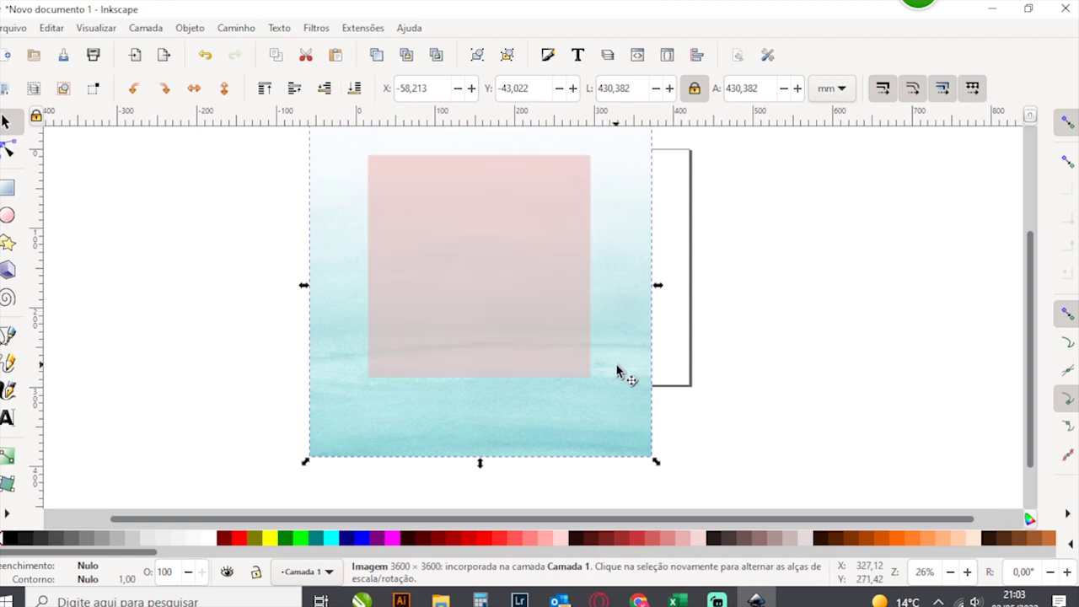
drag(634, 408, 628, 396)
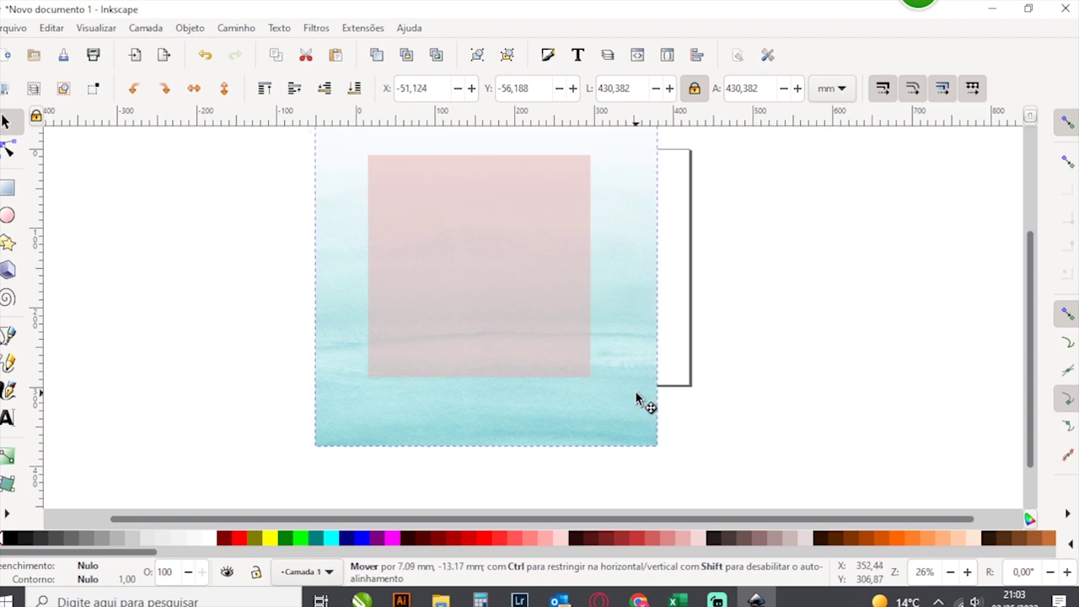
drag(628, 396, 632, 395)
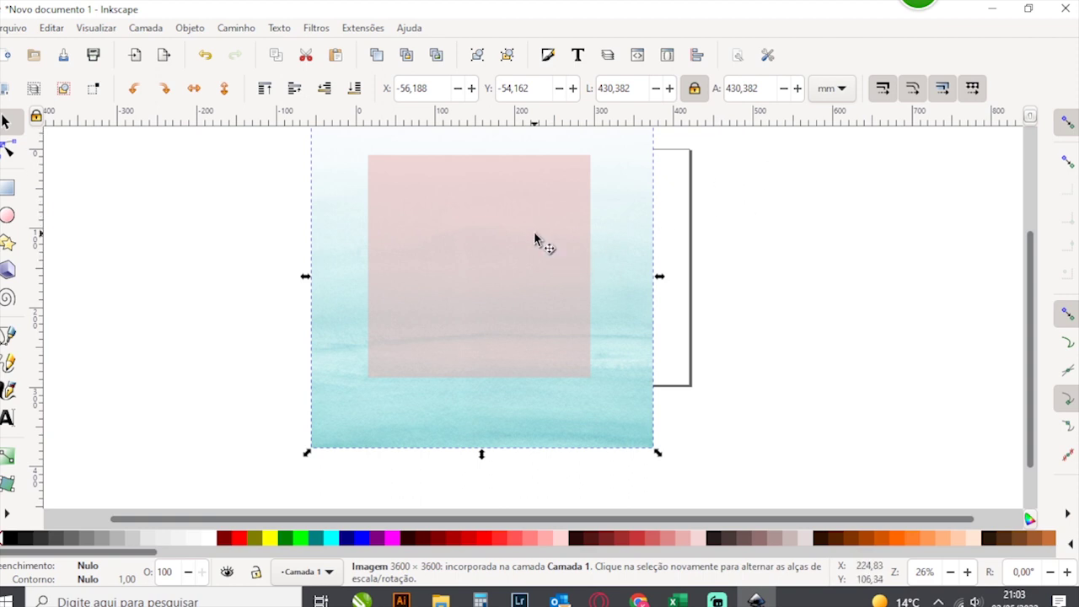
Clip the watercolour image to the pink 280 mm square and centre the result on the card
key(shift)
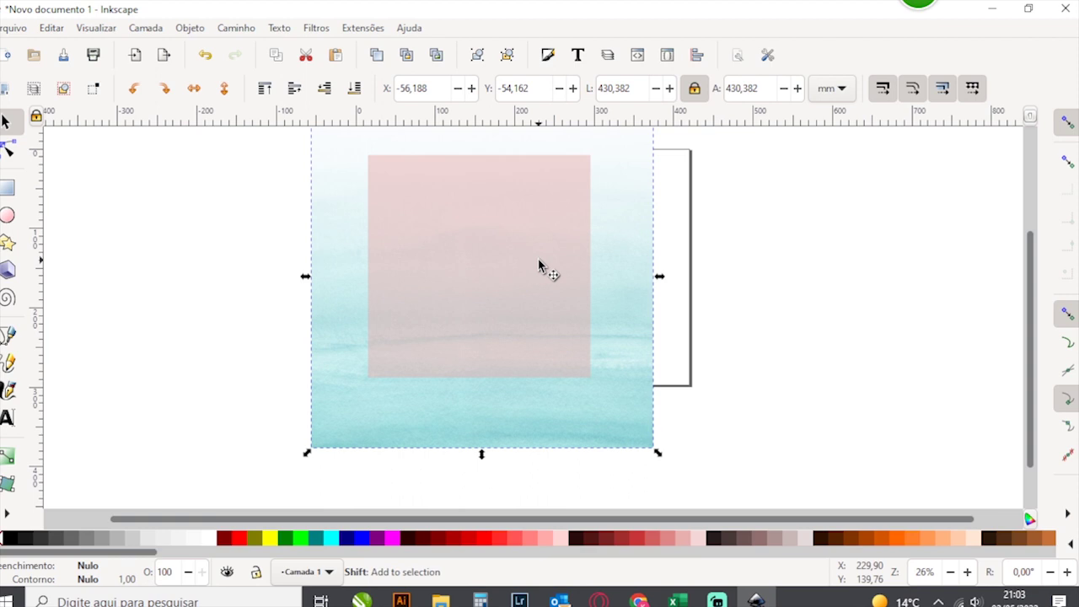
shift+click(537, 259)
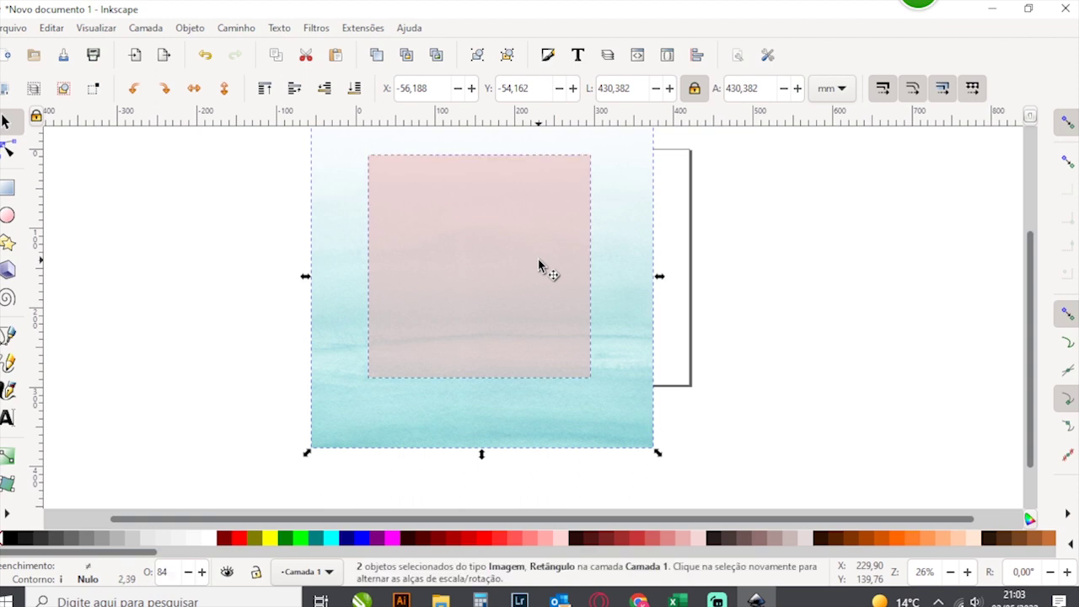
click(192, 29)
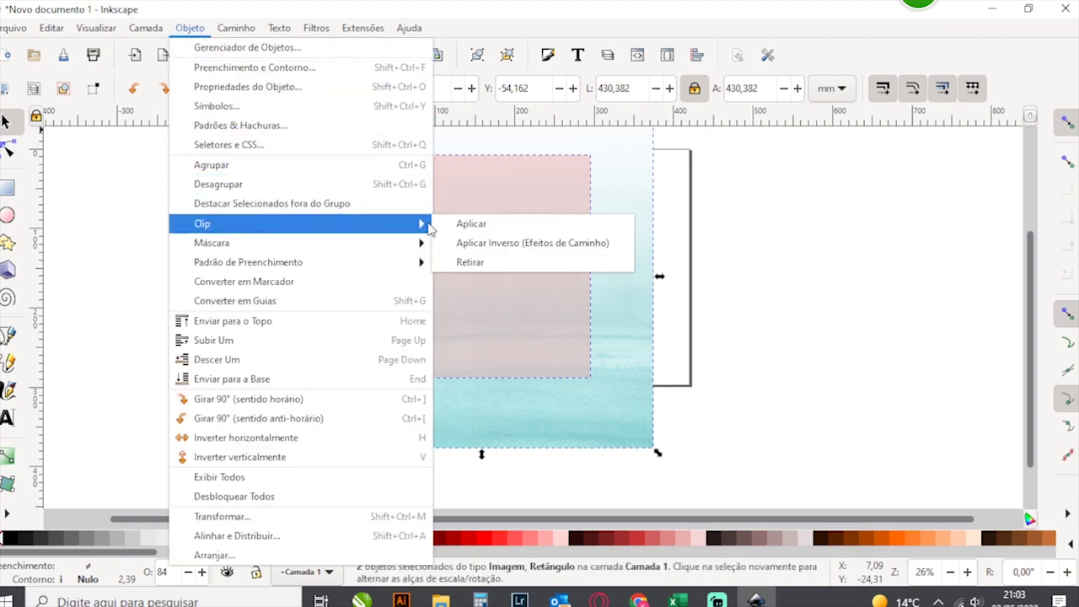
click(468, 224)
drag(453, 256, 520, 259)
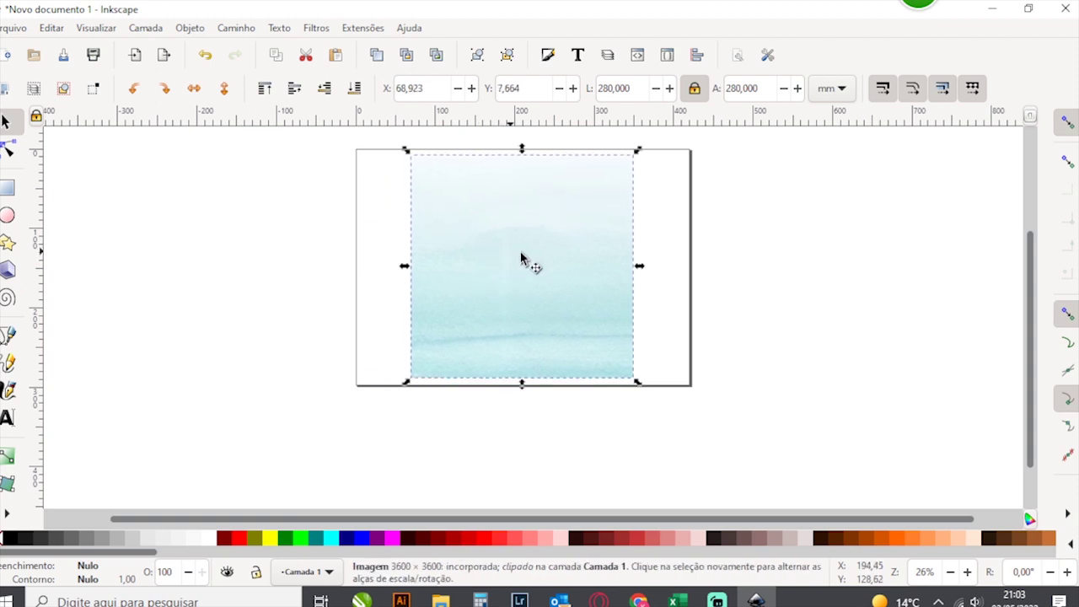
click(782, 278)
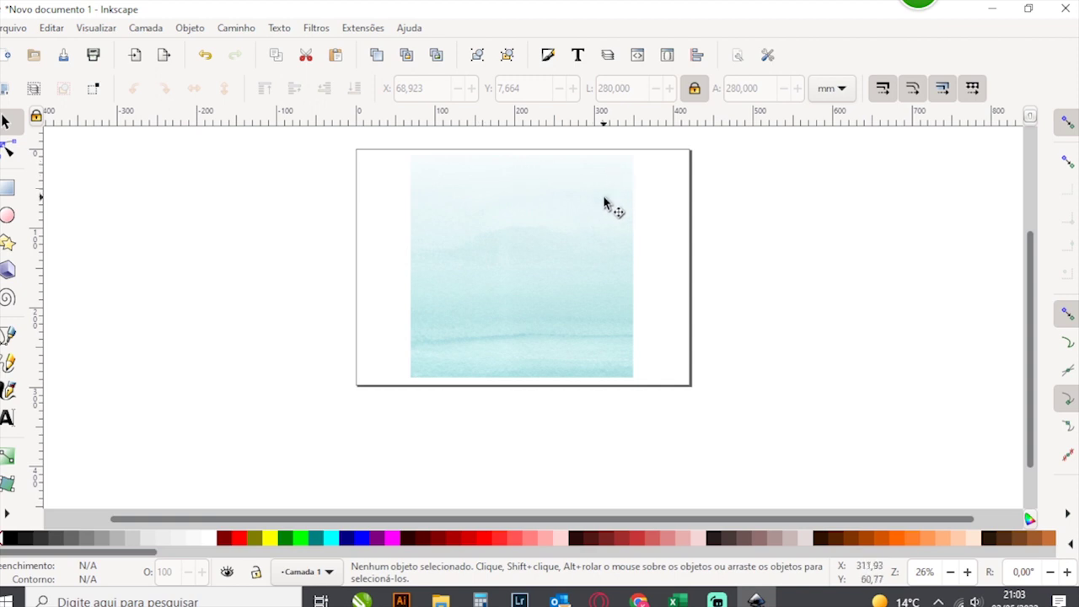
click(560, 317)
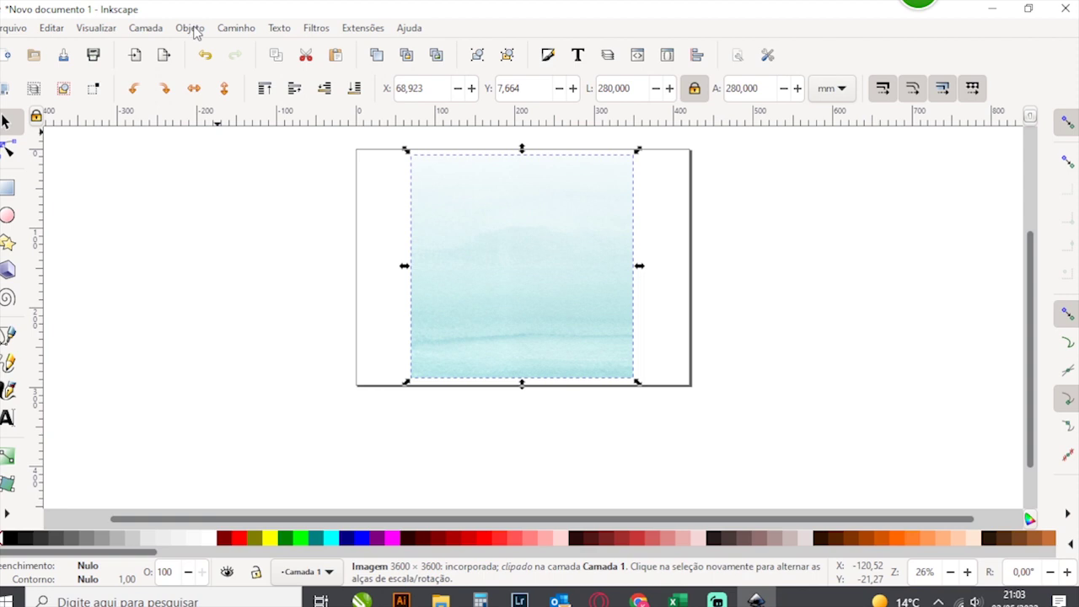
Give the watercolour square a flat fill with alpha around 70 in Fill and Stroke
click(189, 28)
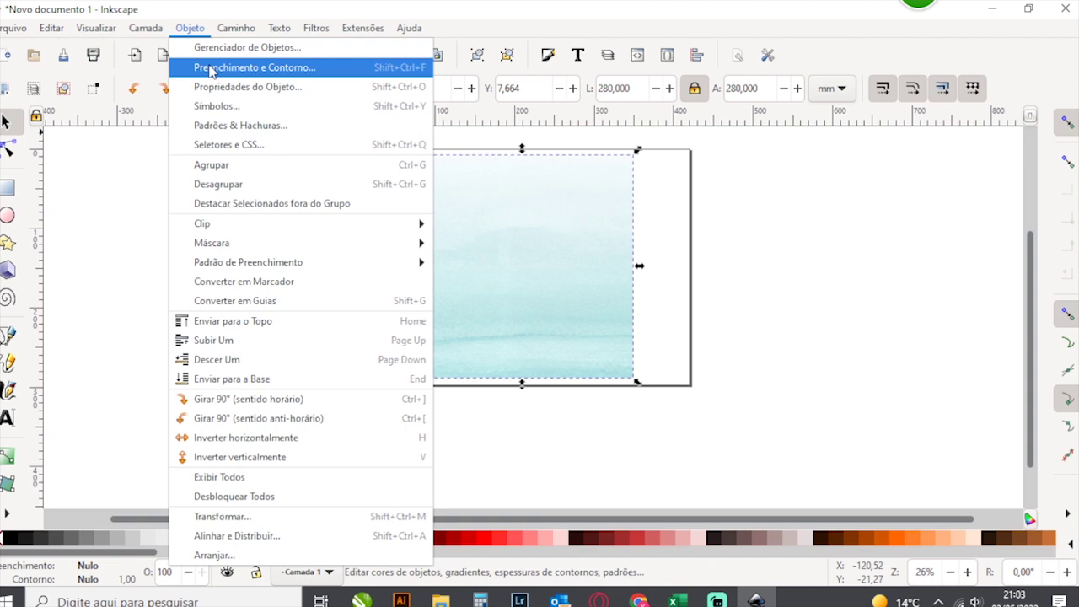
click(210, 71)
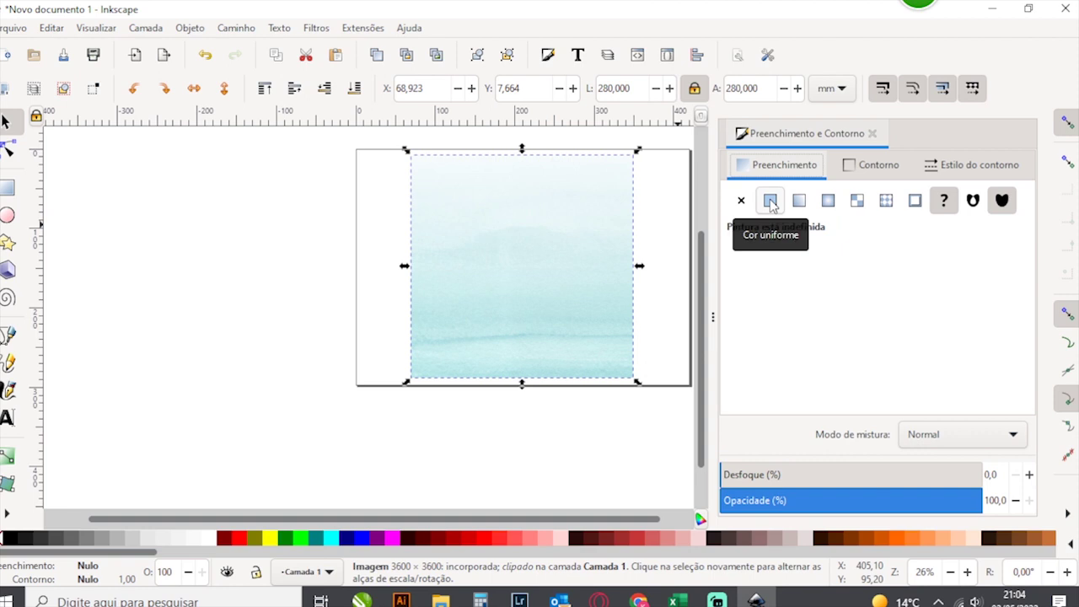
click(769, 200)
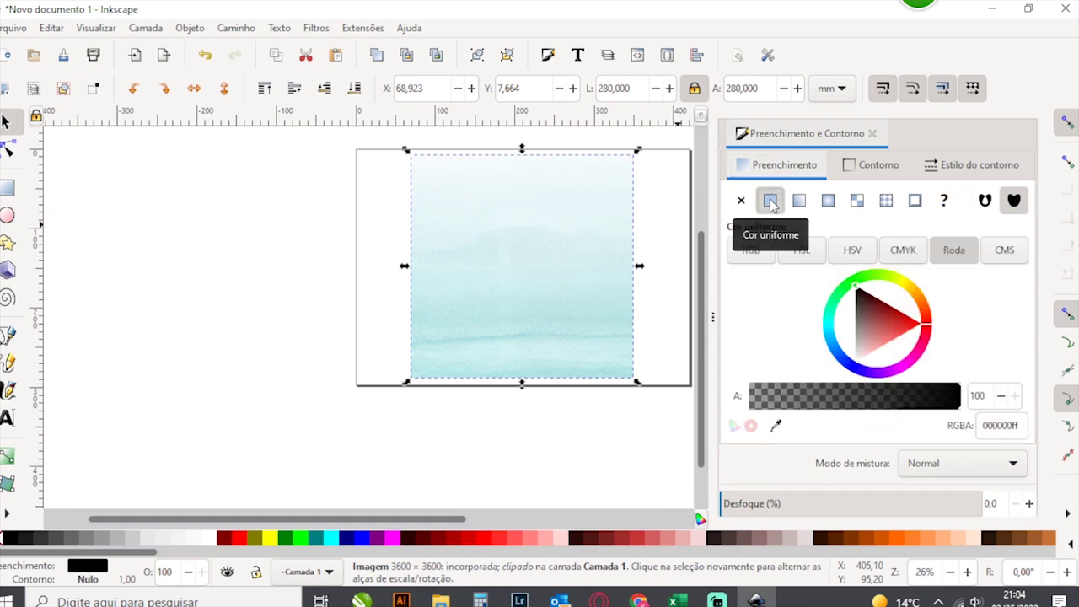
click(1001, 400)
click(949, 411)
drag(951, 412, 843, 421)
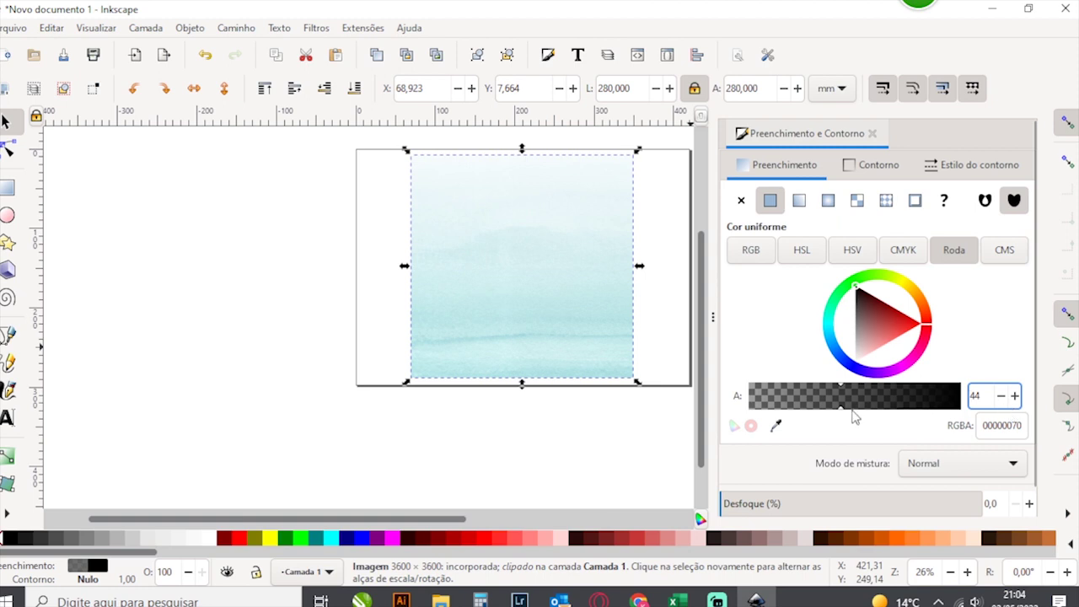
mouse_move(843, 414)
mouse_down()
mouse_move(973, 413)
mouse_move(977, 396)
mouse_up()
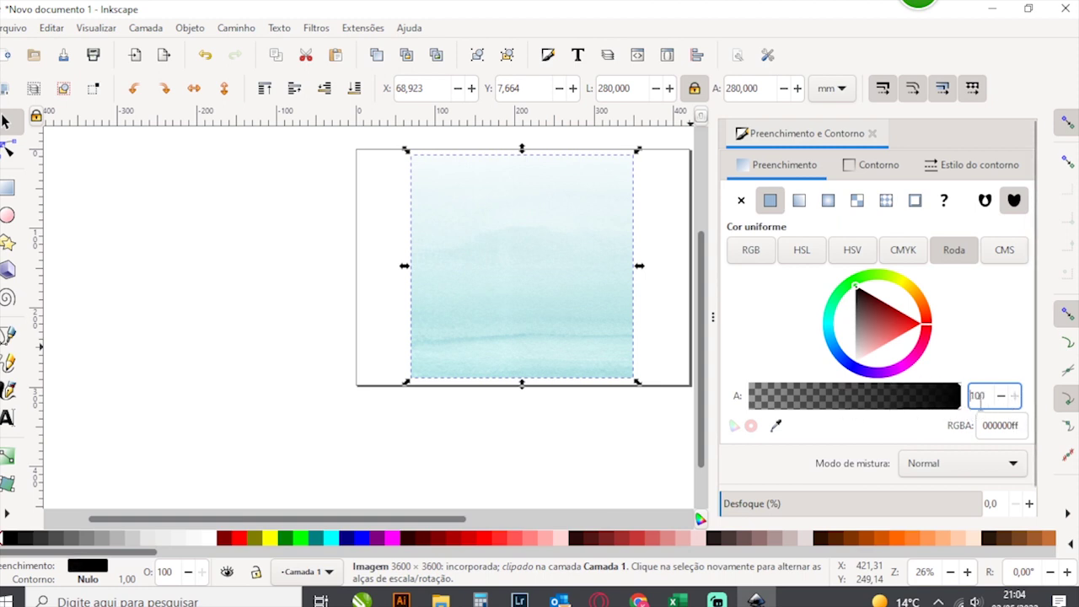
Lower the watercolour square's overall opacity to about 82%
scroll(911, 469, down, 1)
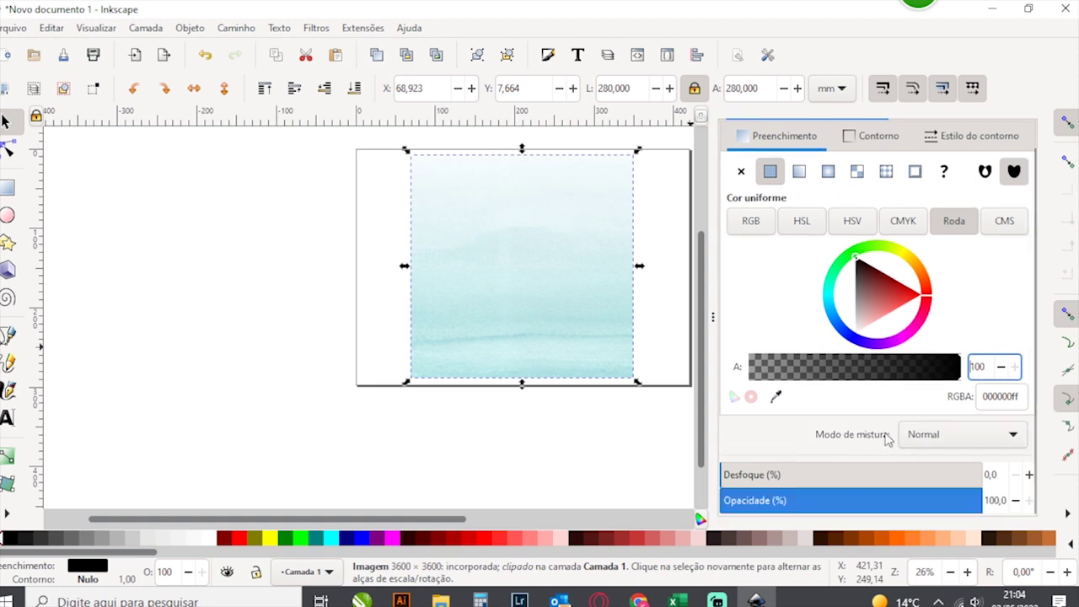
click(1017, 501)
click(954, 502)
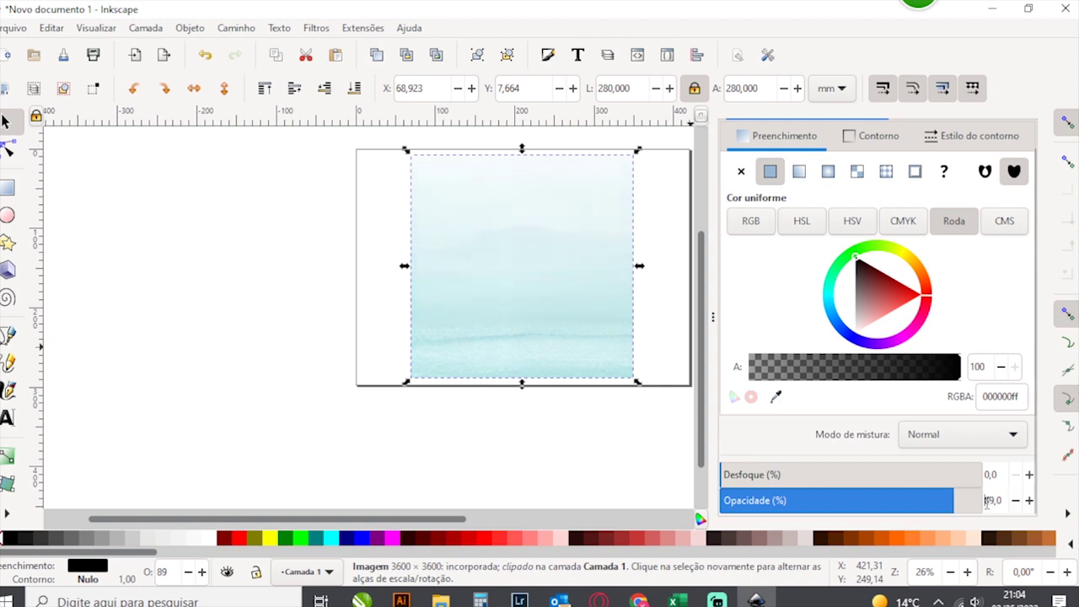
mouse_move(953, 502)
mouse_down()
mouse_move(786, 502)
mouse_move(934, 501)
mouse_up()
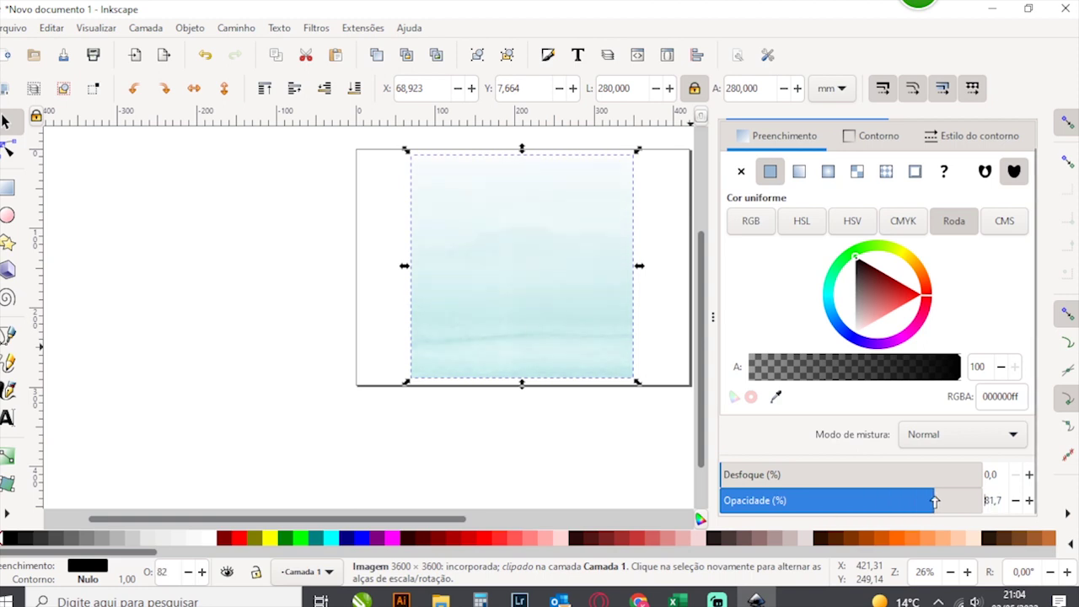
click(590, 464)
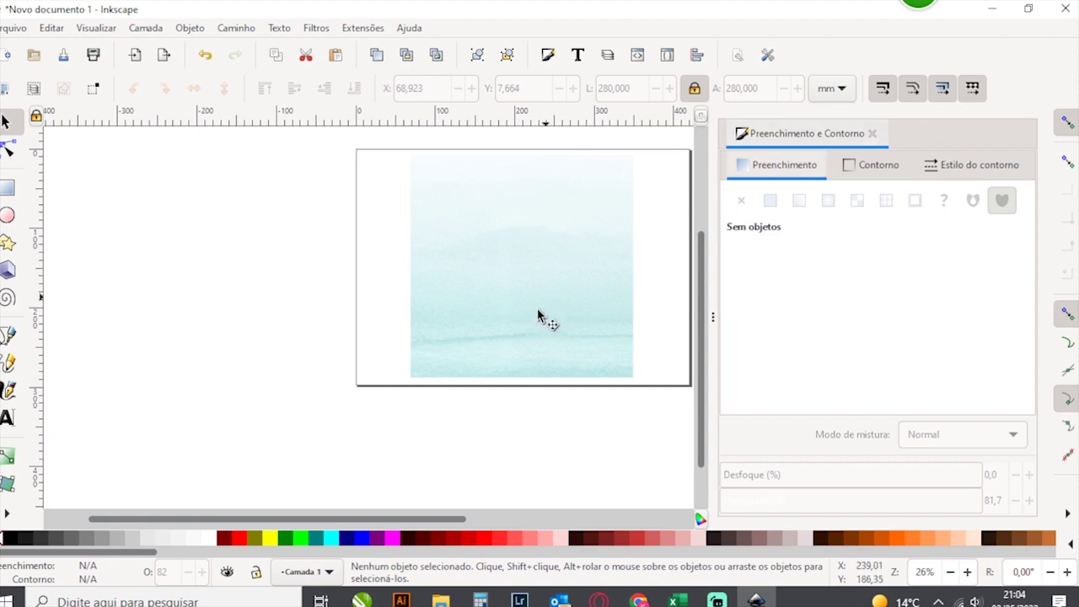
Dismiss the Fill and Stroke panel and check the faded watercolour square by selecting and deselecting it
click(872, 134)
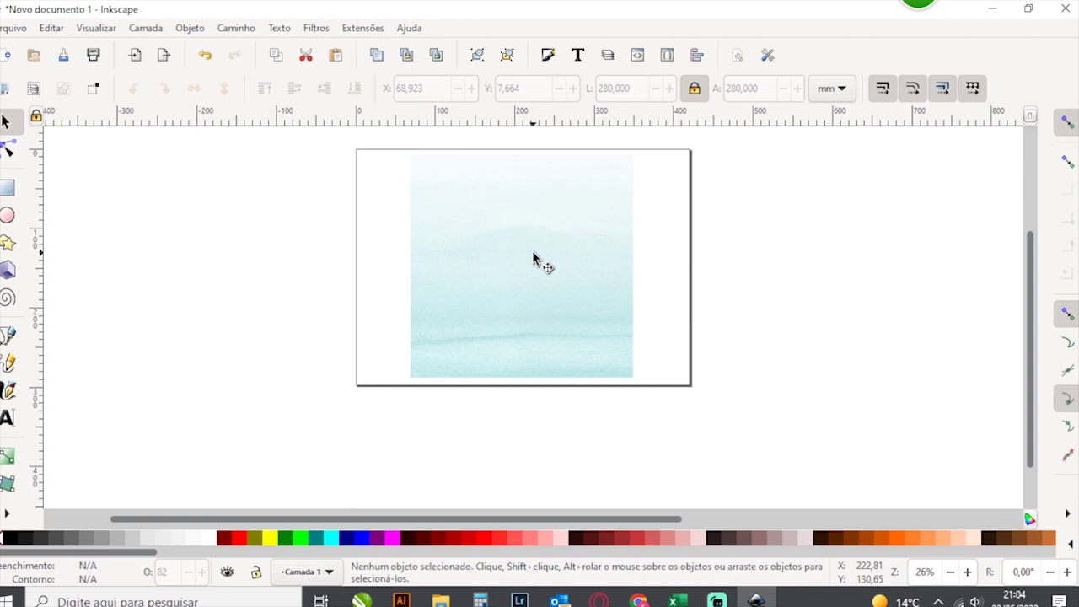
click(449, 261)
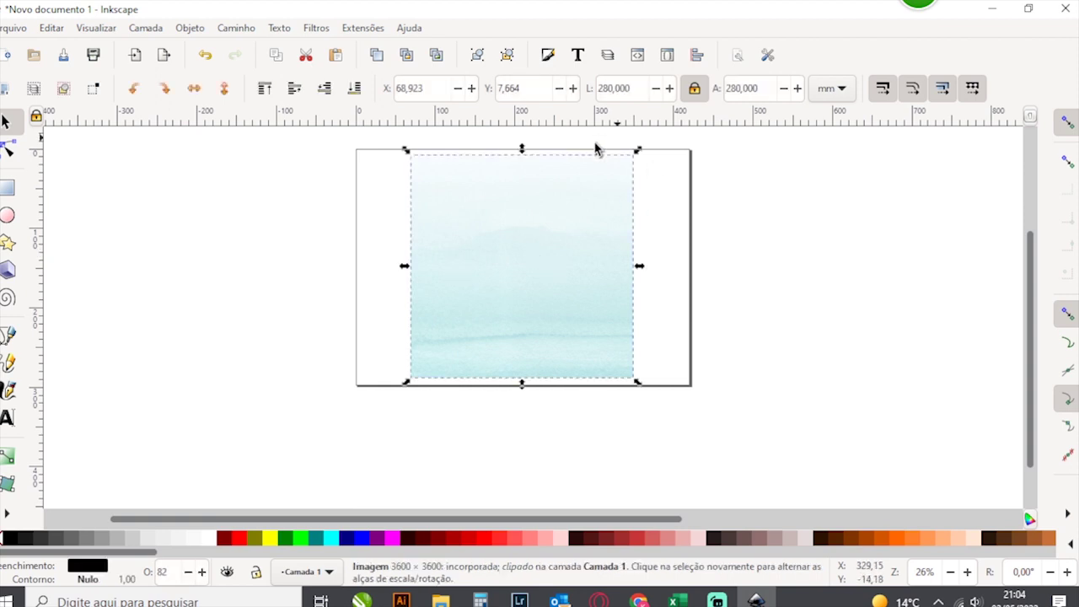
click(190, 330)
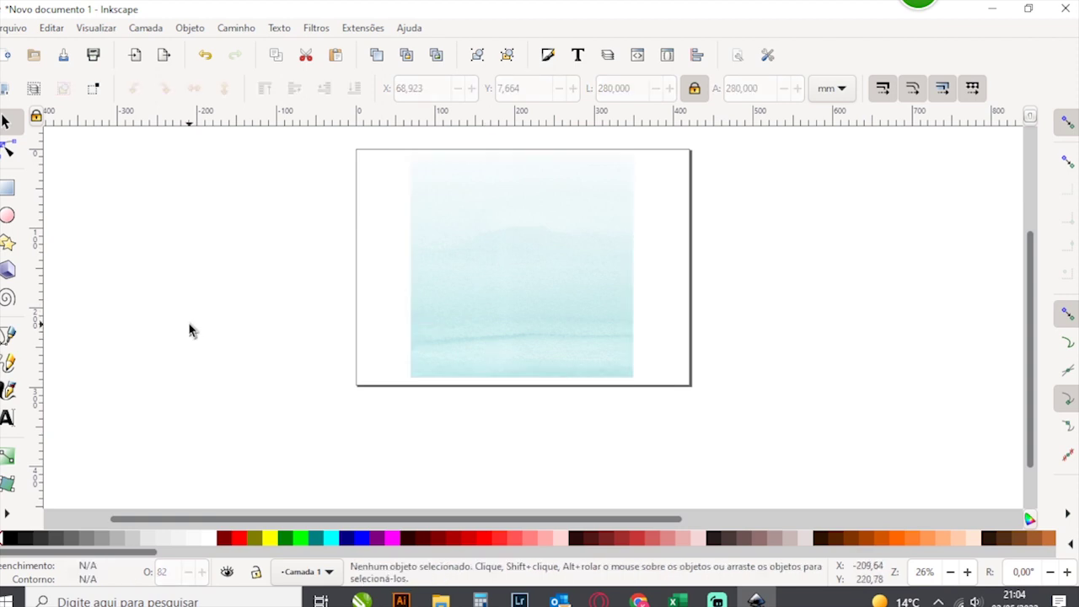
click(538, 298)
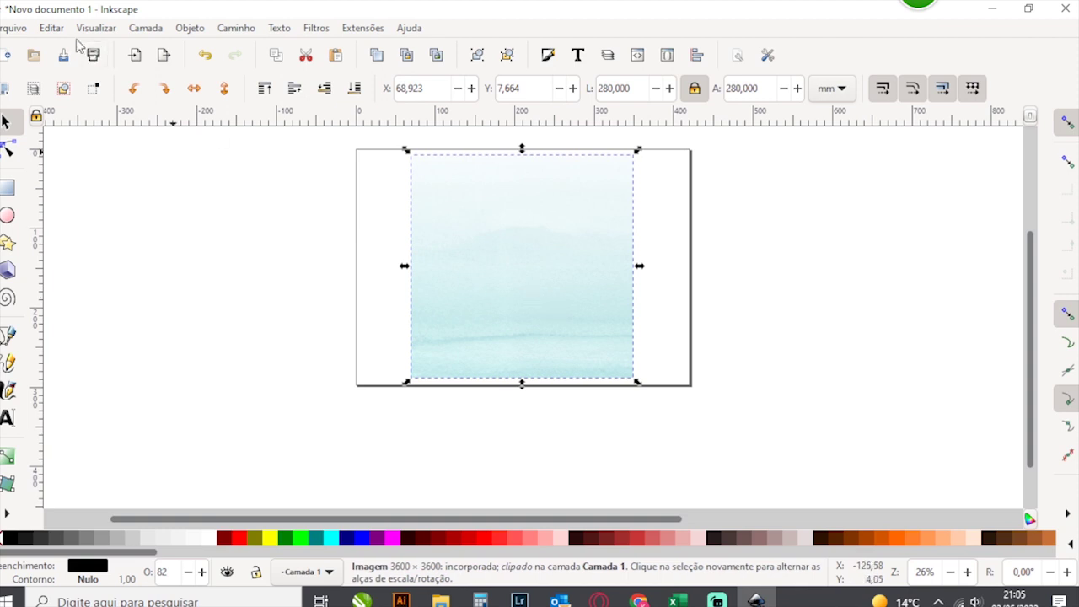
click(171, 248)
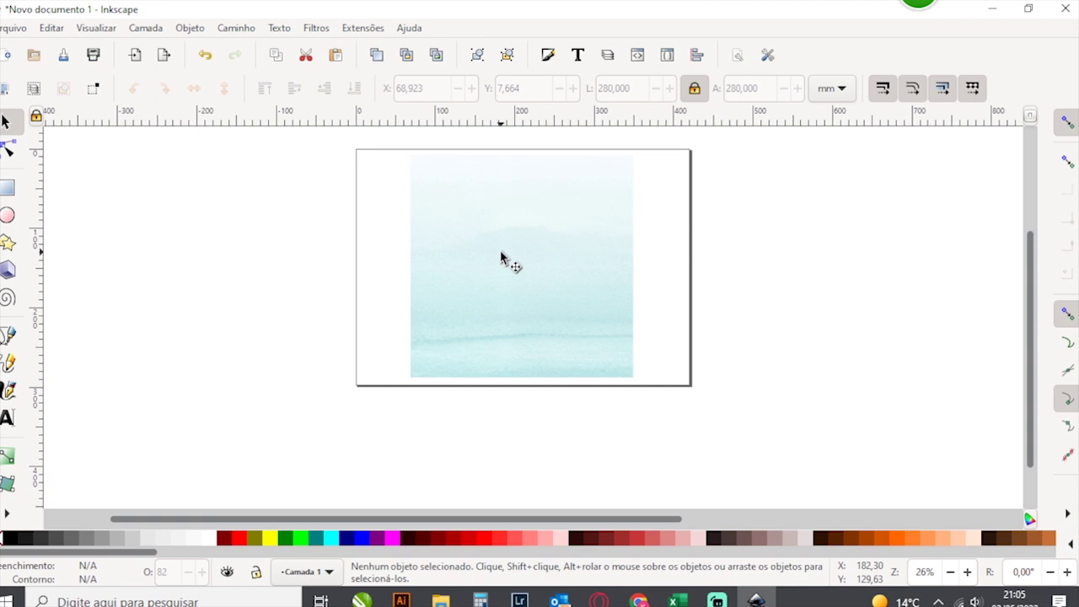
Import image 187 from KITS DIGITAIS > IMAGENS-FREEPIK > Cat > cute-baby-cat-with-balloons-illustration
click(136, 56)
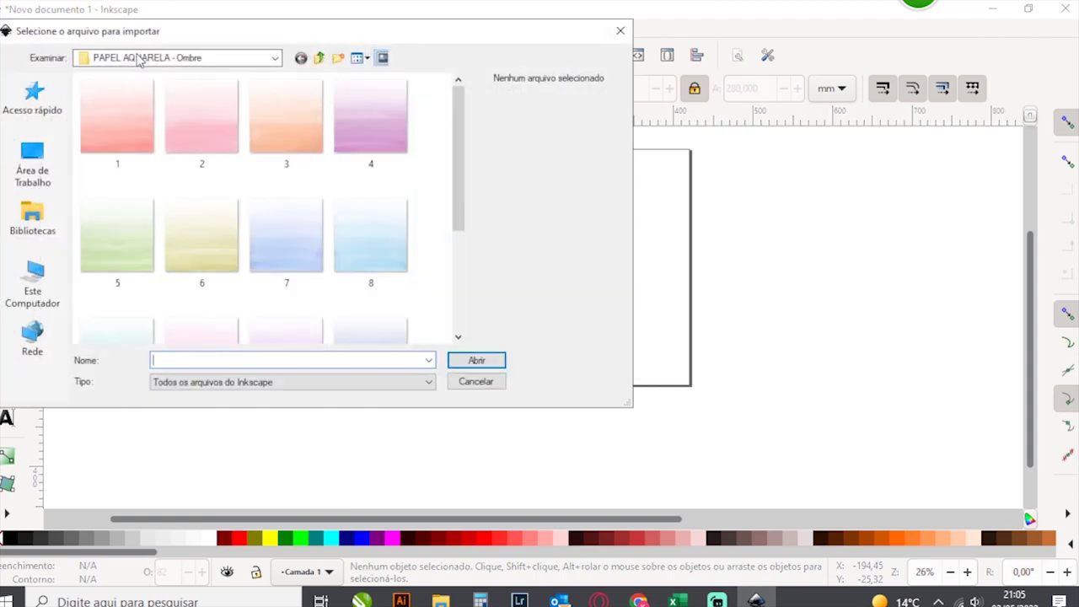
click(139, 57)
click(127, 317)
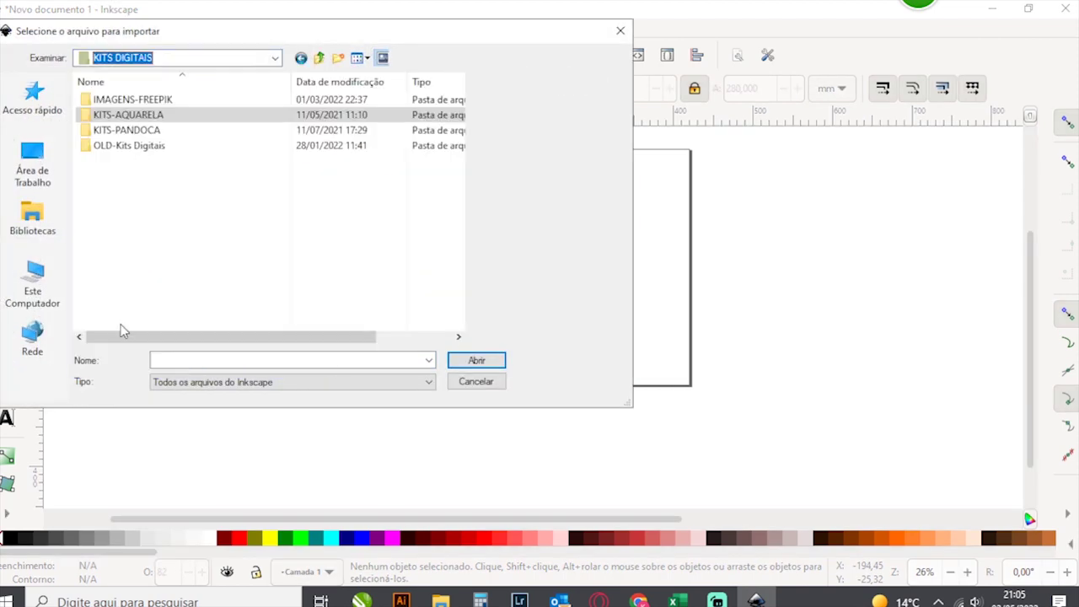
double_click(137, 101)
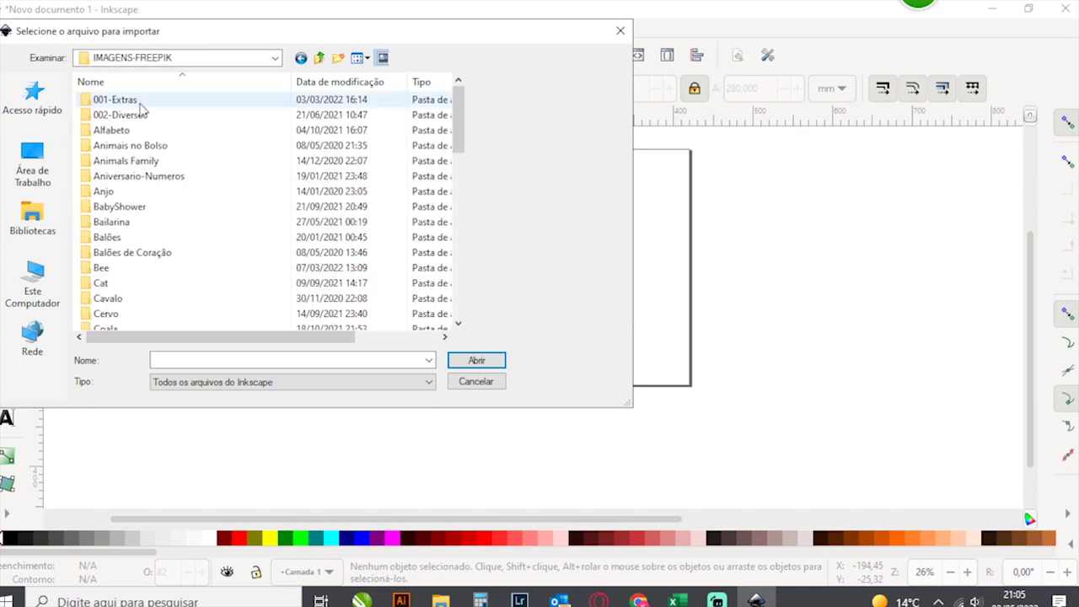
double_click(105, 283)
double_click(363, 126)
click(297, 124)
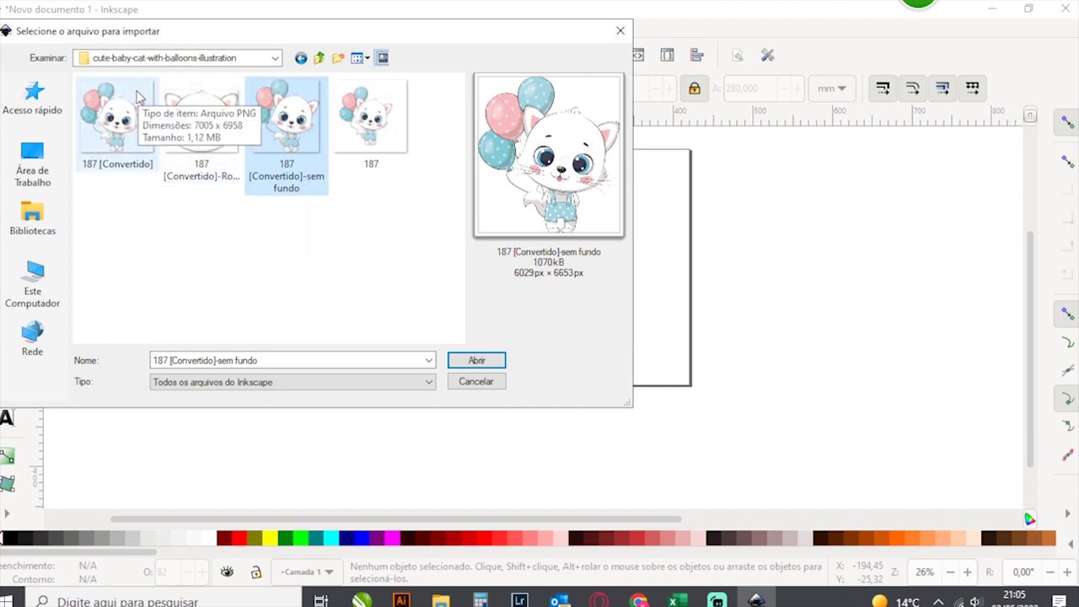
mouse_move(371, 118)
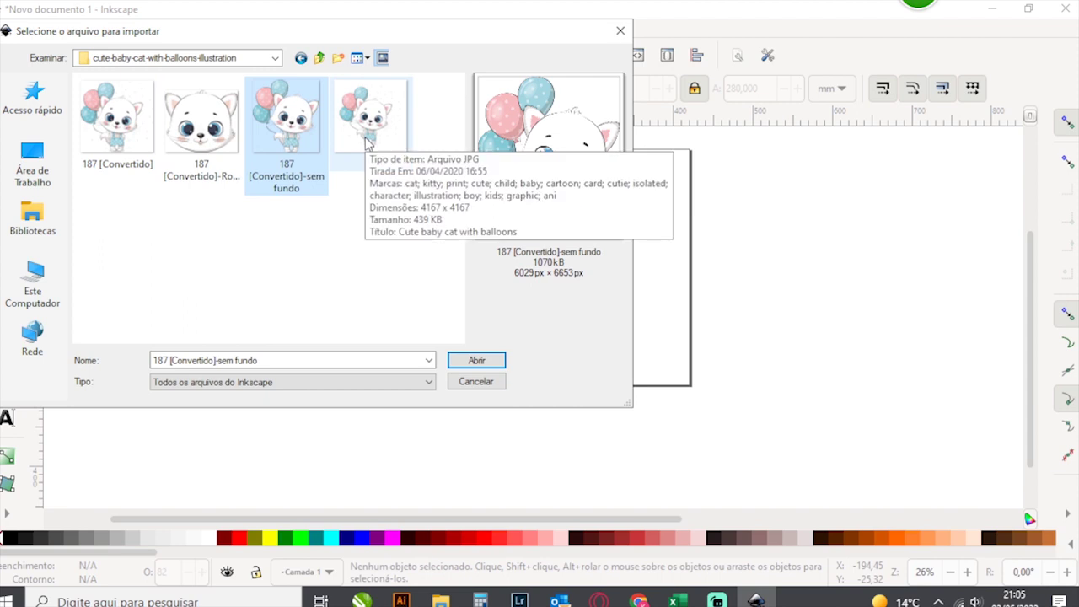
click(376, 118)
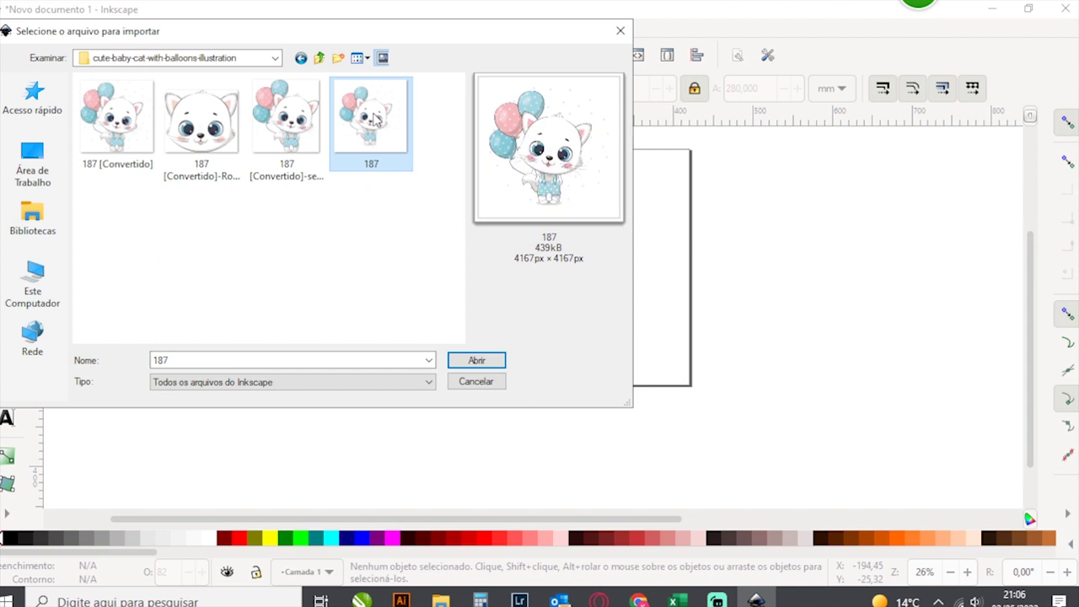
click(485, 362)
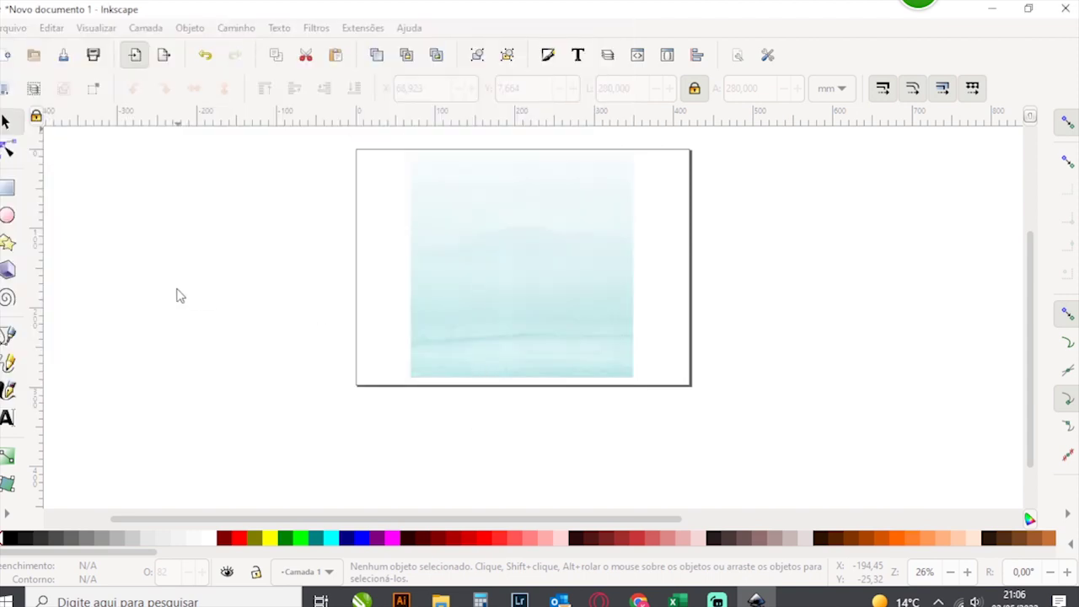
Set the cat image width to 300 mm and shift it down-right
double_click(630, 87)
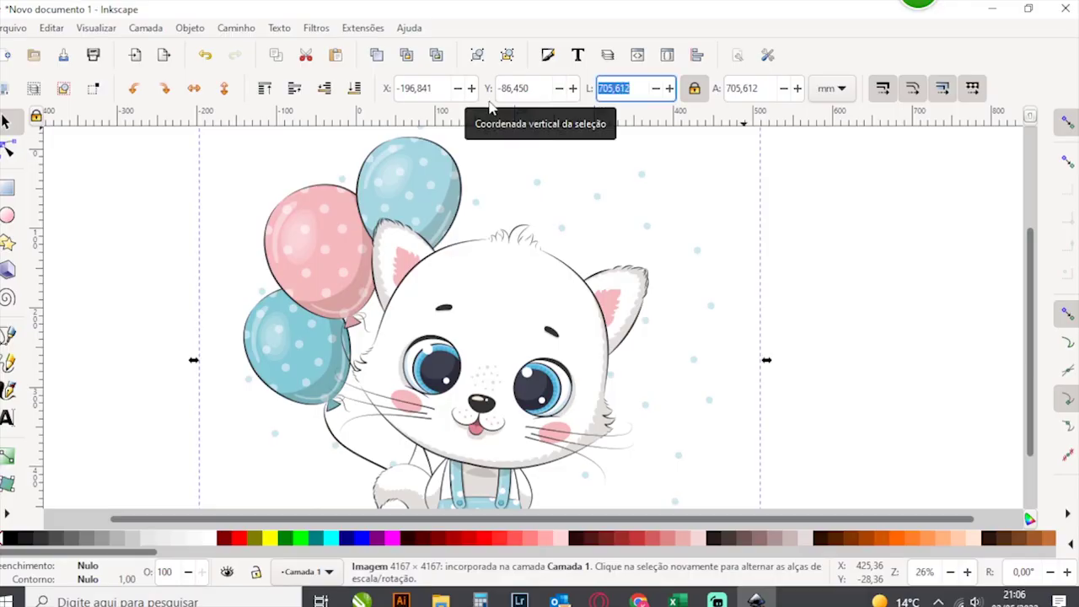
text(300)
key(Return)
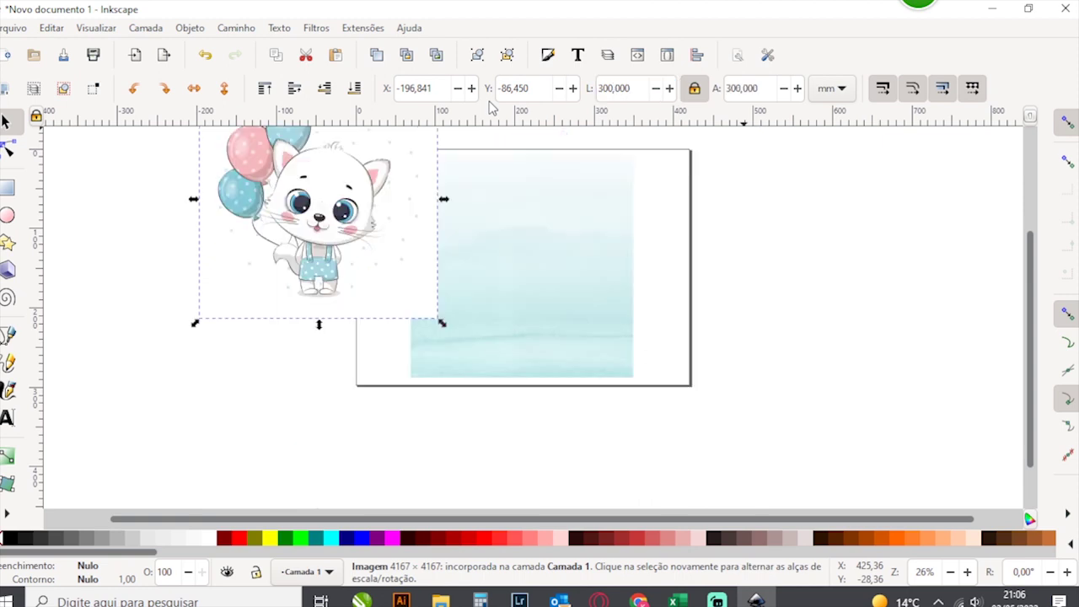
drag(306, 258, 252, 335)
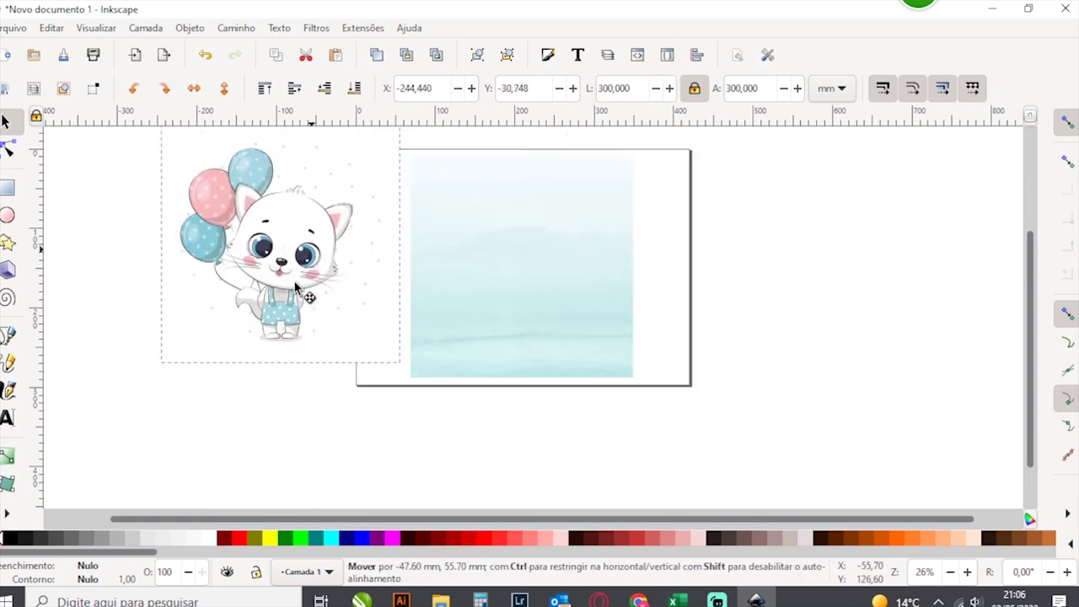
Resize the cat to 250 mm wide, move it onto the background, then delete it
triple_click(630, 86)
text(250)
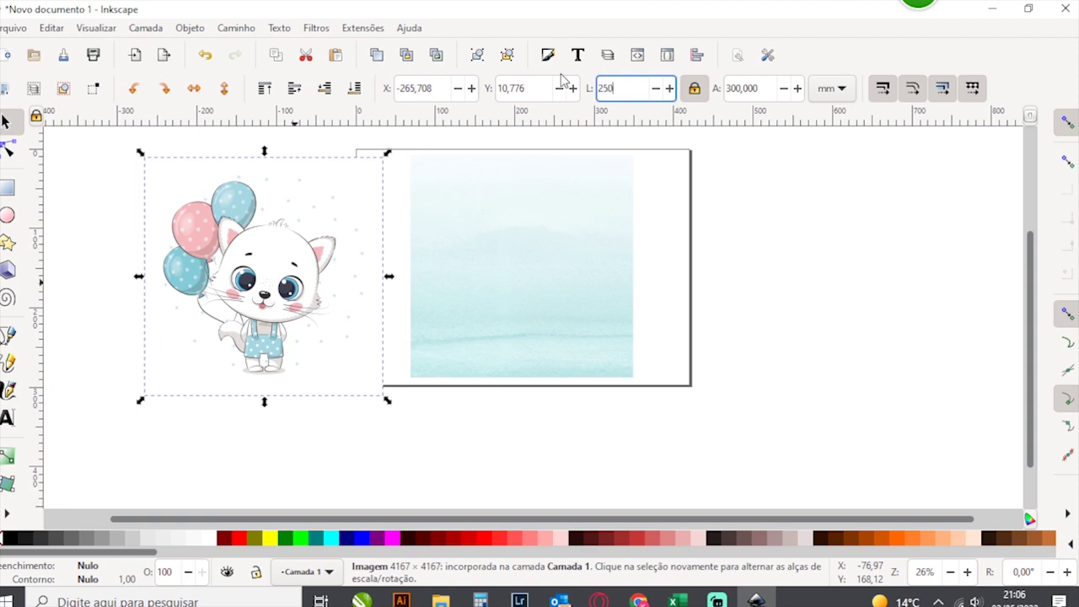
key(Return)
mouse_move(228, 261)
mouse_down()
mouse_move(387, 249)
mouse_move(512, 265)
mouse_move(498, 266)
mouse_move(495, 255)
mouse_move(507, 257)
mouse_up()
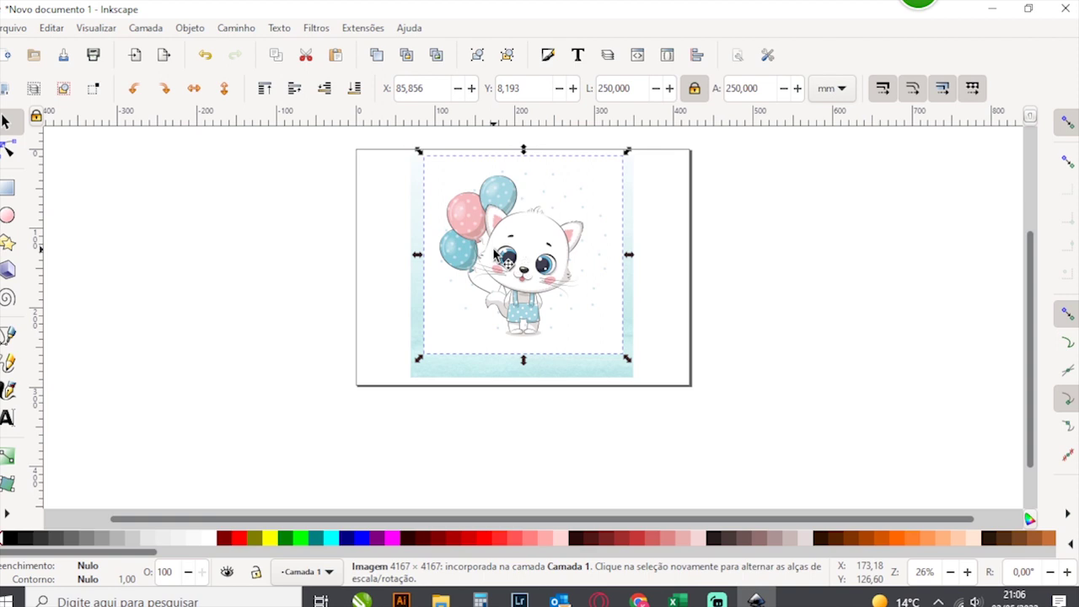
key(Down)
key(Down)
key(Down)
key(Down)
key(Down)
key(Down)
key(Down)
key(Down)
key(Down)
key(Down)
key(Down)
key(Down)
key(Down)
key(Down)
key(Down)
key(Down)
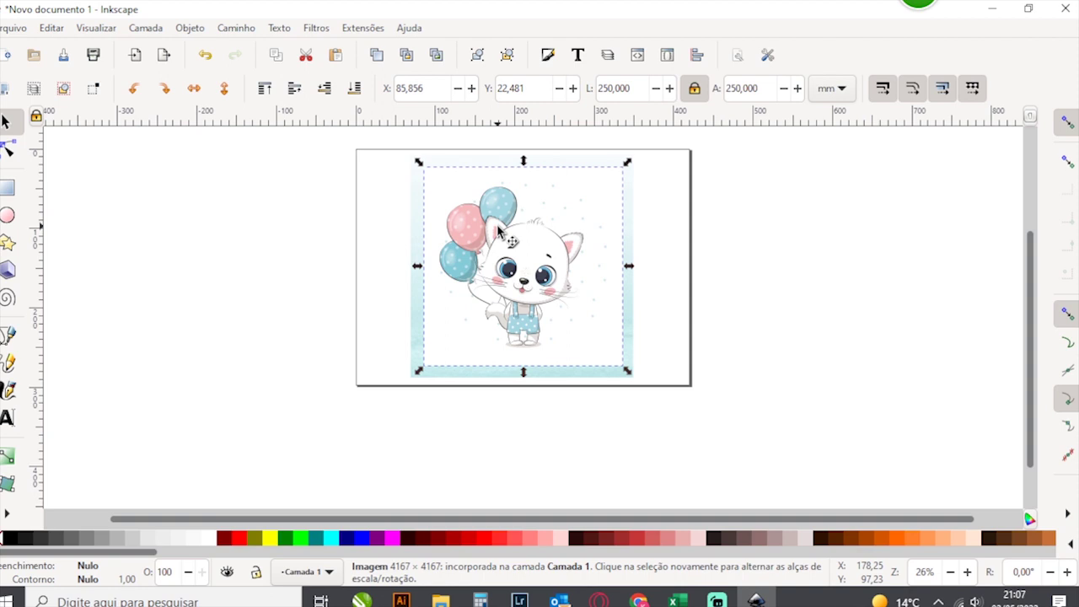
key(Delete)
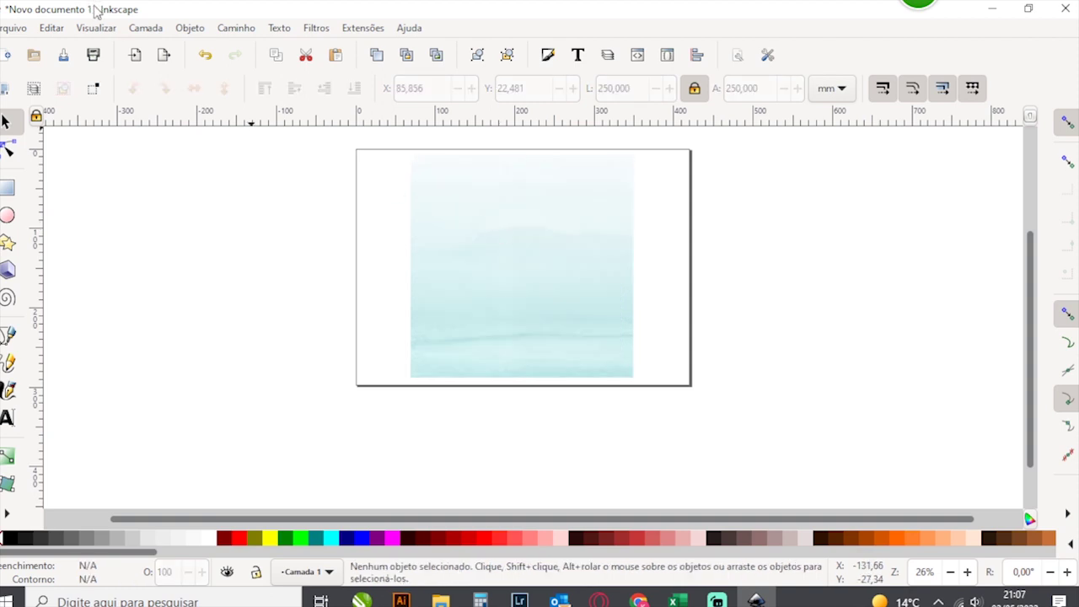
Import the 187 [Convertido] cat picture onto the card
click(135, 57)
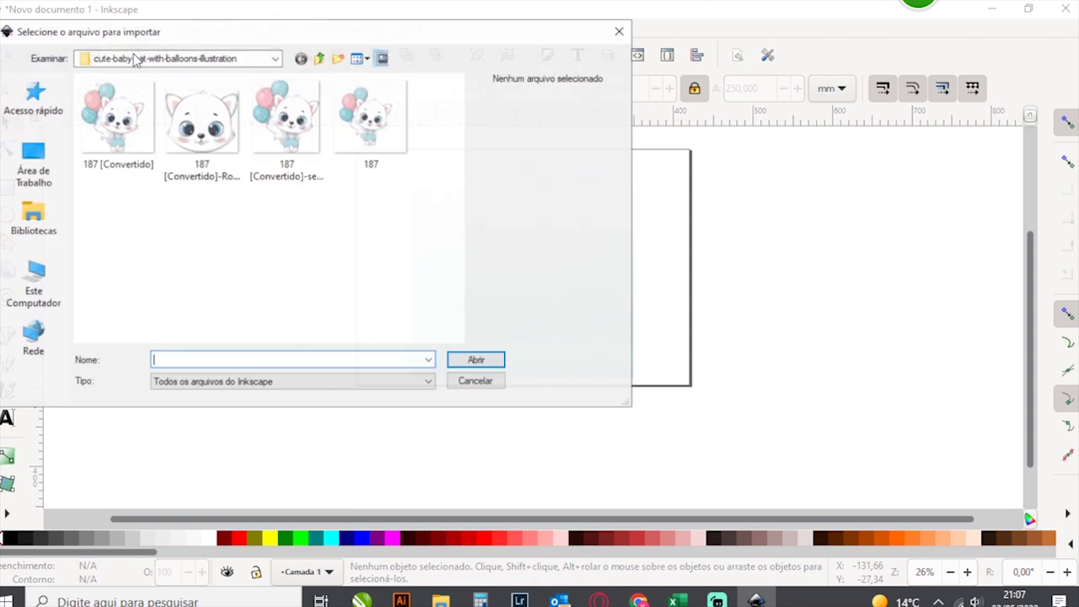
click(116, 124)
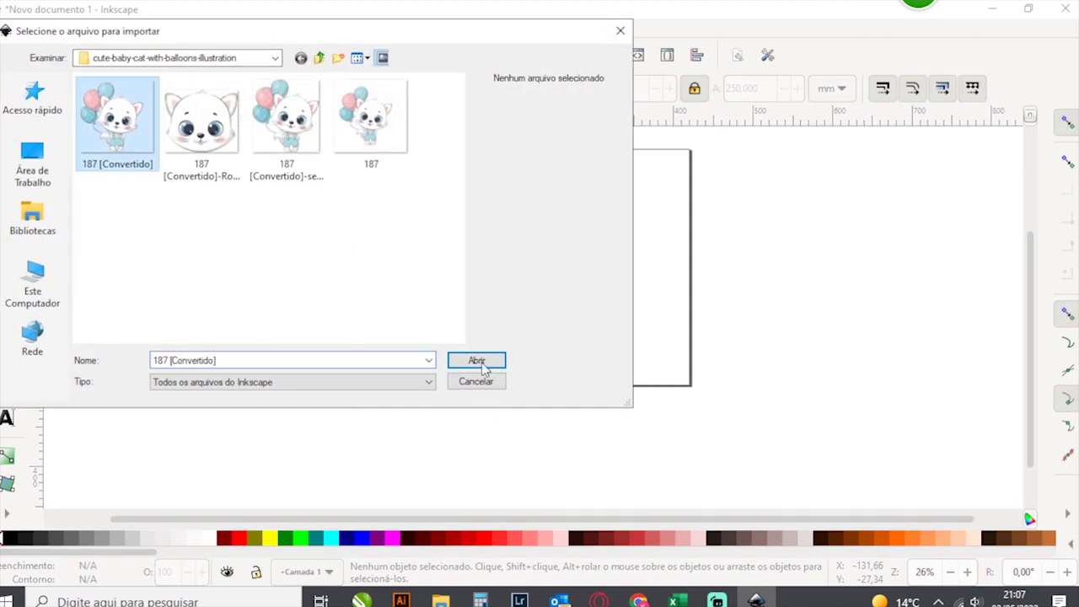
click(145, 107)
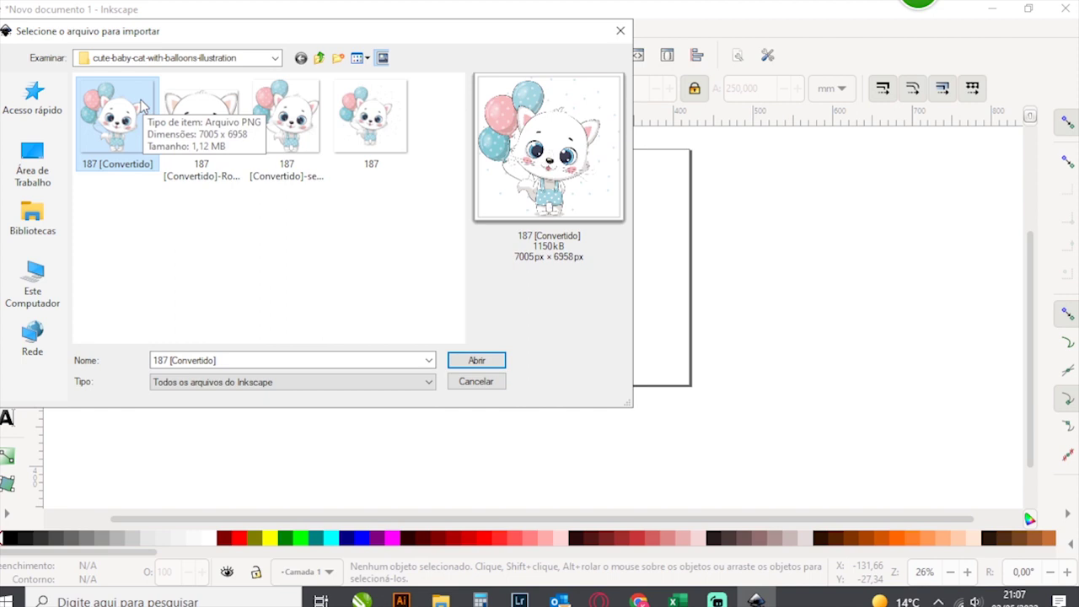
click(476, 360)
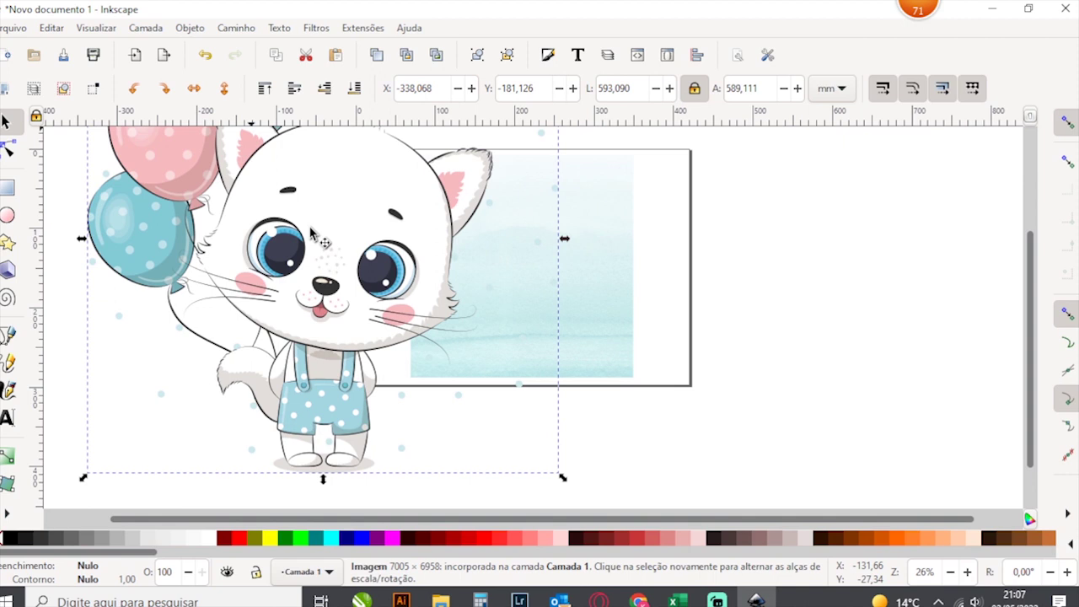
Set the cat picture's width to 250 mm and move it to the page centre
drag(639, 86, 578, 91)
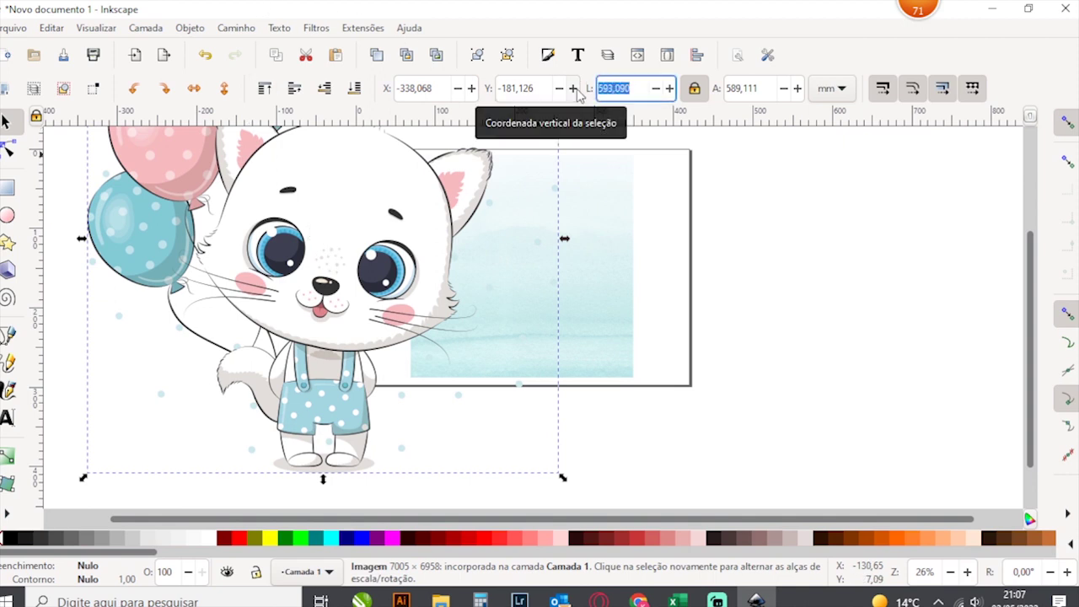
text(250)
key(Return)
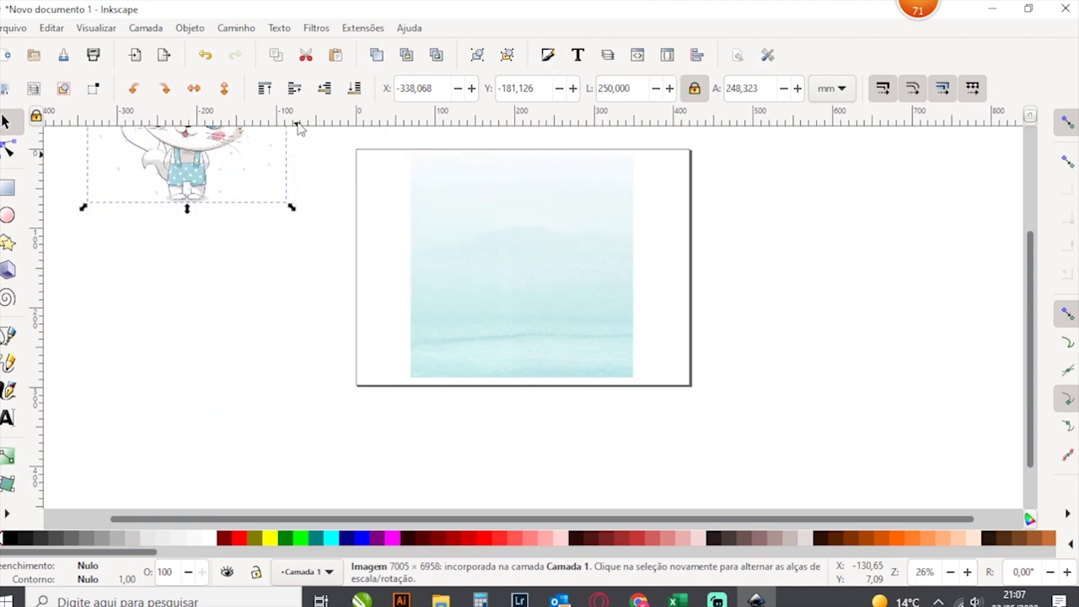
mouse_move(183, 159)
mouse_down()
mouse_move(531, 285)
mouse_move(522, 312)
mouse_up()
Narrow the cat picture to 230 mm wide and nudge it centred on the watercolour square
double_click(624, 87)
text(230)
key(Return)
key(Left)
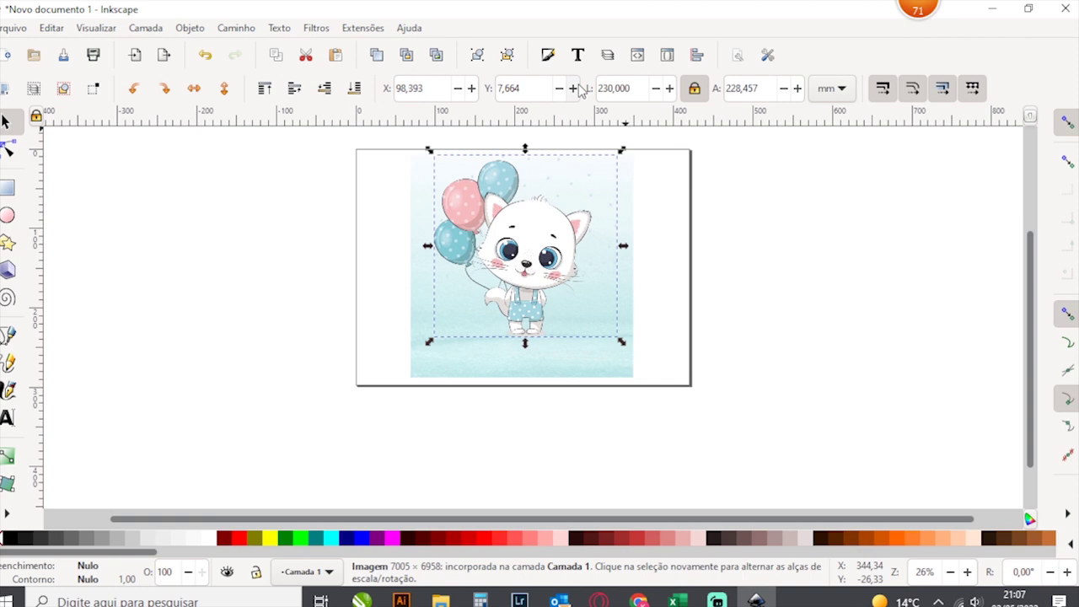
key(shift+Left)
key(Left)
key(Left)
key(Left)
key(Left)
key(Left)
key(Left)
key(Down)
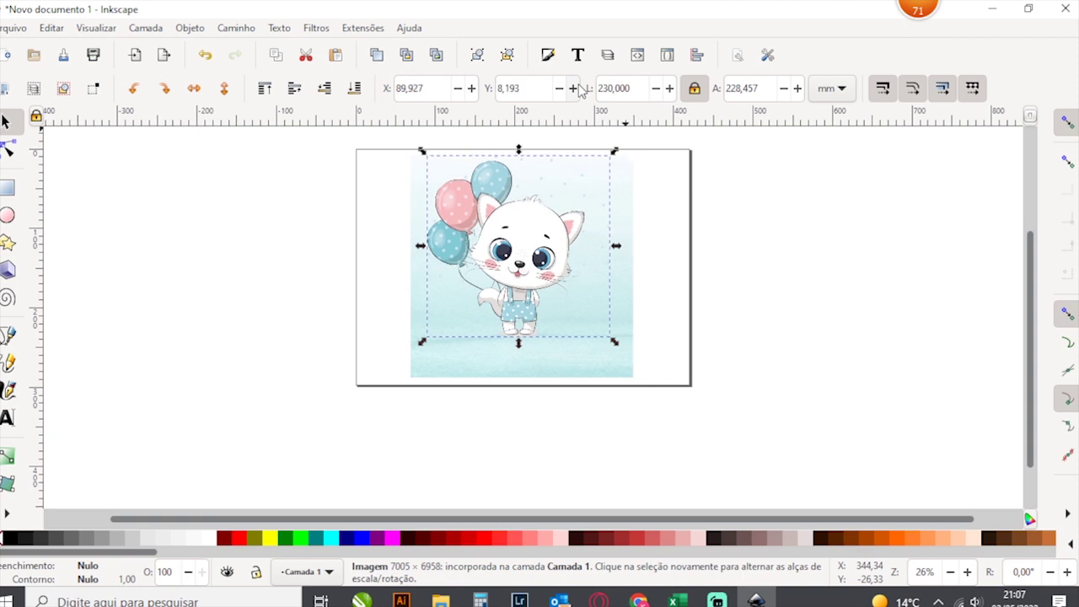
key(Down)
key(Down)
key(Down)
key(Down)
key(Down)
key(Down)
key(Down)
key(Down)
key(Down)
key(Down)
key(Down)
key(Down)
key(Down)
key(Down)
key(Down)
key(Down)
key(Down)
key(Down)
key(Down)
key(Down)
key(Down)
key(Down)
key(Down)
key(Down)
key(Down)
key(Down)
key(Down)
key(Down)
key(Down)
key(Down)
key(Down)
key(Down)
key(Down)
key(Down)
key(Down)
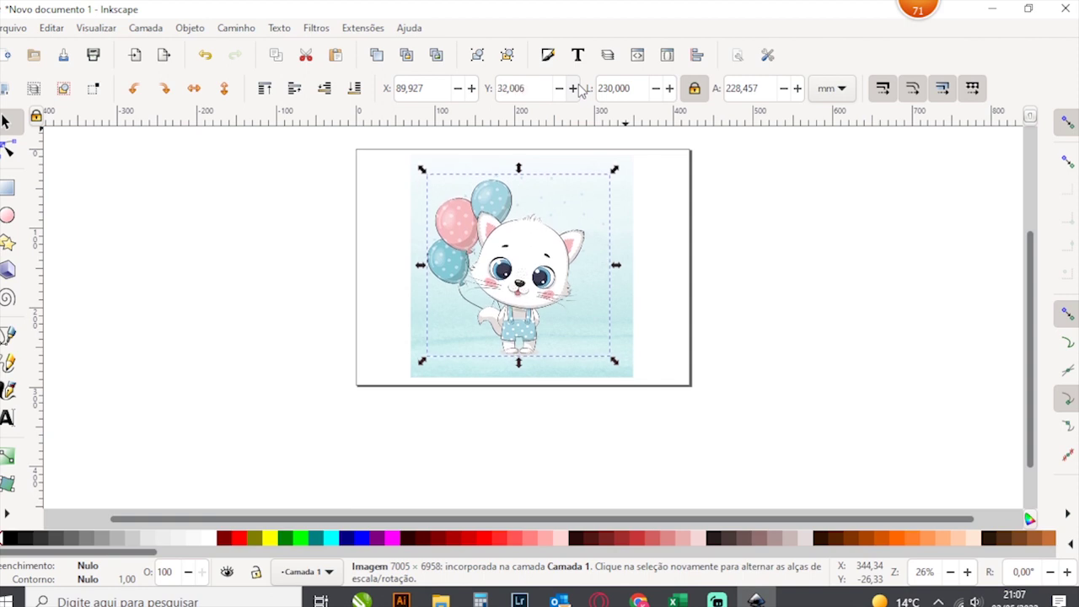
click(896, 294)
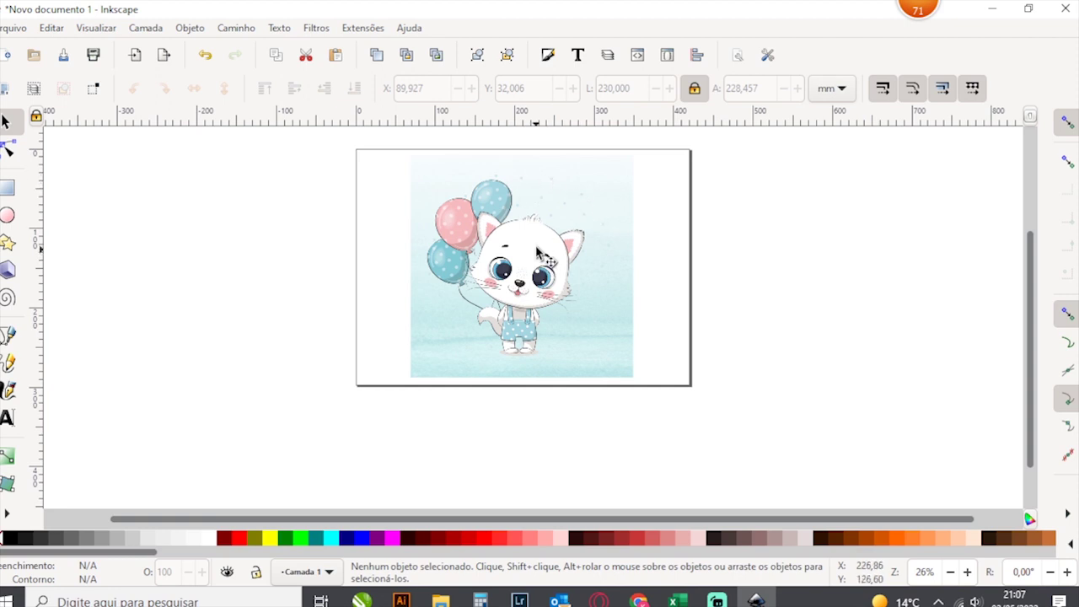
Fade the watercolour background to fill alpha 46 and about 64% opacity
click(598, 185)
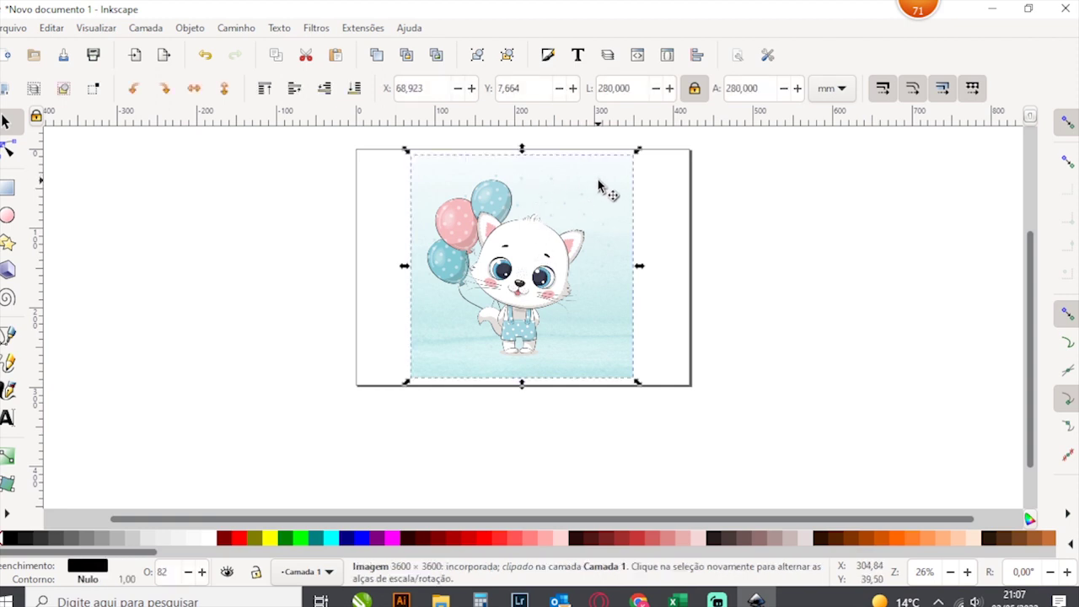
click(199, 31)
click(210, 69)
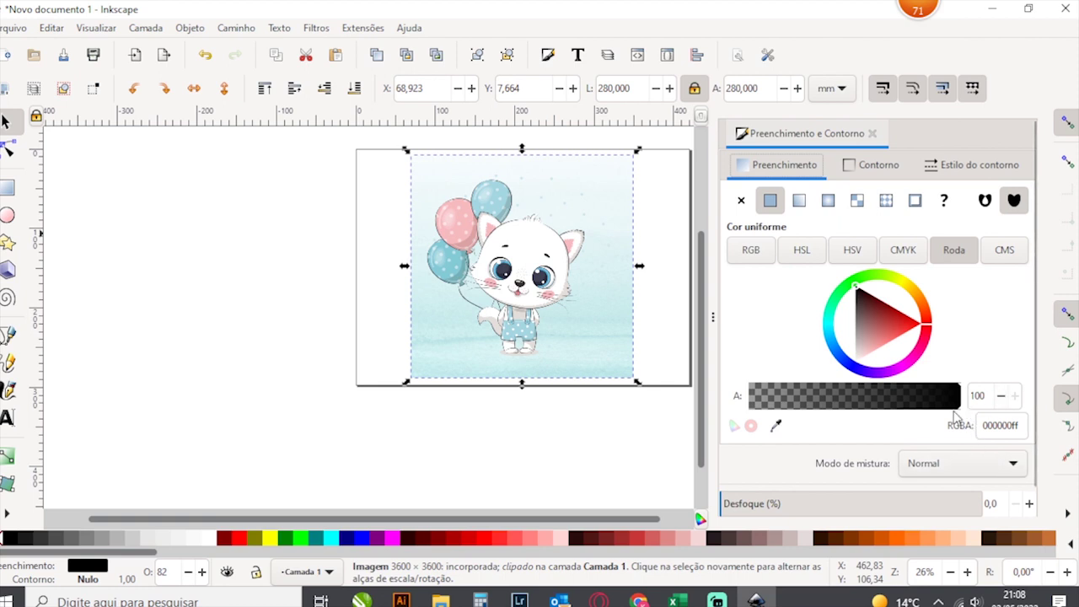
drag(921, 416, 855, 408)
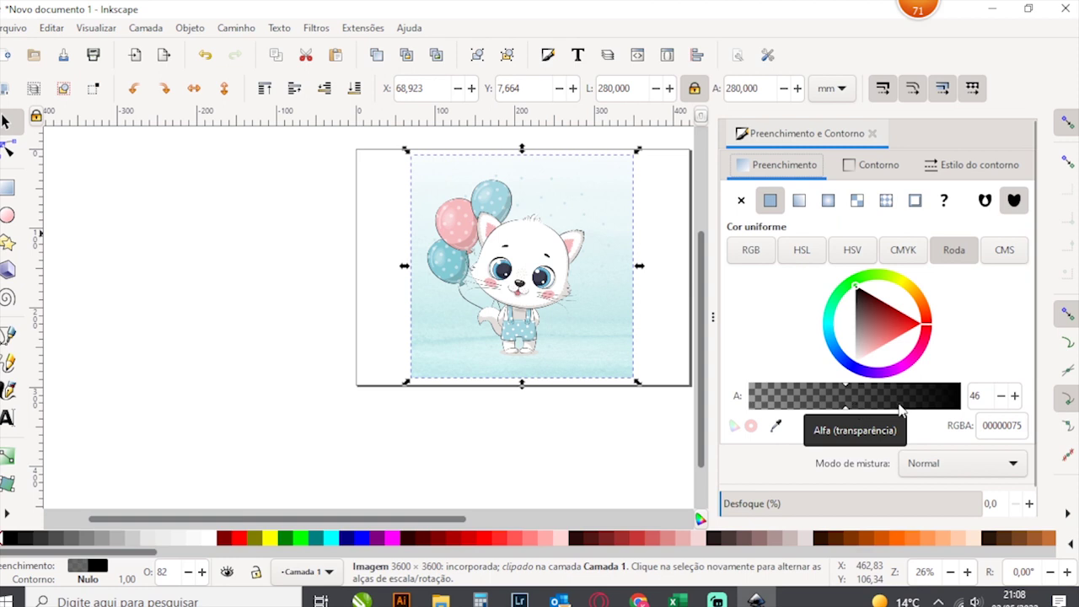
scroll(859, 440, down, 1)
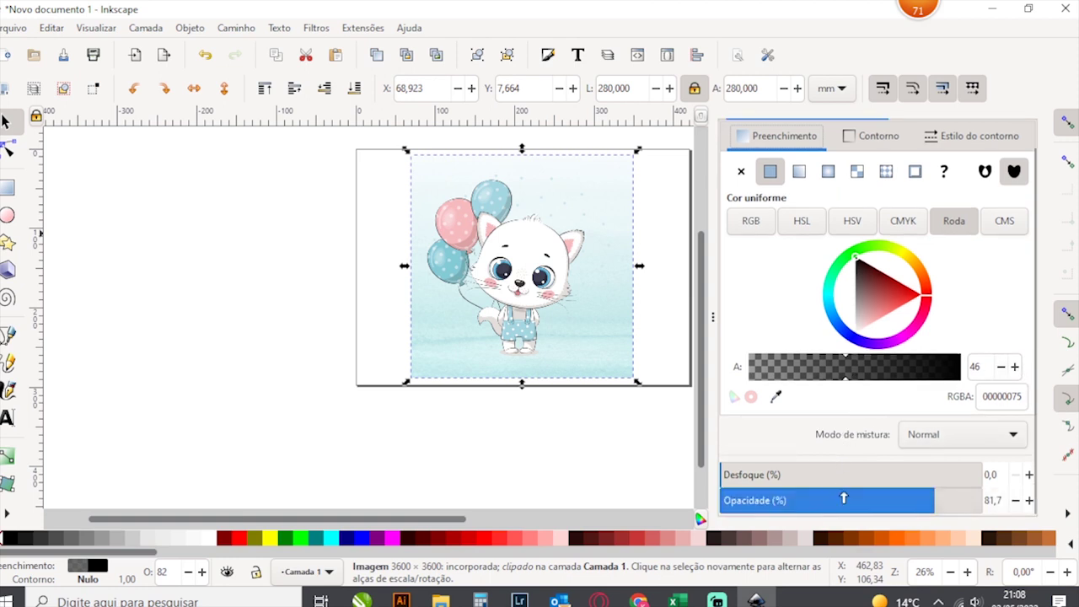
drag(933, 501, 889, 500)
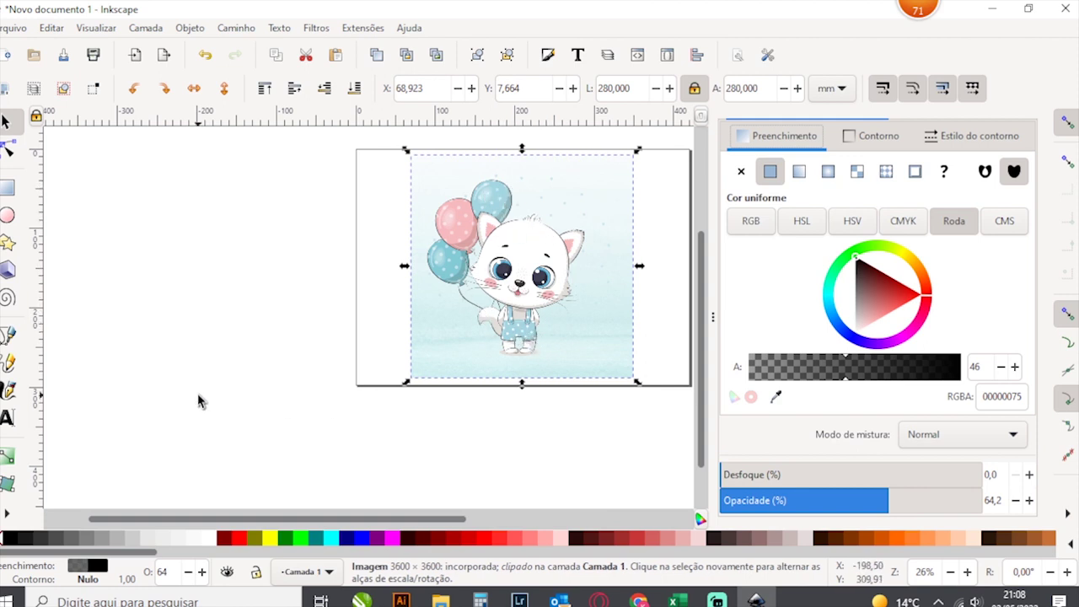
scroll(825, 205, up, 1)
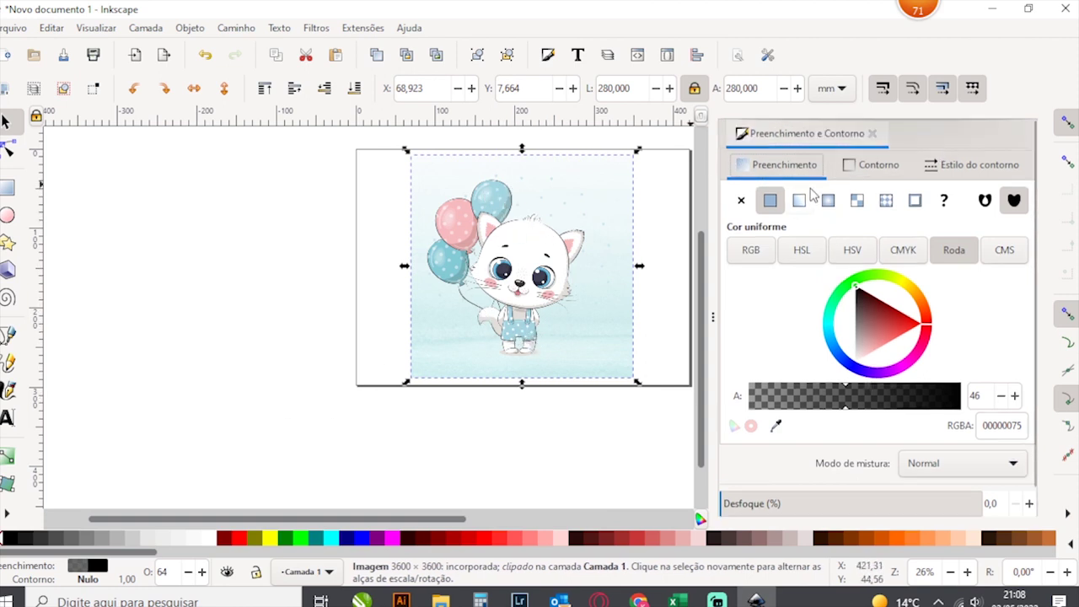
click(872, 134)
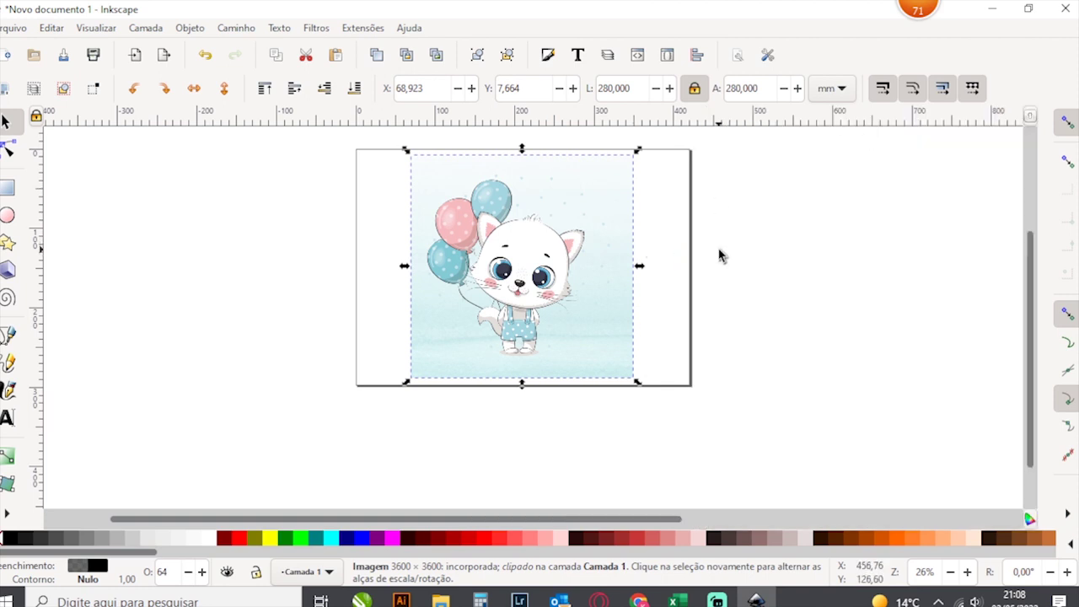
Nudge the cat picture slightly right, to X 94,689 mm
alt+click(577, 260)
key(Right)
key(shift+Right)
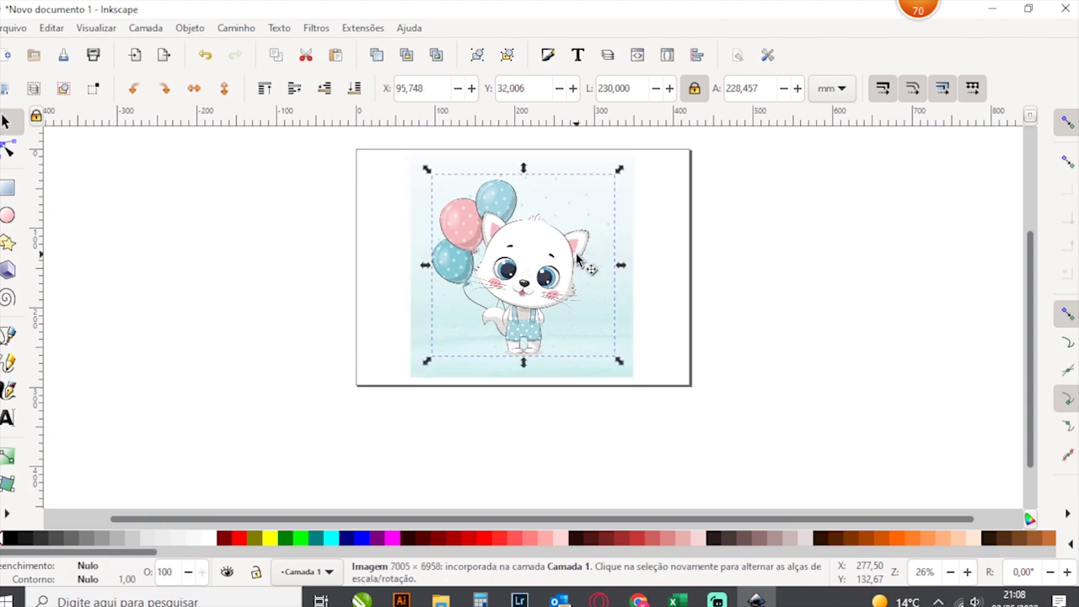
key(Left)
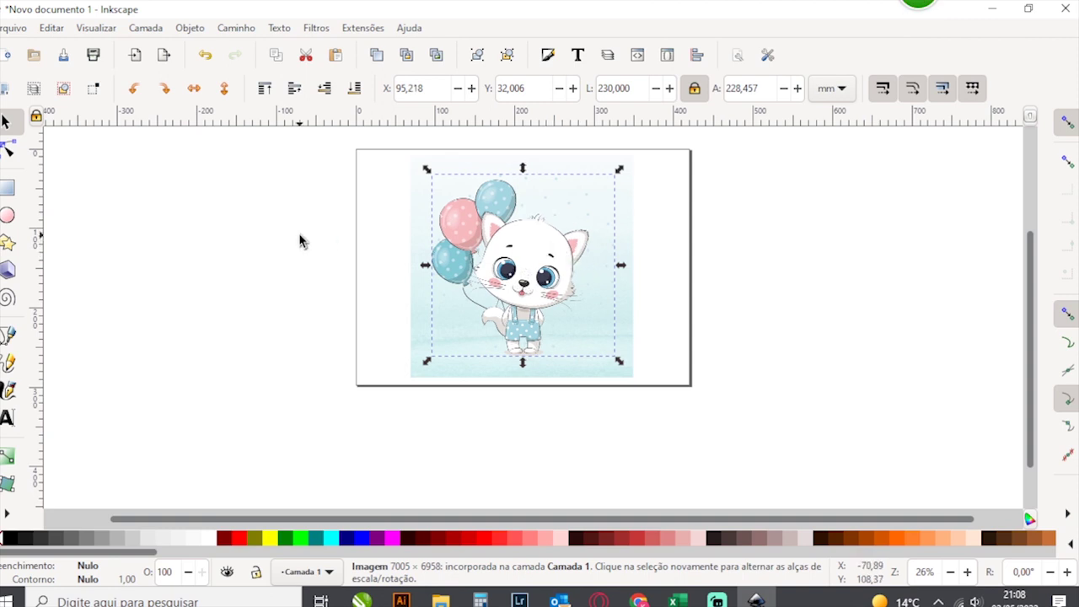
key(Left)
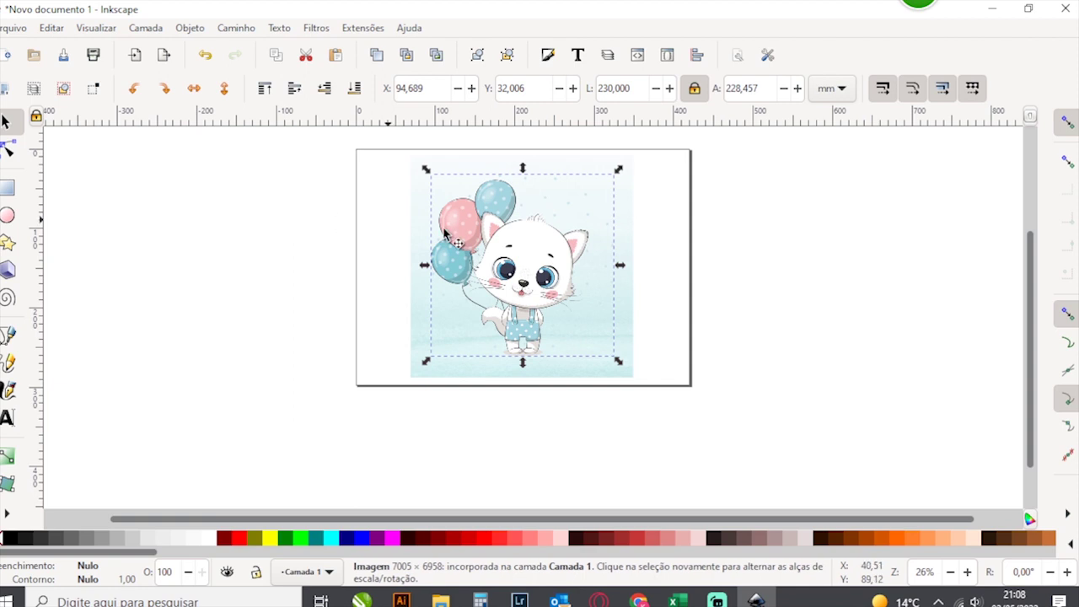
click(655, 272)
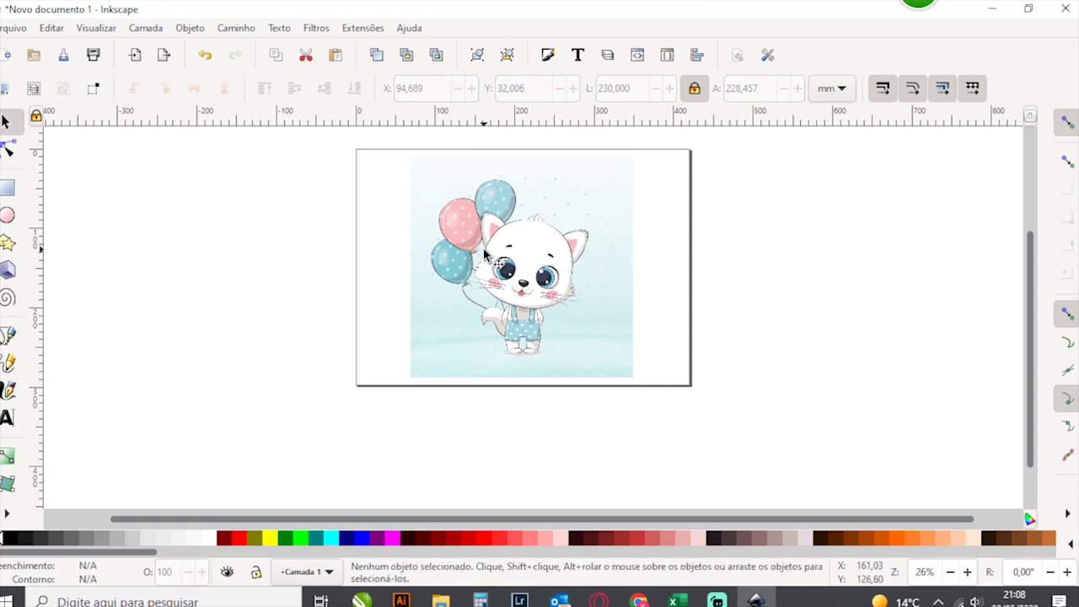
Import the 19-Passarinho Rosa pink bird from the IMAGENS-FREEPIK 001-Extras folder
click(135, 55)
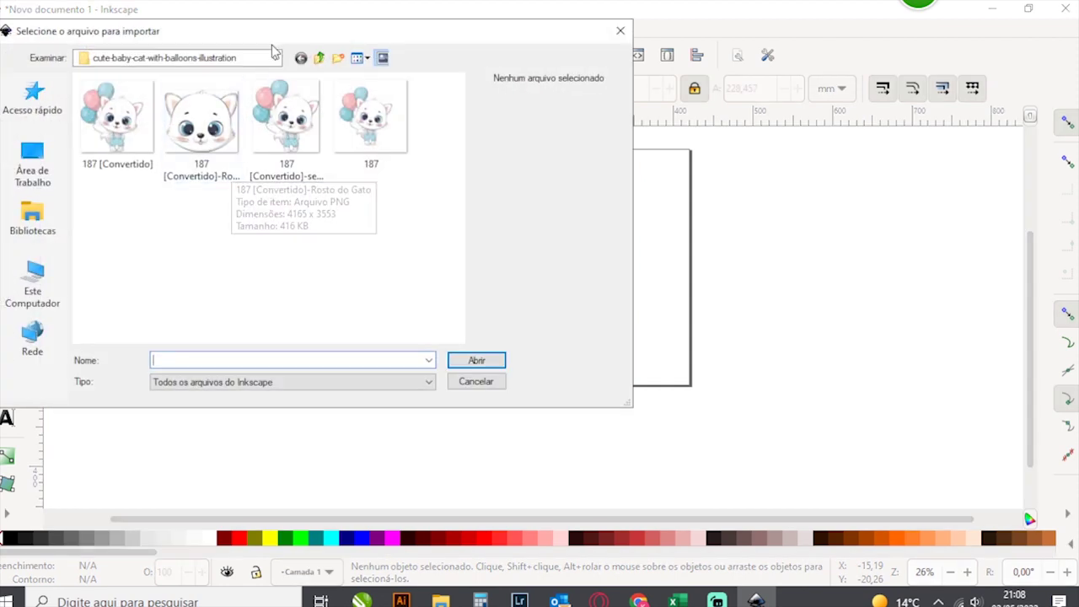
click(275, 58)
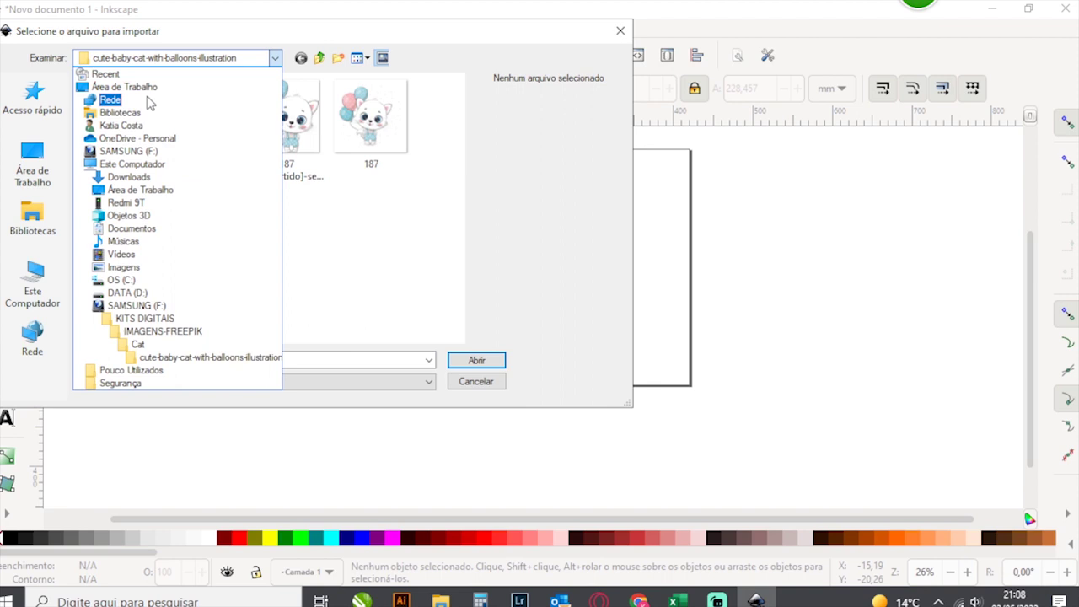
click(151, 331)
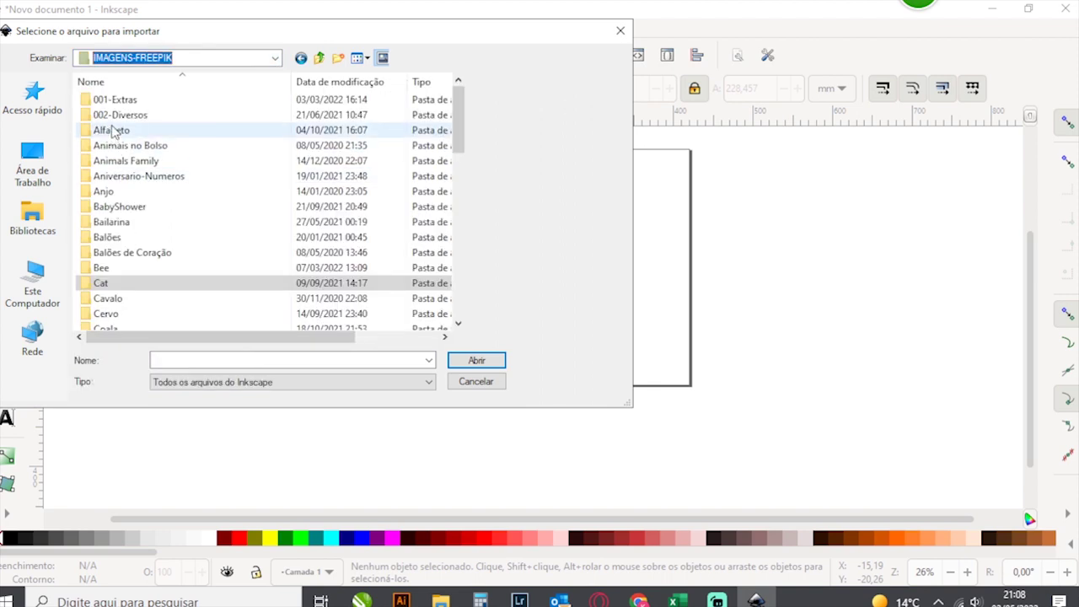
double_click(109, 101)
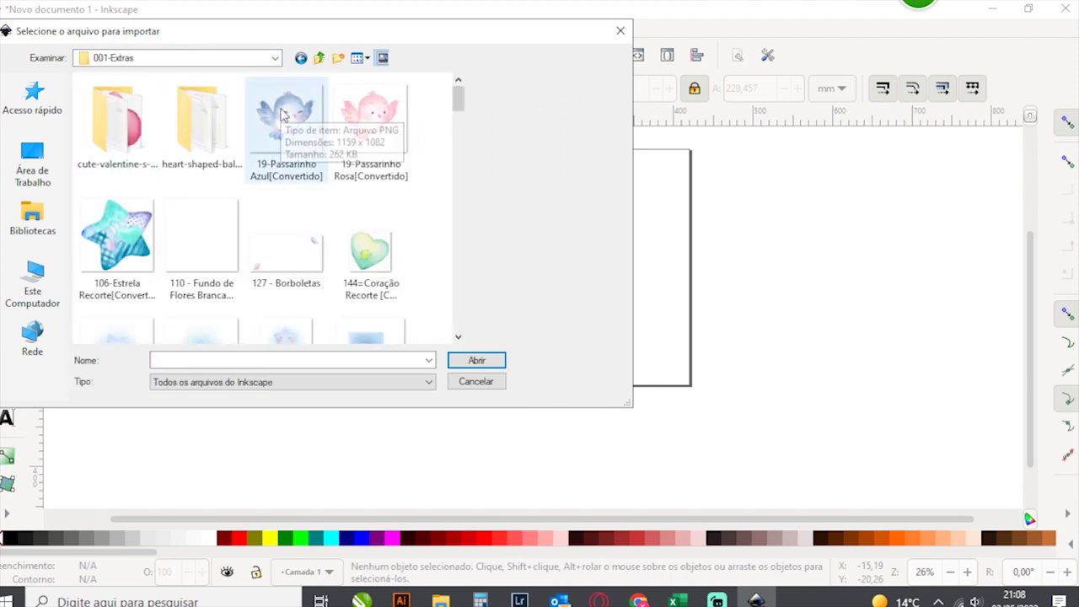
click(371, 116)
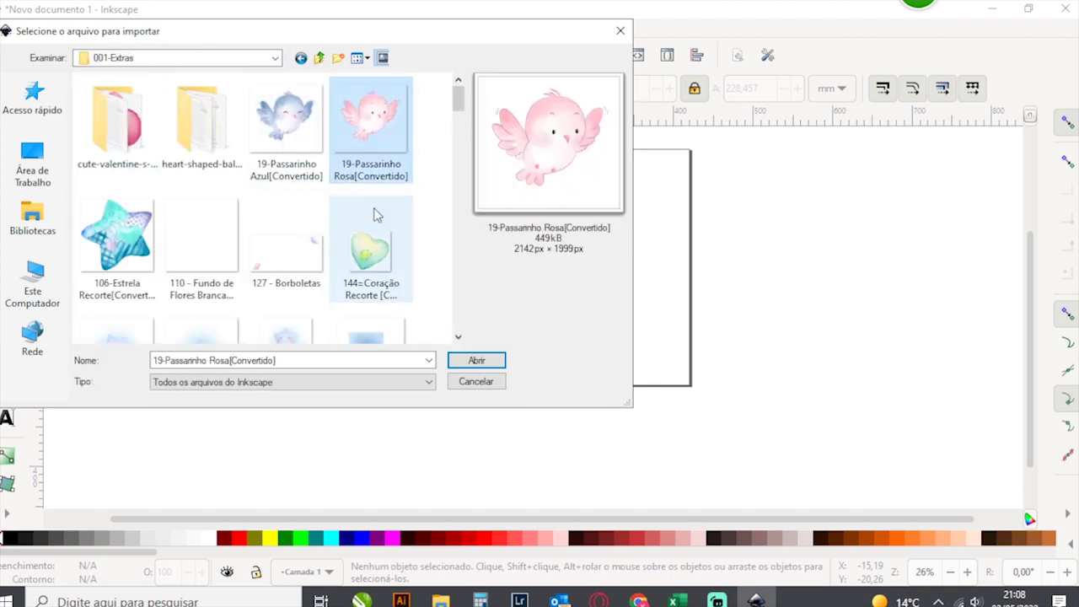
click(474, 360)
Shrink the bird to 30 mm wide and move it beside the page
triple_click(636, 88)
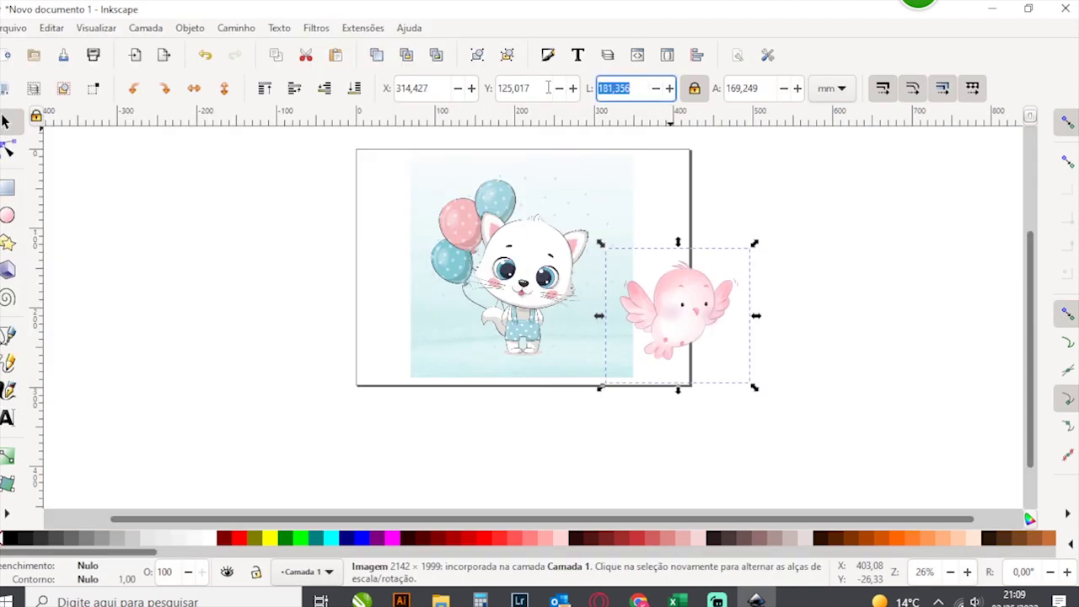
text(30)
key(Return)
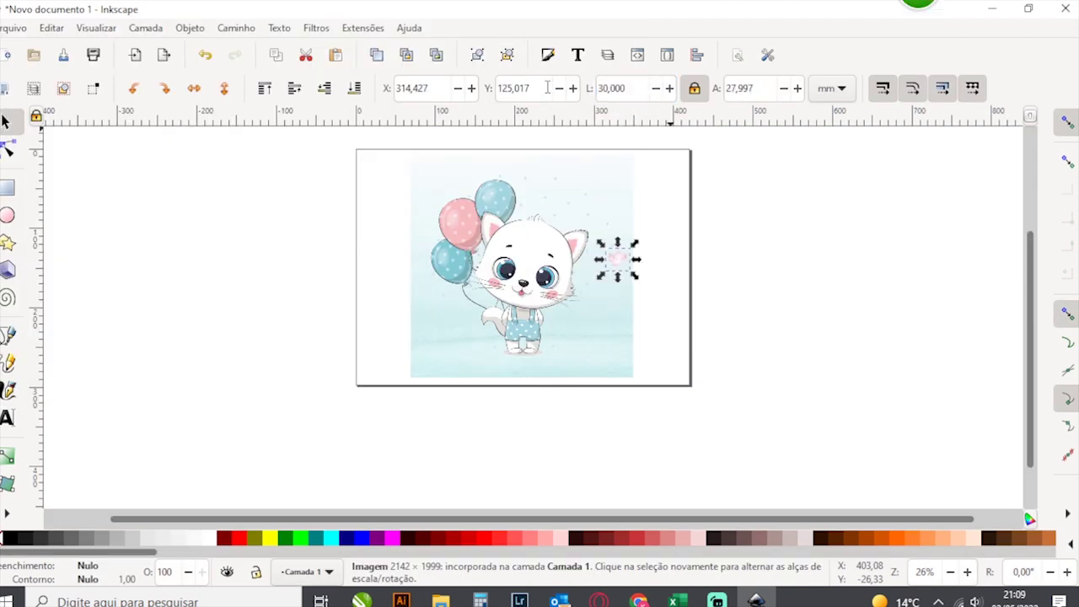
drag(601, 265, 247, 292)
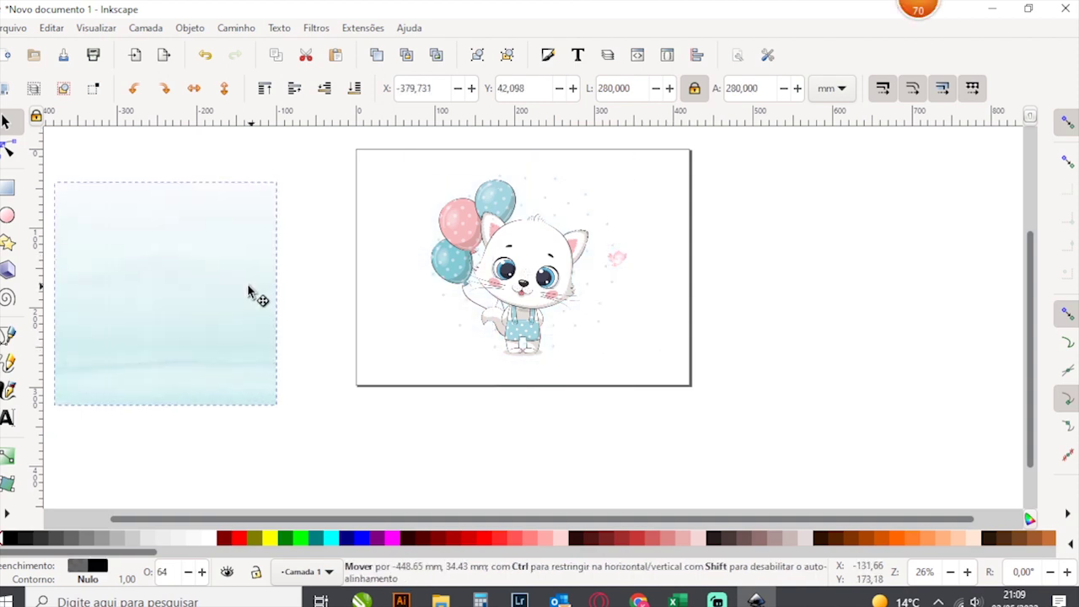
click(205, 56)
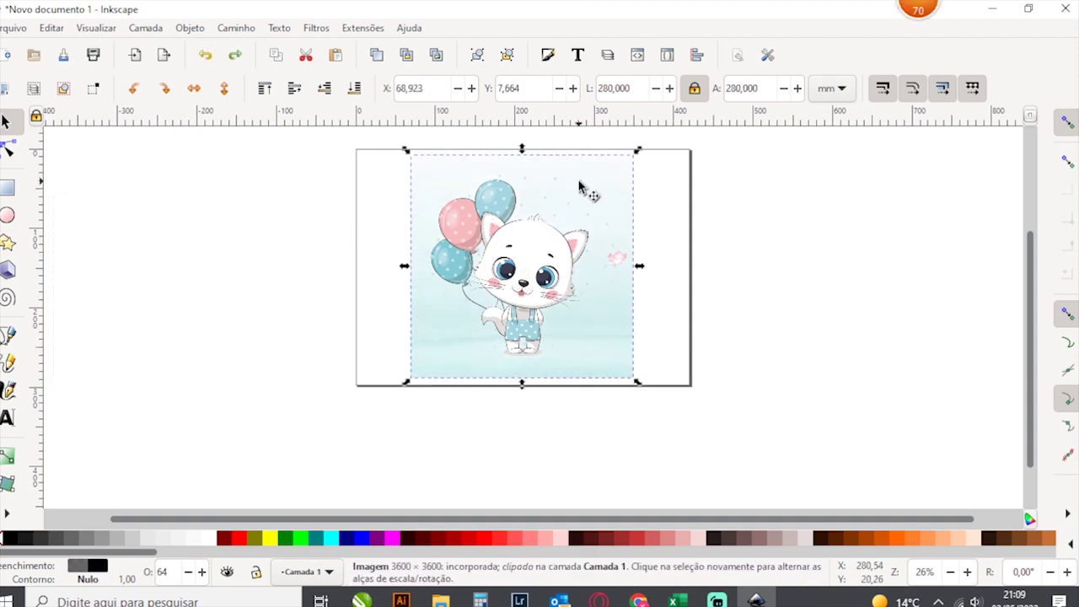
click(644, 264)
drag(617, 264, 740, 249)
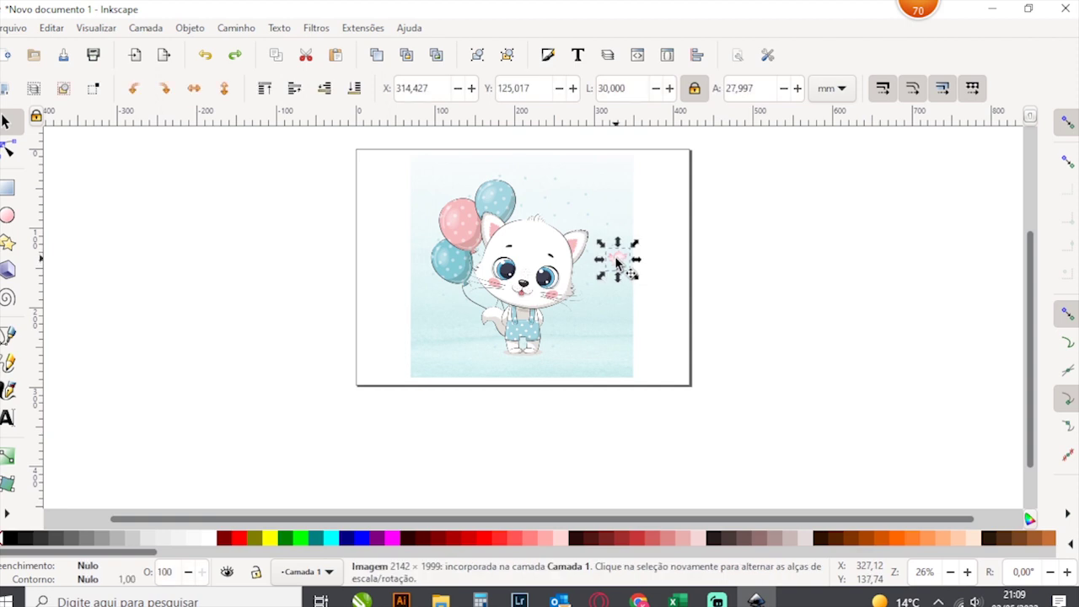
Set the bird to 40 mm wide, flip it horizontally, and place it beside the cat's cheek
click(631, 88)
text(40)
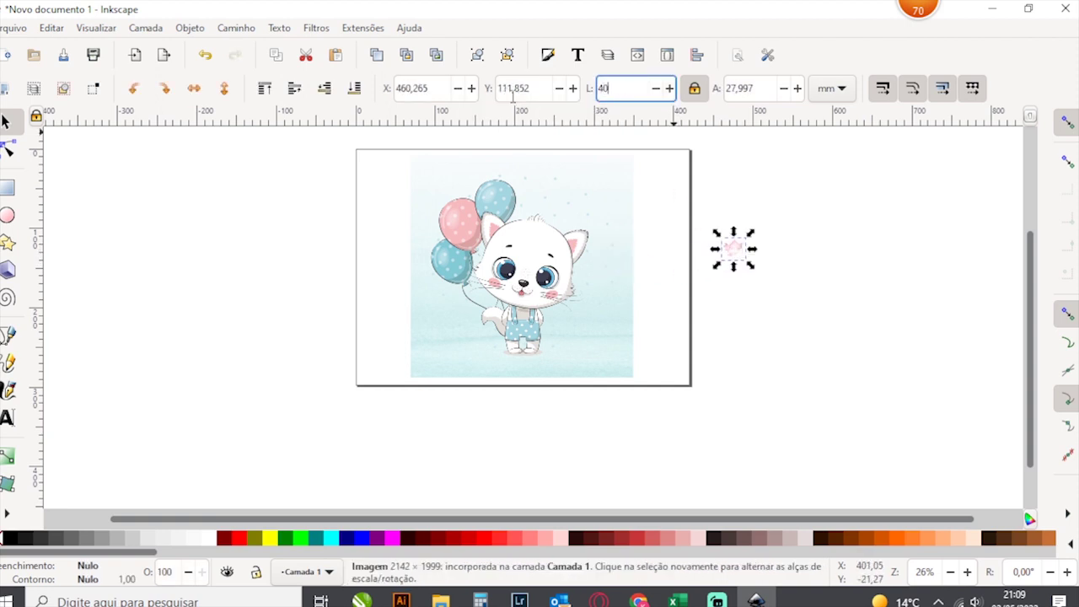
key(Return)
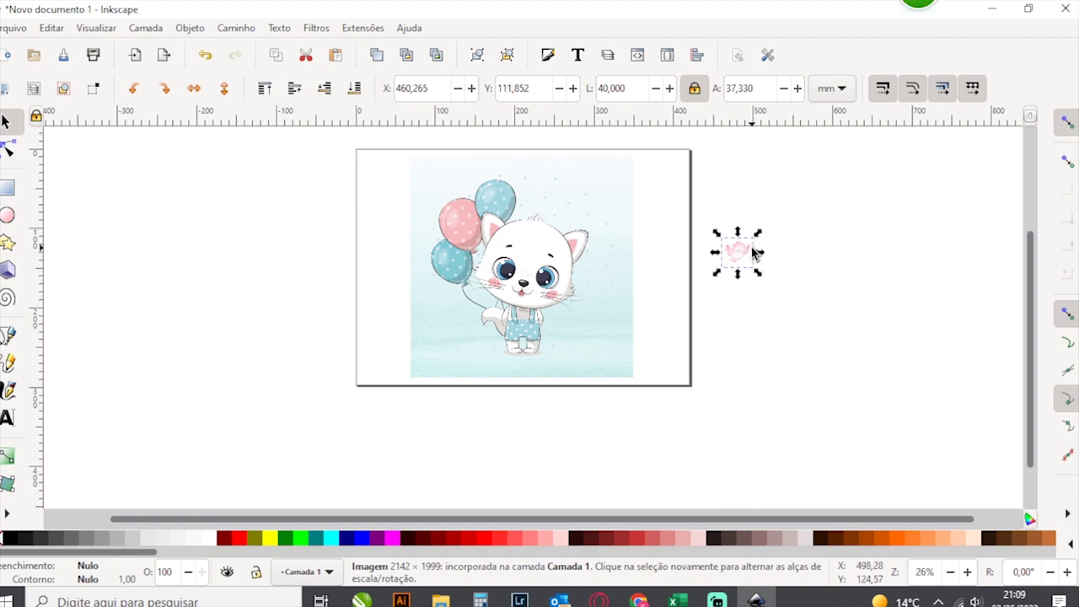
drag(743, 257, 741, 264)
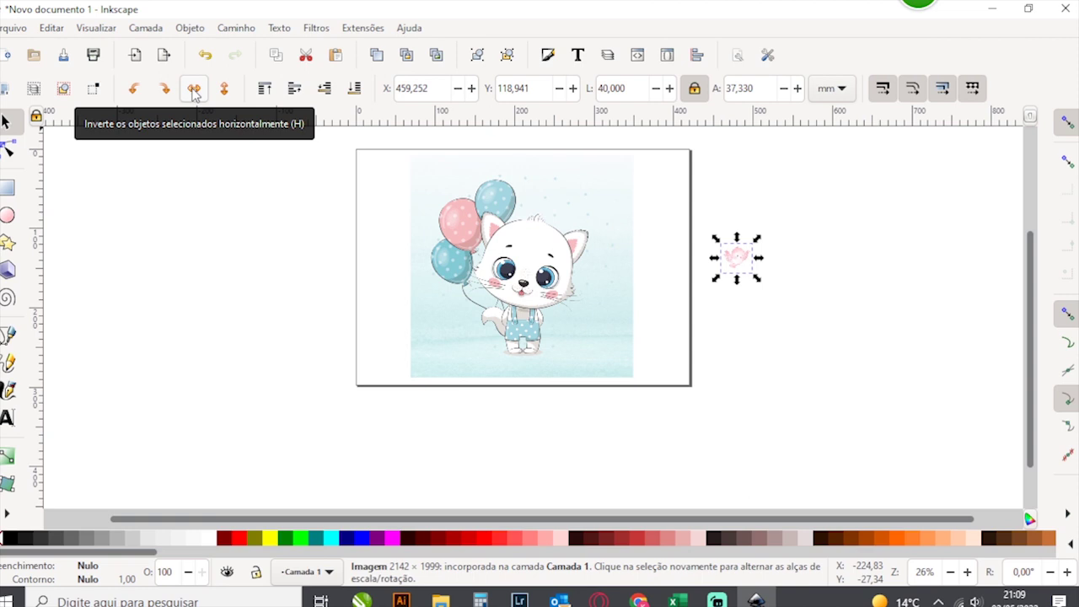
click(196, 88)
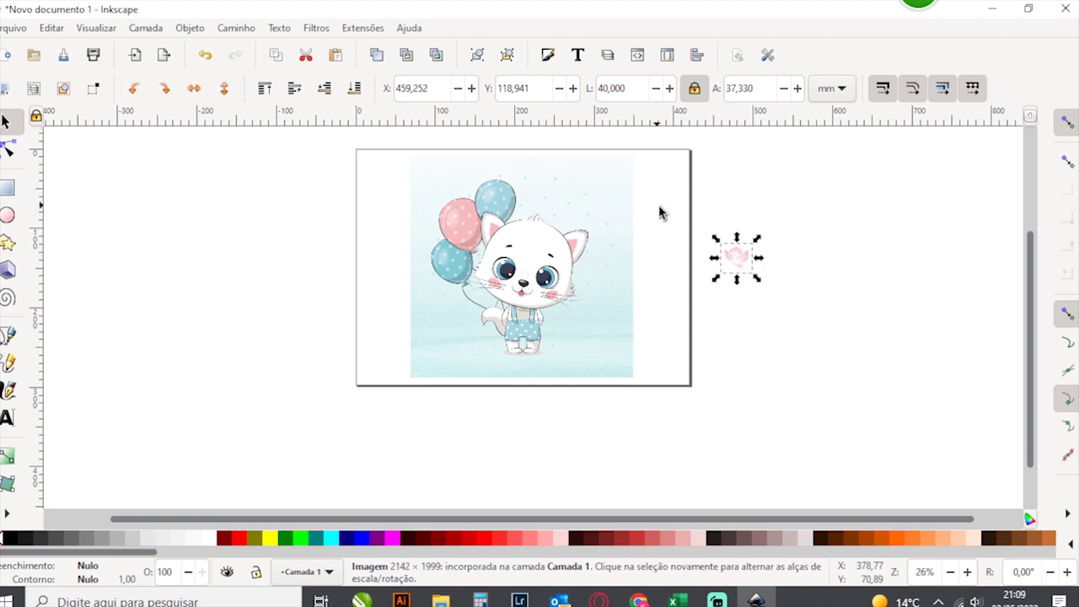
mouse_move(747, 268)
mouse_down()
mouse_move(625, 298)
mouse_move(593, 291)
mouse_up()
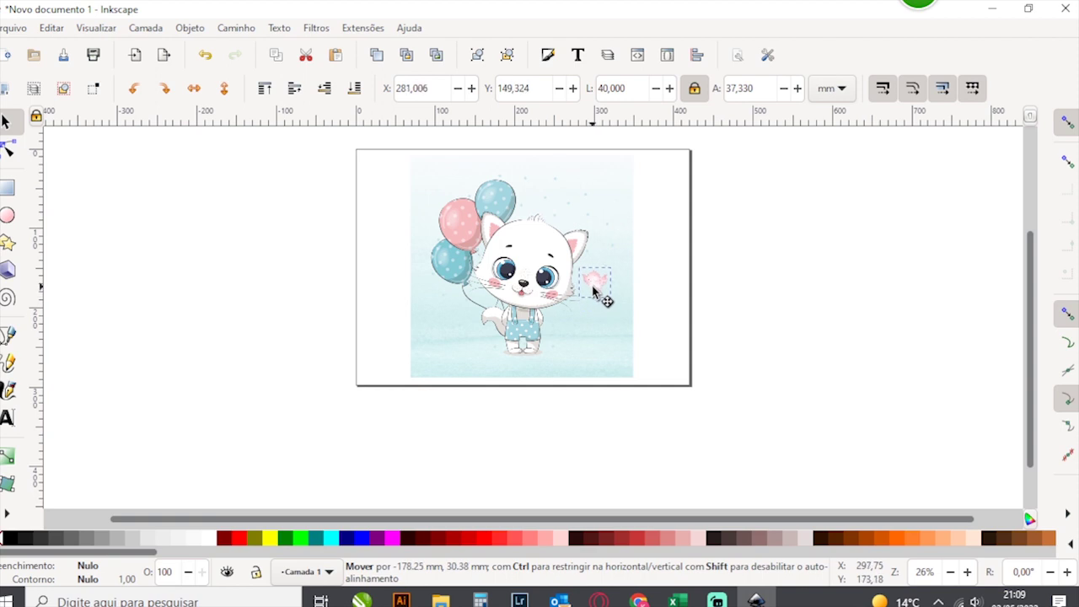
click(750, 338)
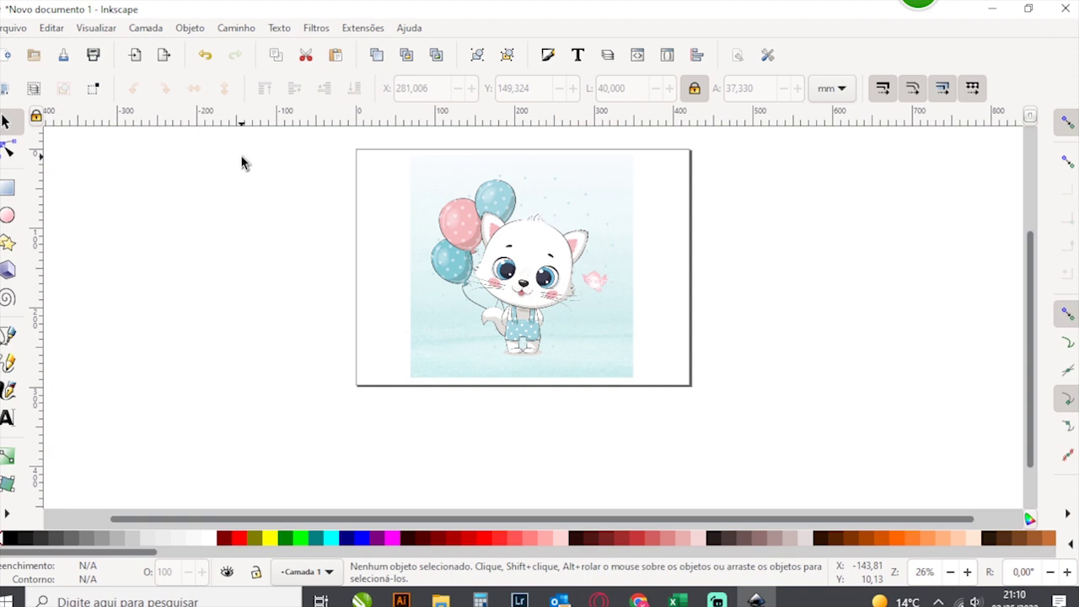
Add the text 'João' beside the page and scale it to about 95 mm wide
click(7, 417)
click(181, 303)
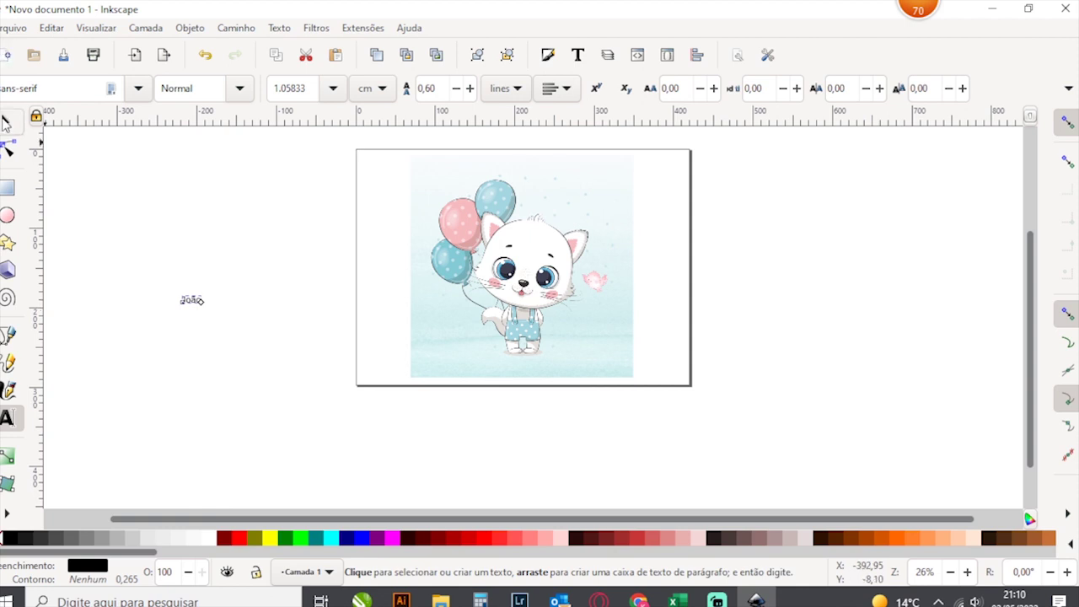
click(6, 122)
mouse_move(207, 312)
mouse_down()
mouse_move(262, 359)
mouse_move(244, 329)
mouse_move(588, 203)
mouse_up()
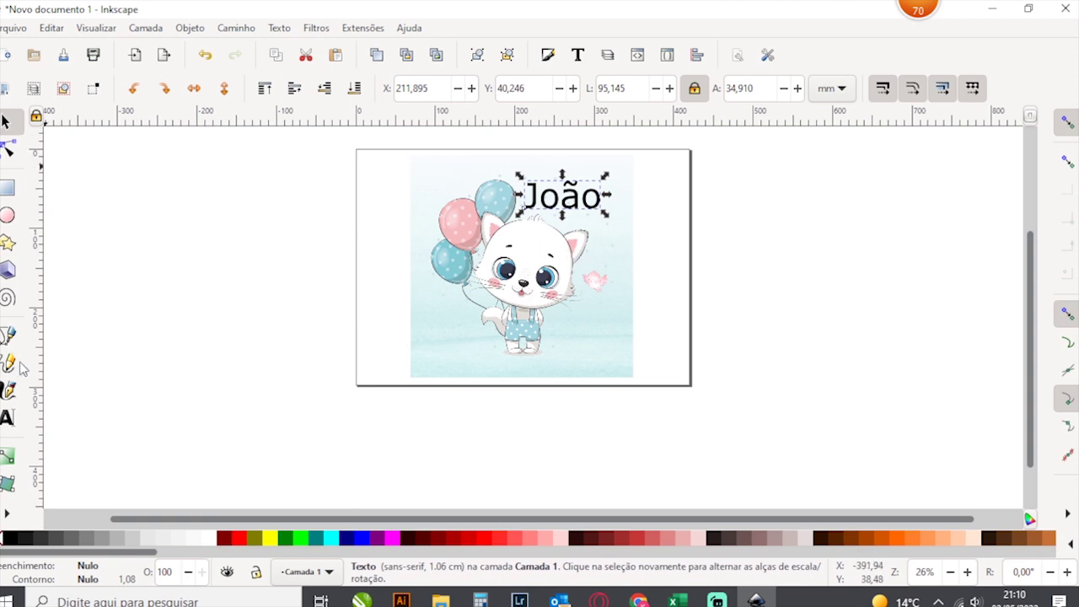
Set the João text's font family to Cookie
click(6, 417)
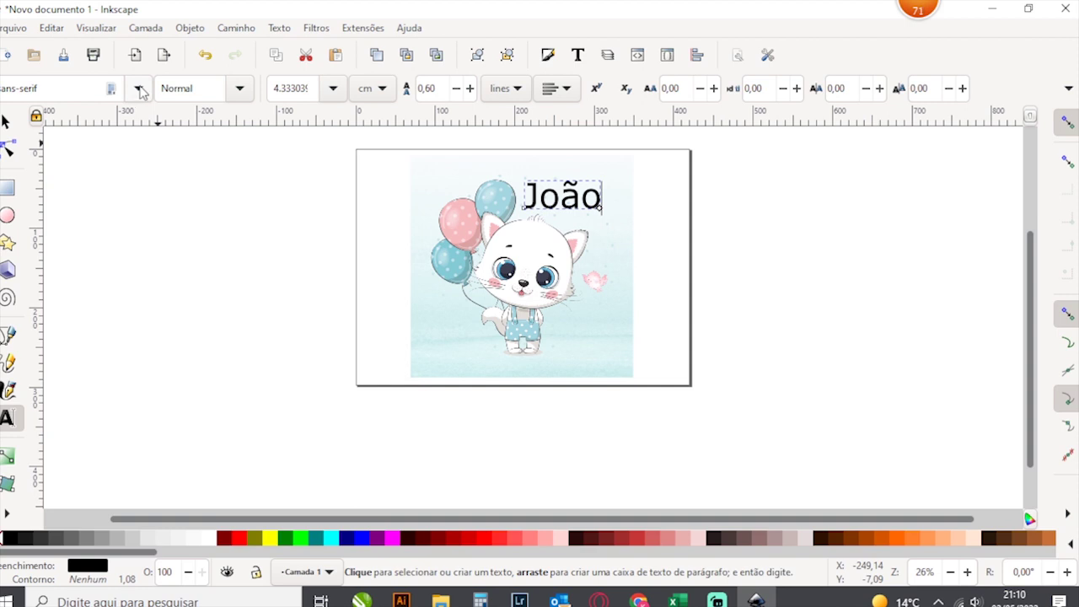
click(139, 89)
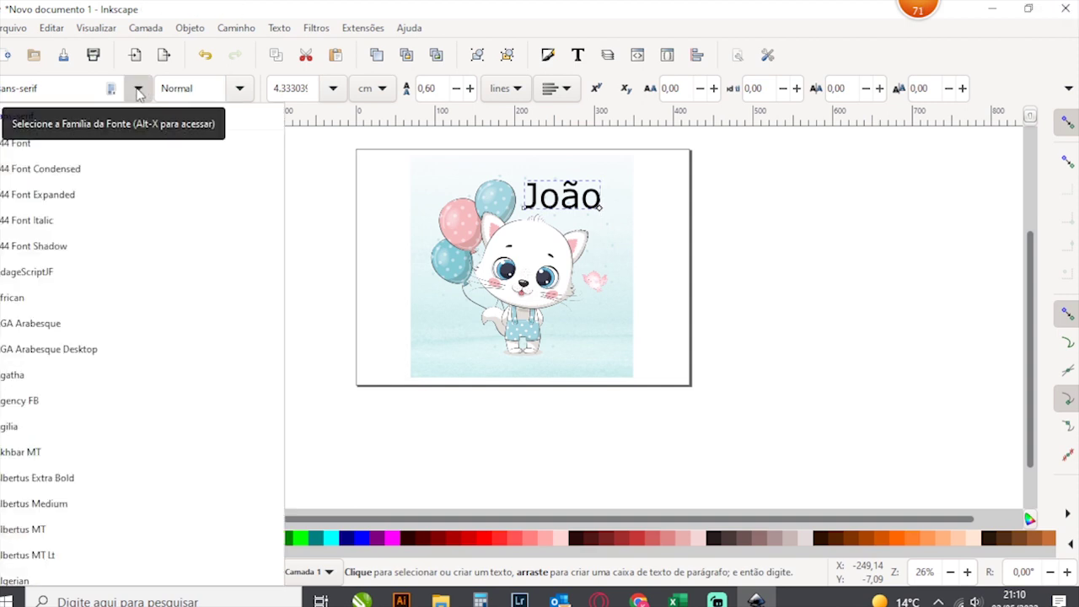
scroll(49, 401, down, 4)
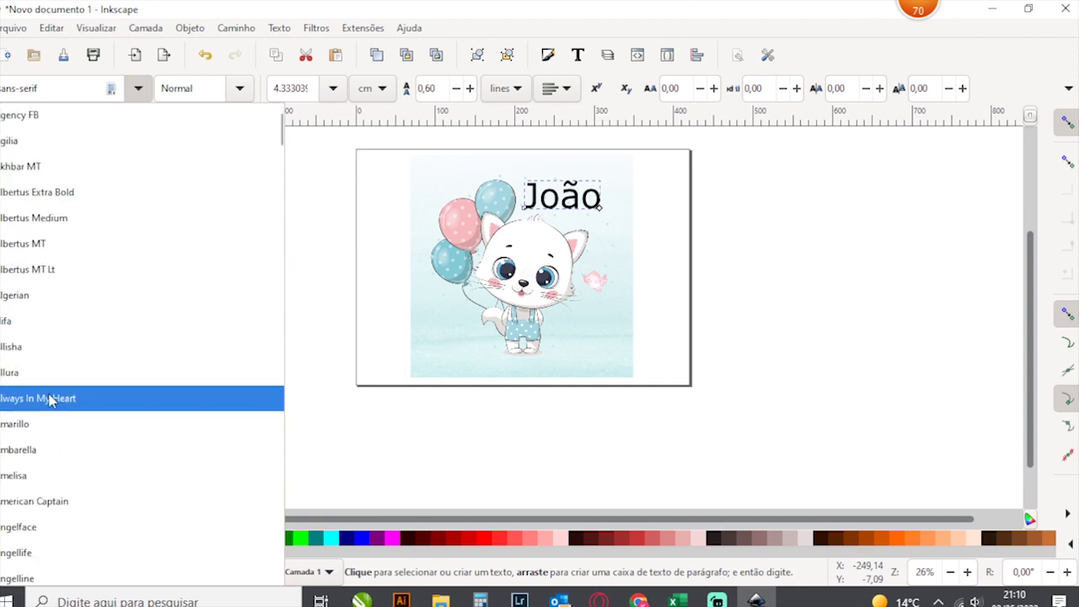
scroll(118, 343, down, 4)
scroll(116, 344, down, 10)
scroll(111, 348, down, 1)
scroll(112, 350, down, 1)
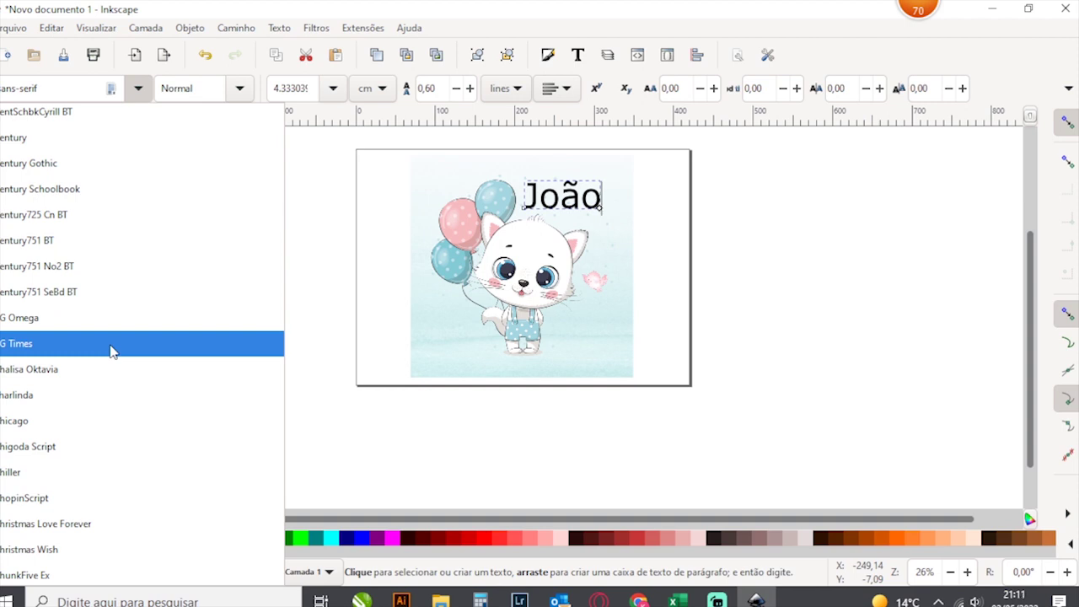
scroll(112, 351, down, 3)
scroll(113, 351, down, 2)
scroll(112, 350, down, 1)
scroll(112, 353, down, 2)
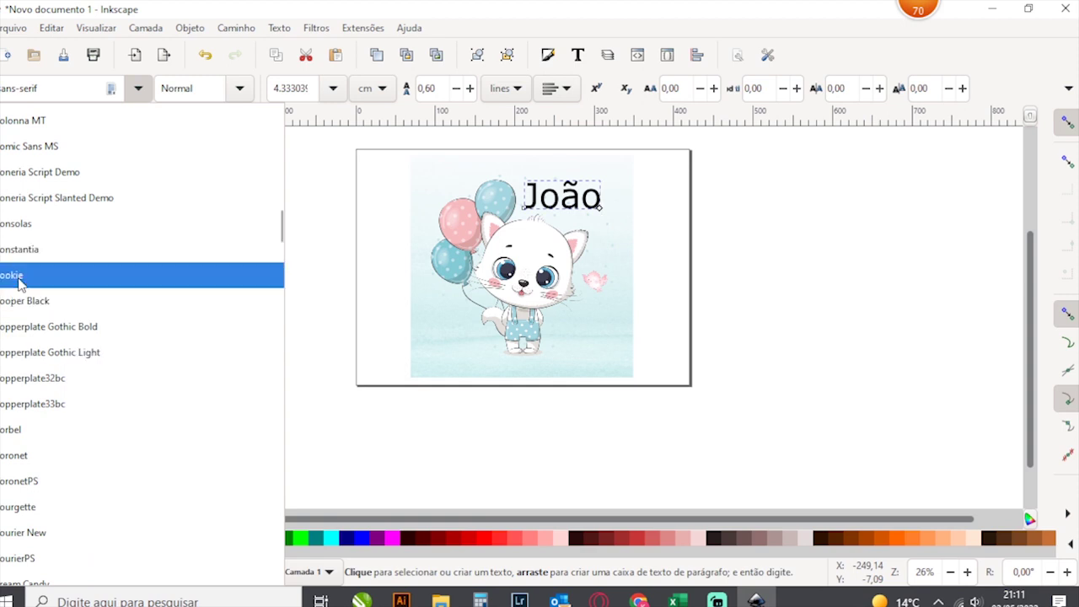
key(Escape)
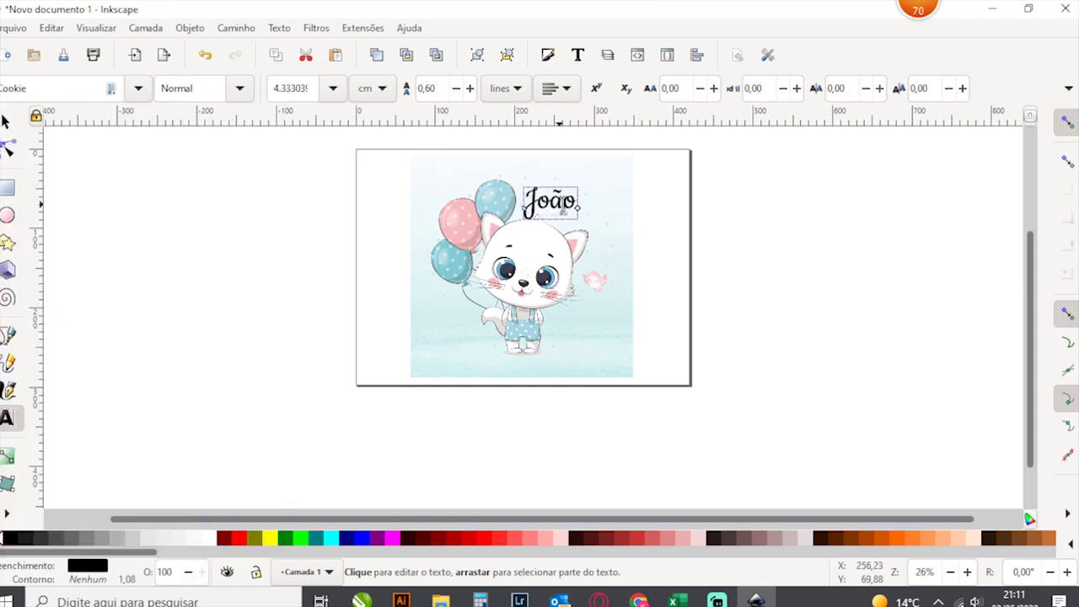
Move João above the cat and fill it with light blue sampled from a balloon
click(5, 120)
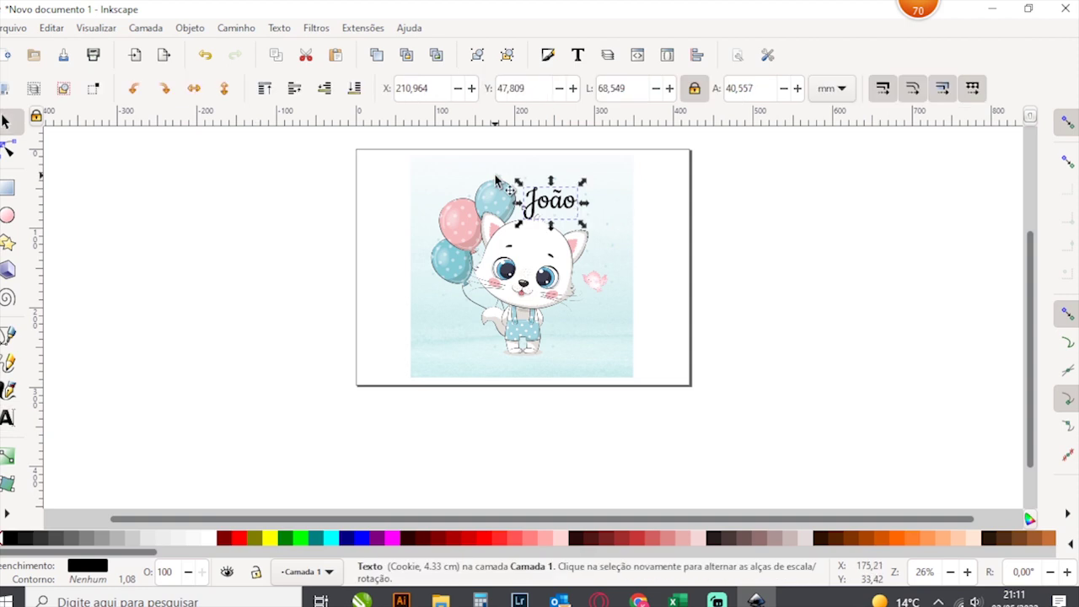
drag(559, 213, 584, 205)
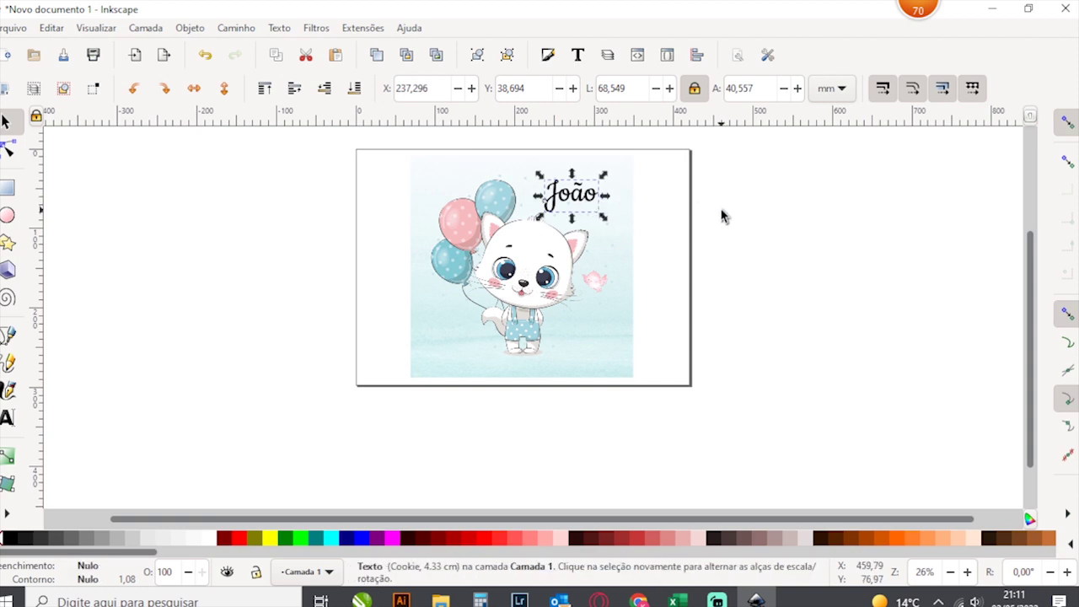
click(752, 214)
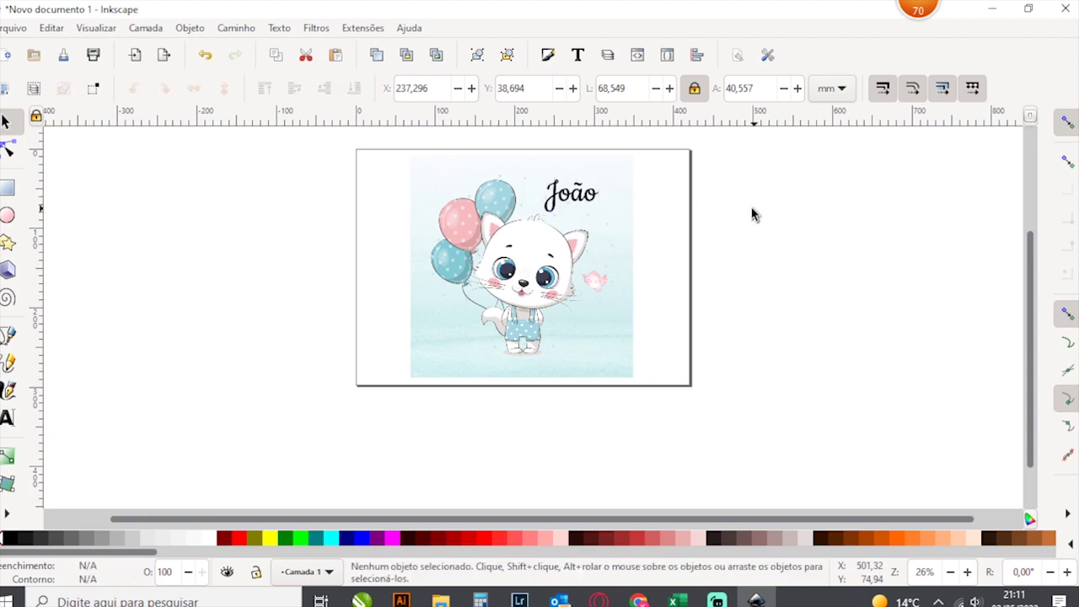
click(581, 196)
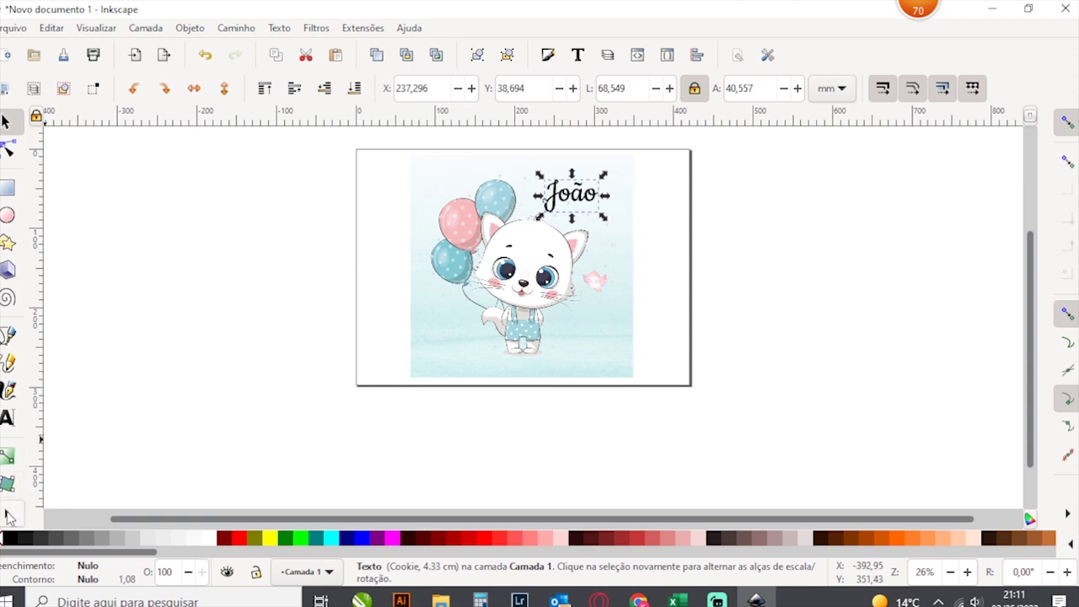
click(11, 515)
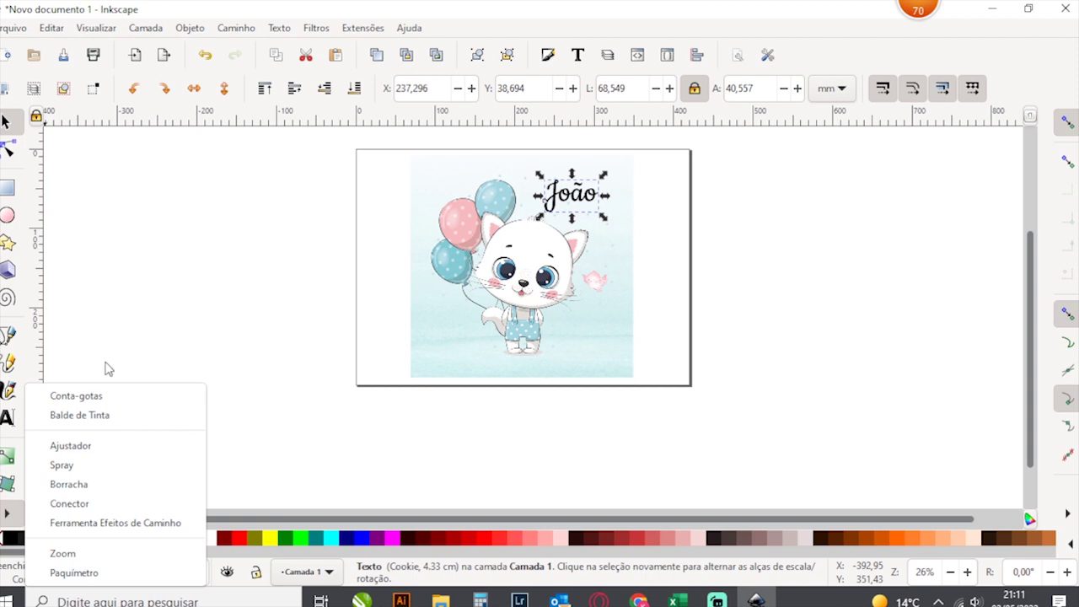
click(84, 398)
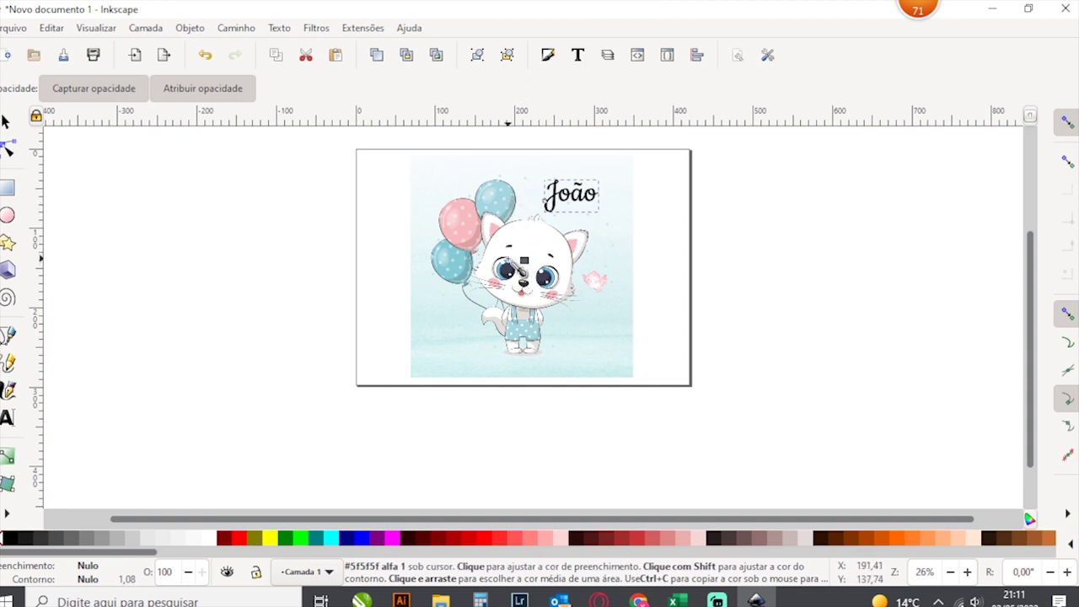
click(461, 267)
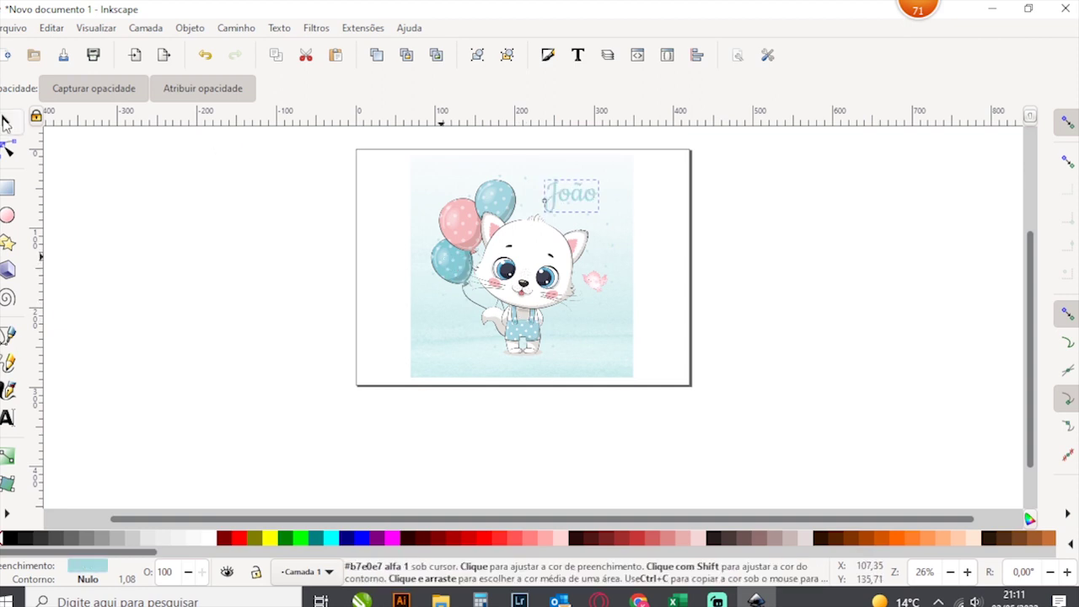
Re-sample João's fill with the Dropper as the teal of the blue balloon
click(6, 122)
click(805, 213)
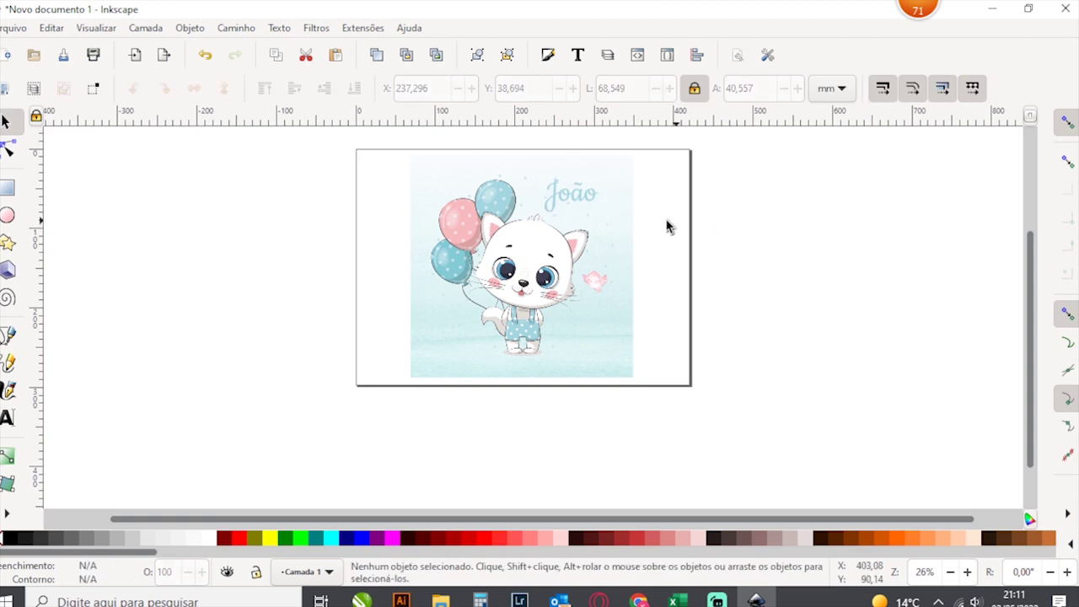
click(587, 206)
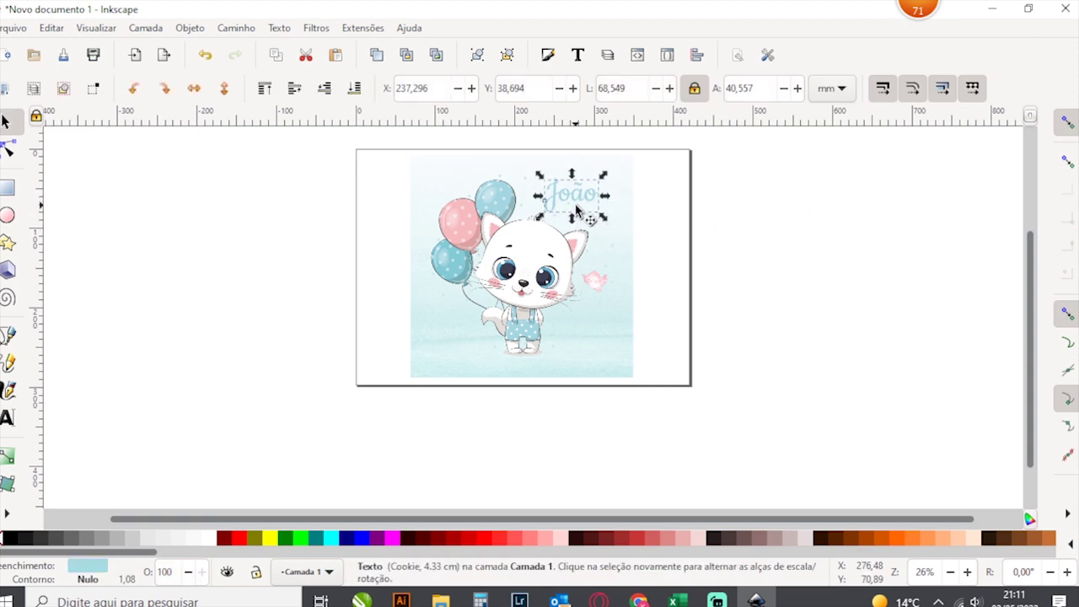
click(6, 513)
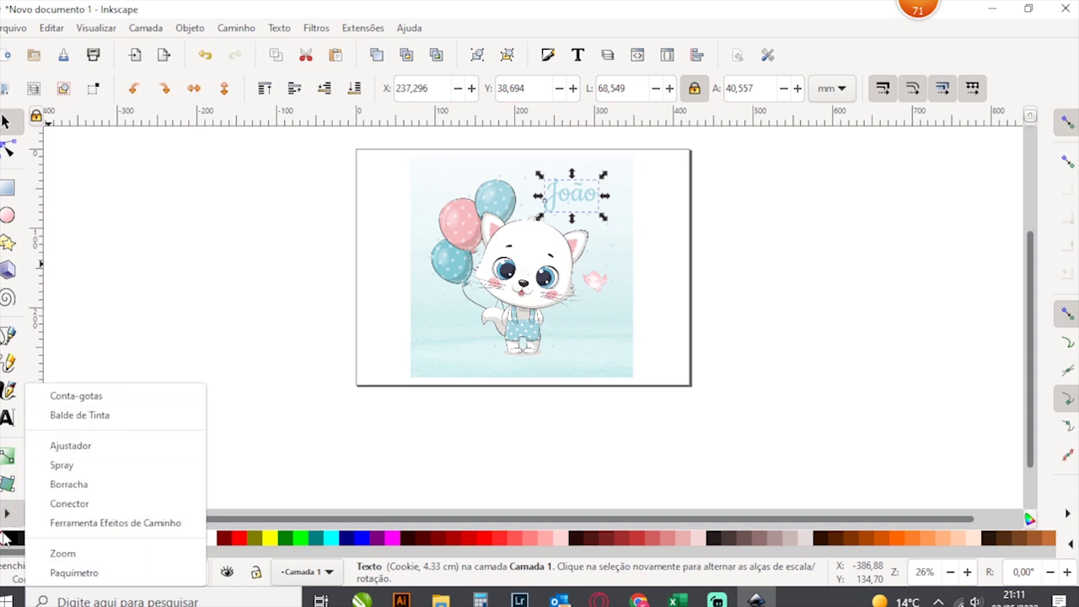
click(64, 400)
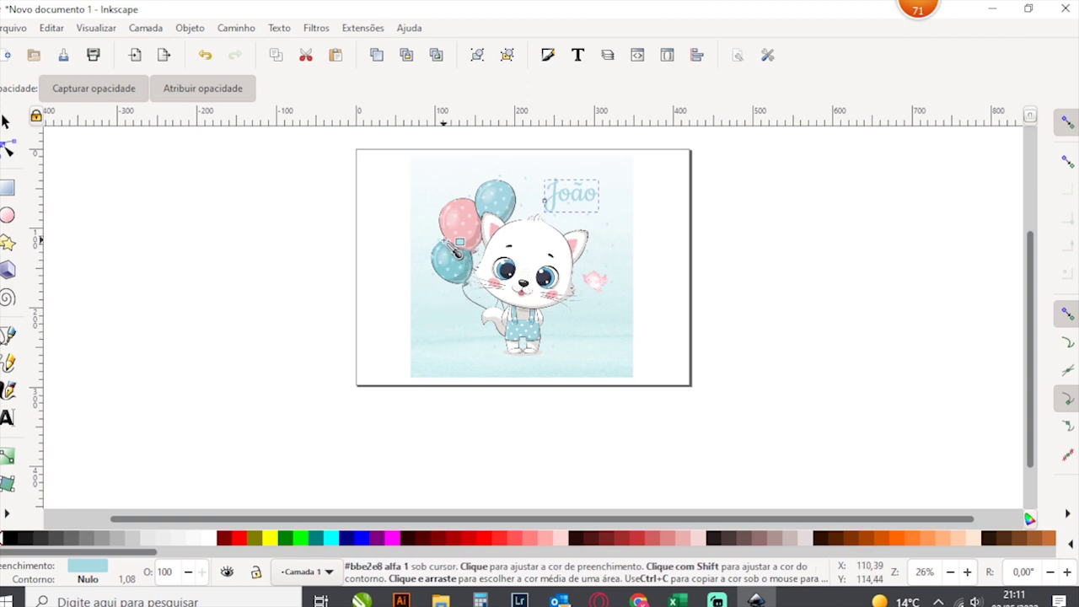
click(460, 275)
click(5, 122)
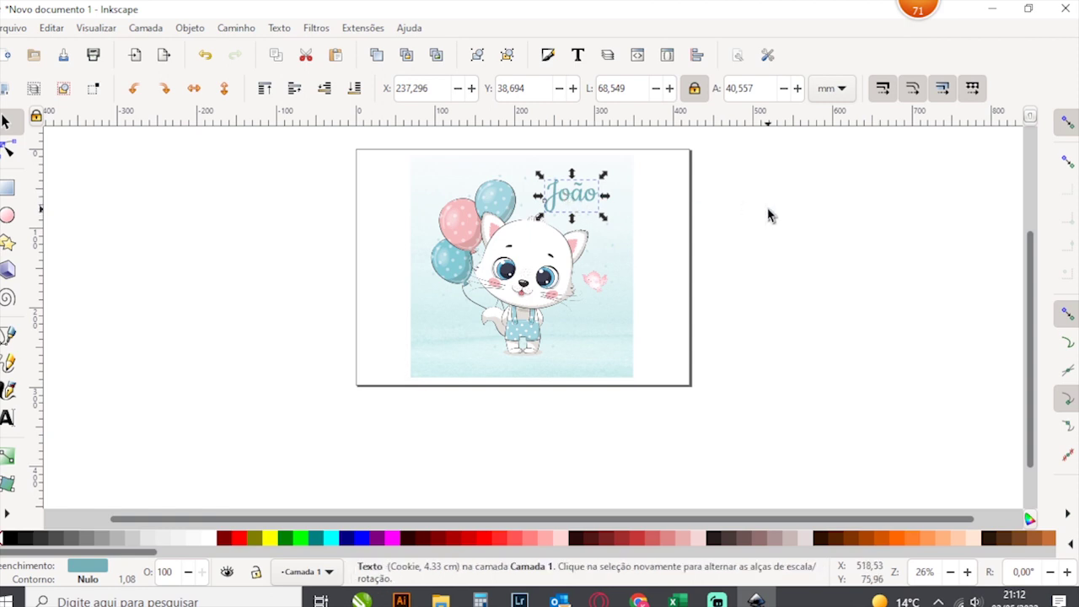
Apply a Drop Shadow to João with blur 23.4 and offsets -23.4/-23.7
click(318, 32)
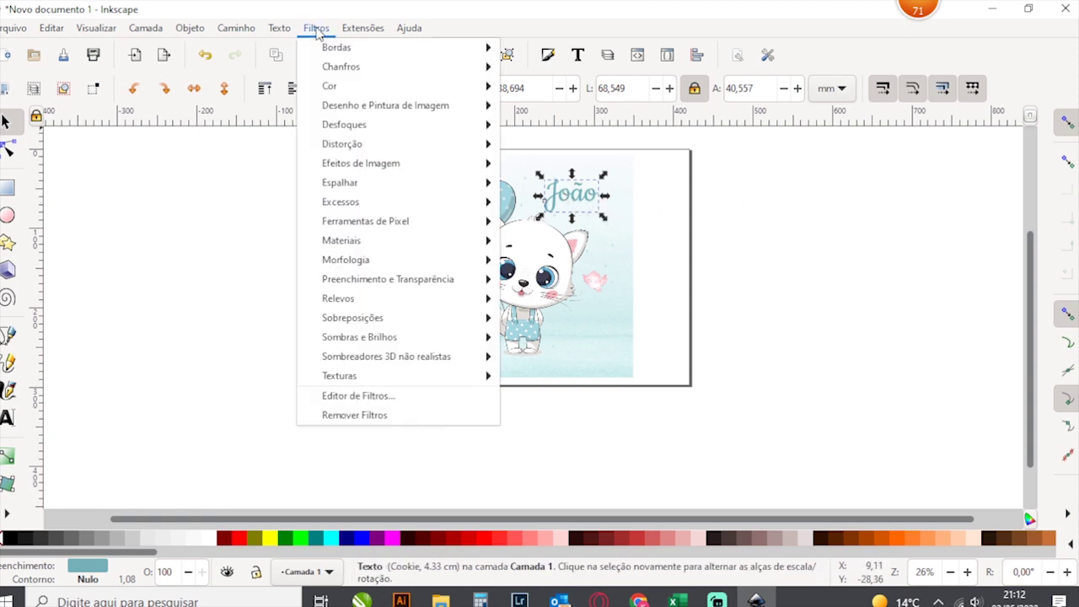
mouse_move(359, 336)
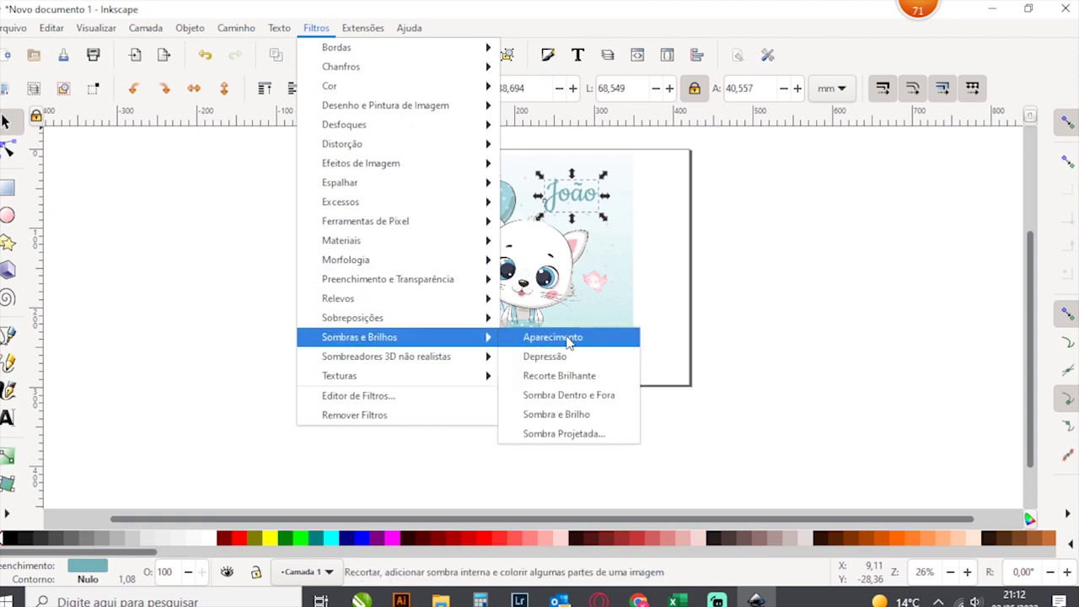
click(573, 435)
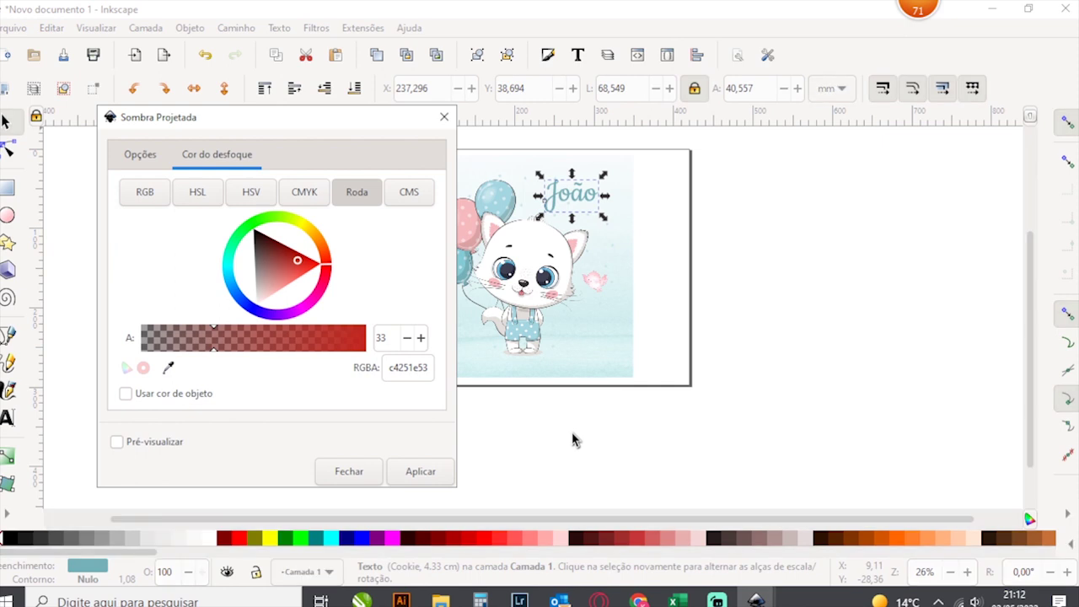
click(135, 159)
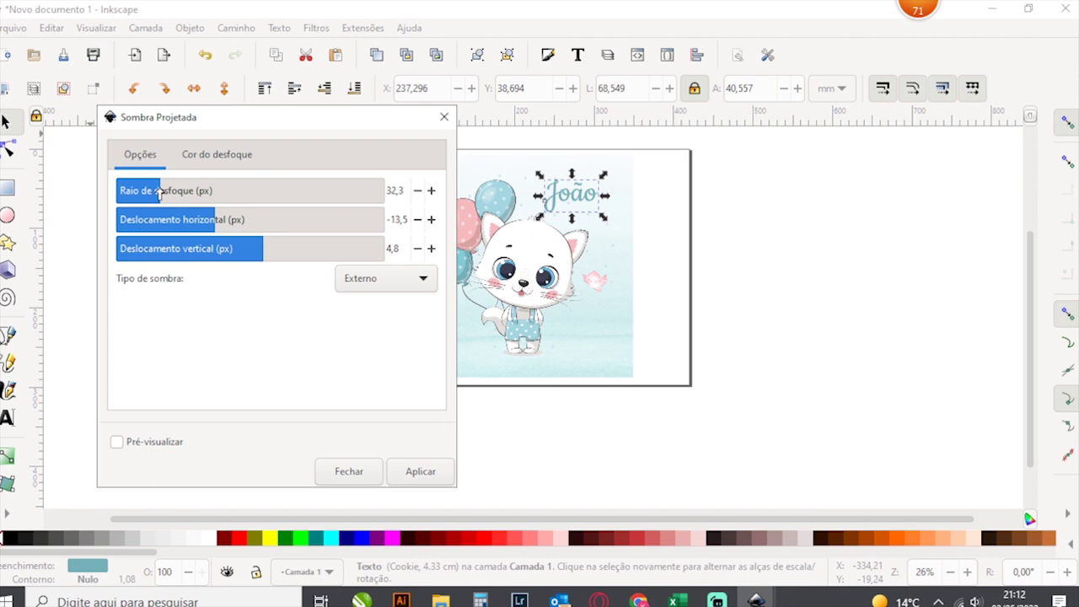
drag(160, 192, 216, 194)
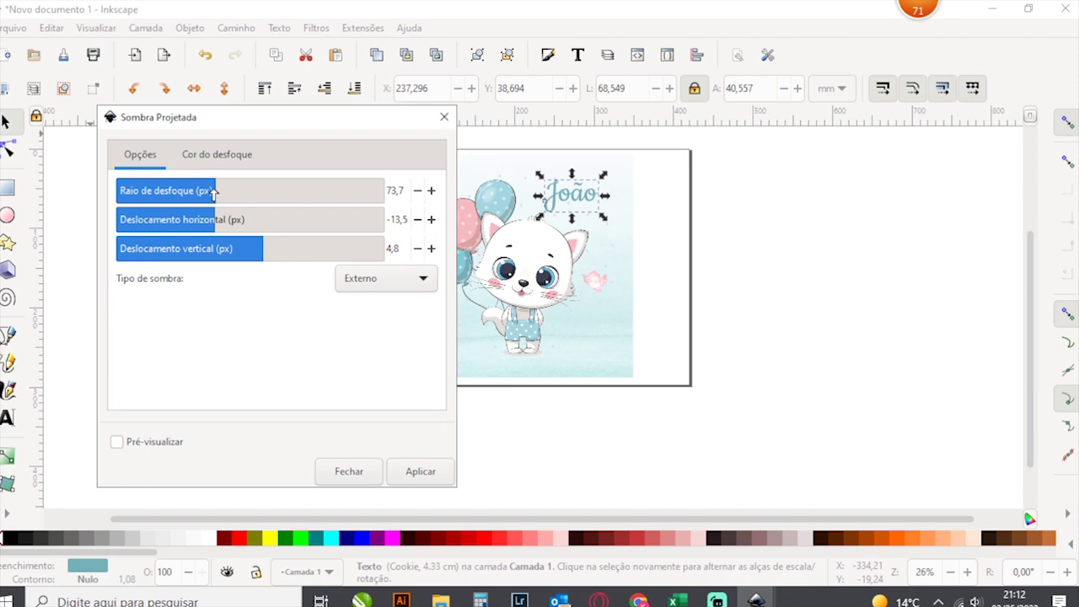
drag(213, 192, 197, 192)
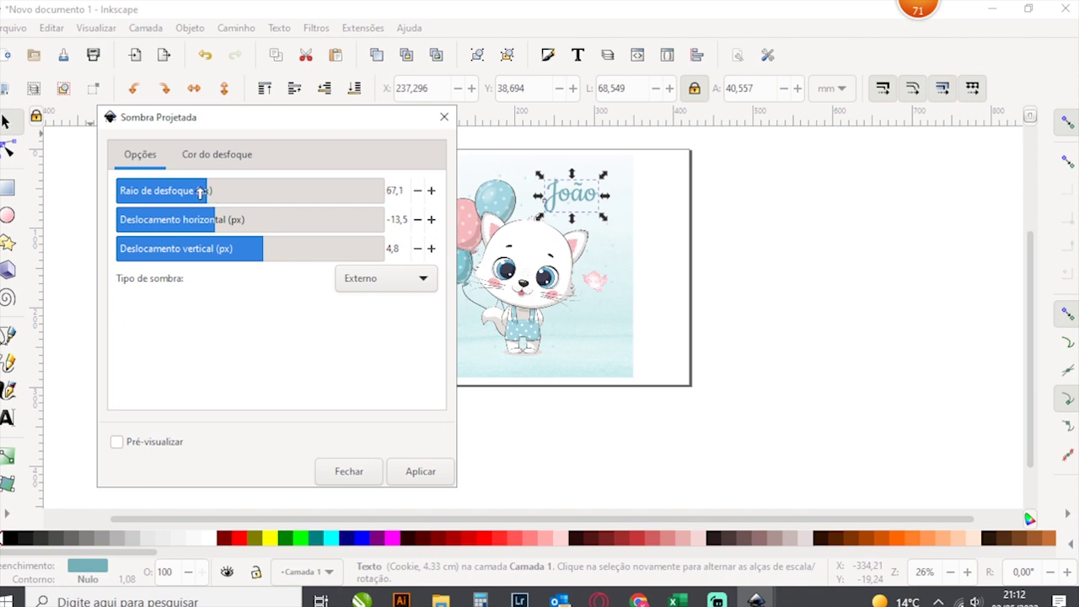
click(116, 441)
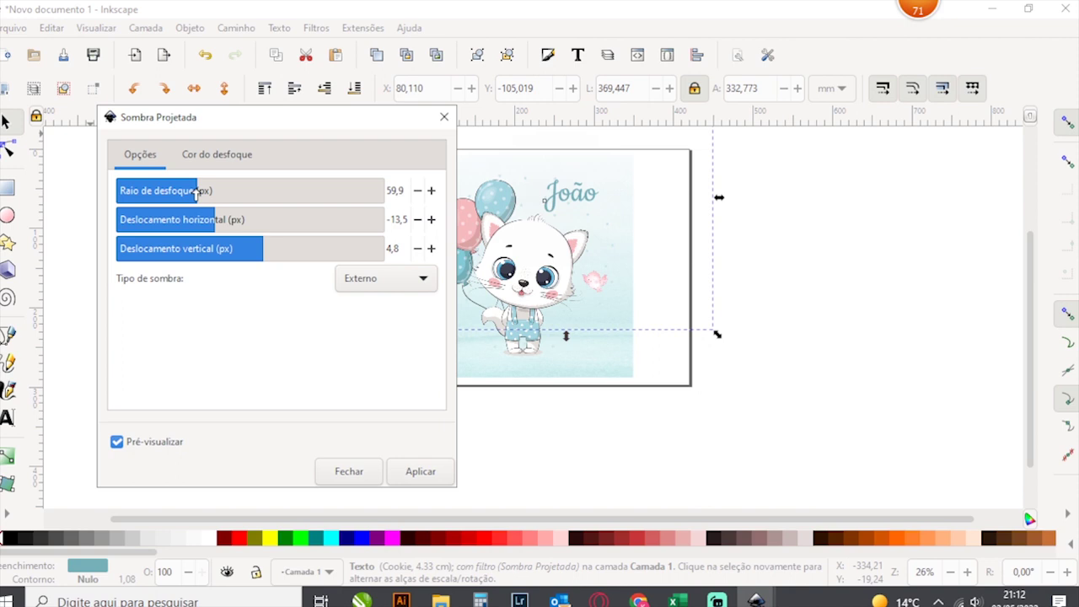
drag(198, 192, 147, 192)
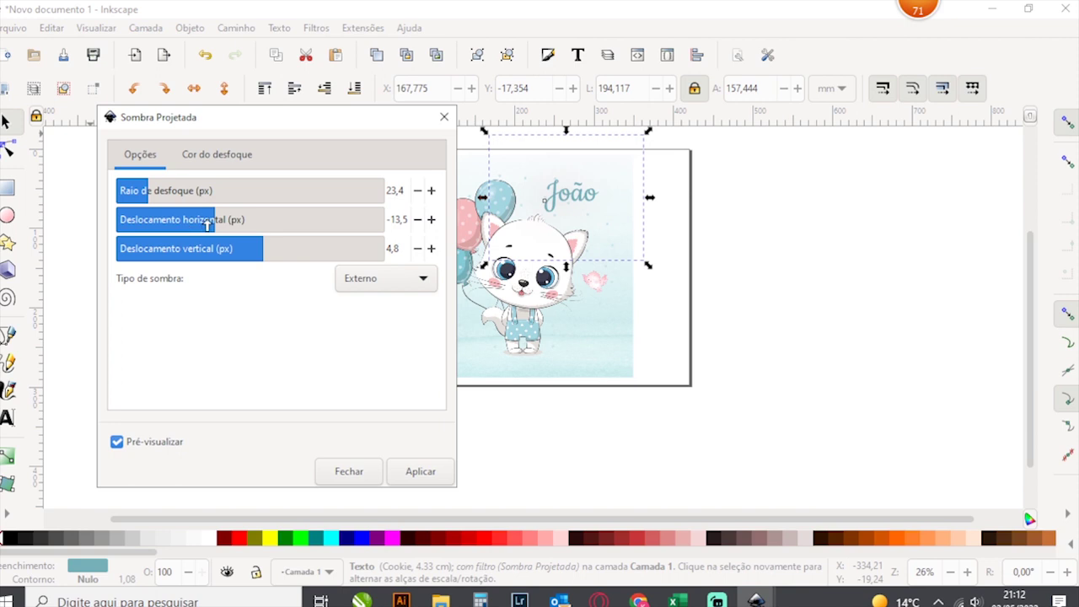
mouse_move(214, 219)
mouse_down()
mouse_move(272, 219)
mouse_move(205, 226)
mouse_up()
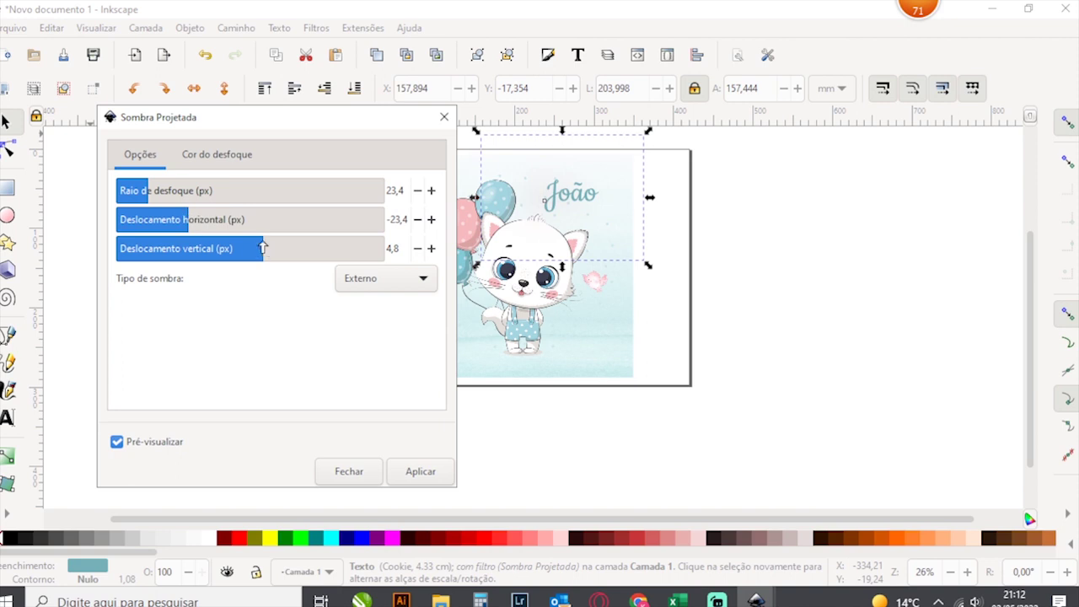
drag(259, 248, 186, 245)
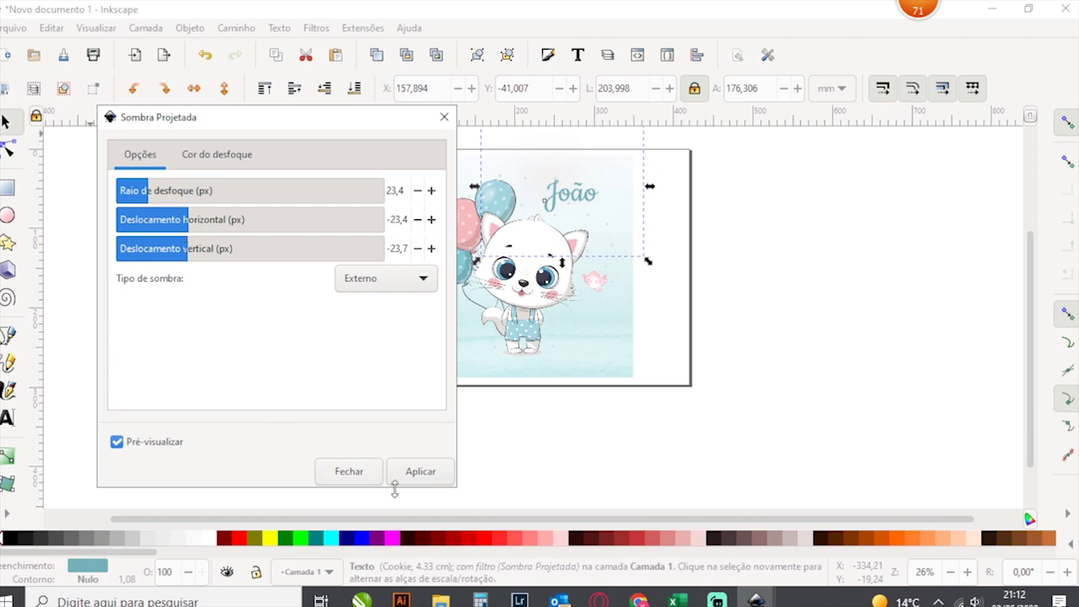
click(418, 471)
Tint the shadow a muted bluish purple with alpha 84
click(117, 441)
click(202, 160)
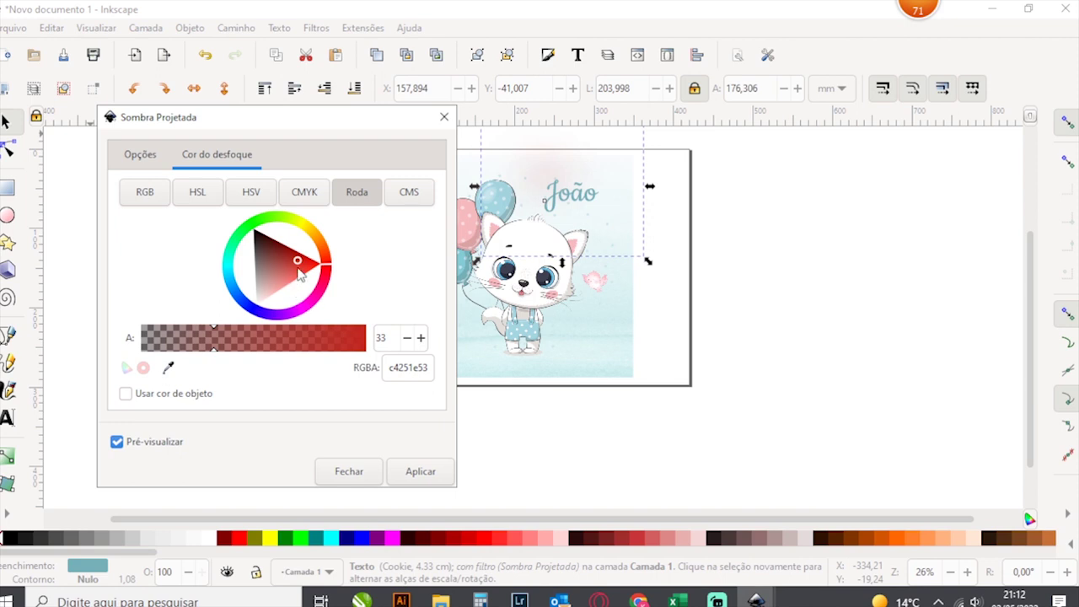
drag(300, 263, 294, 271)
drag(264, 308, 256, 315)
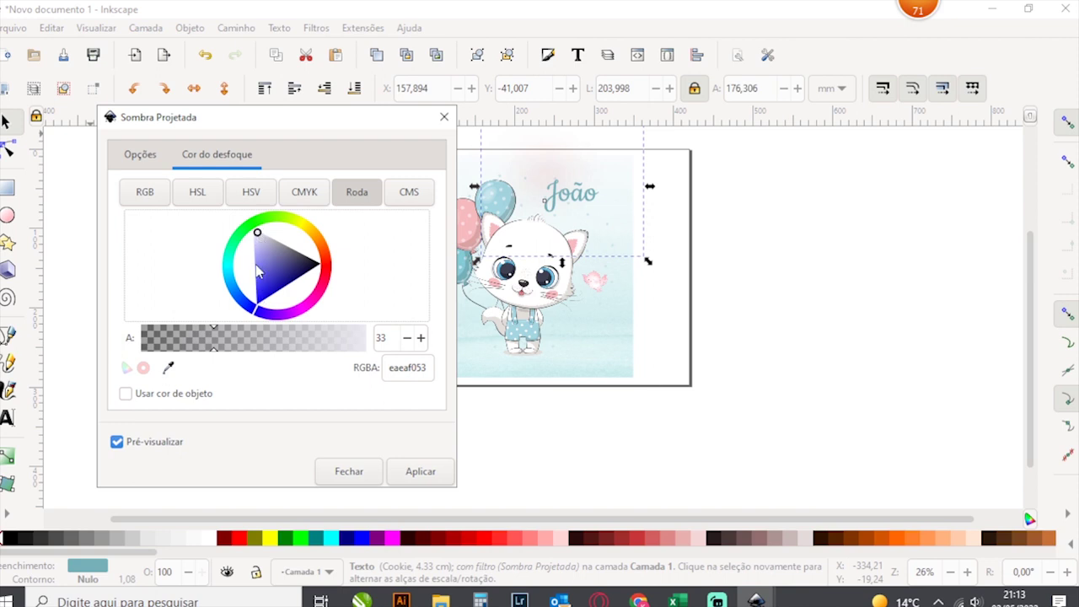
click(260, 279)
drag(261, 281, 281, 266)
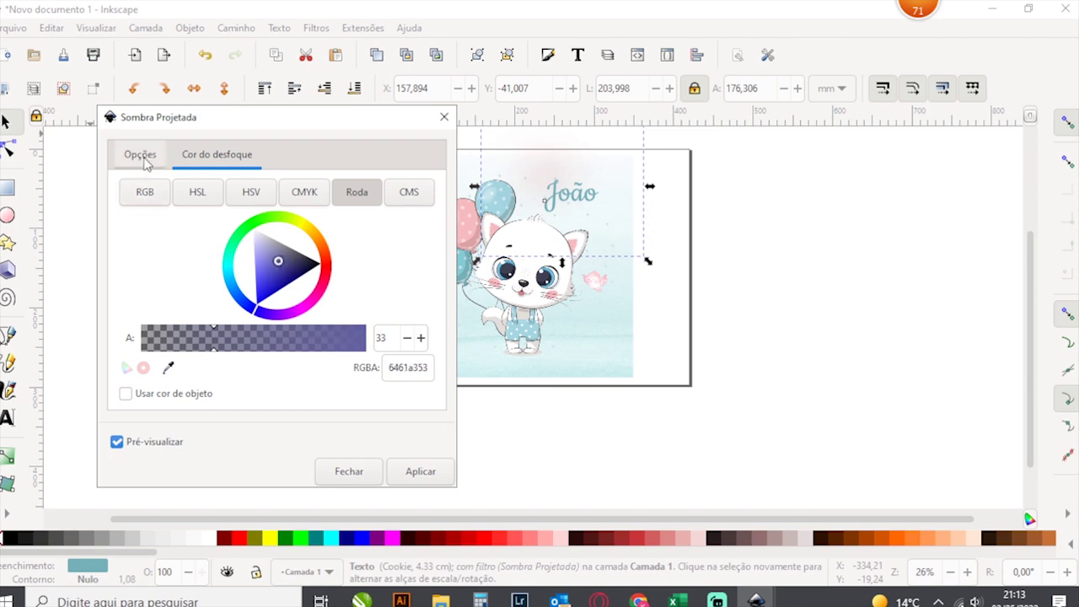
drag(215, 331, 330, 335)
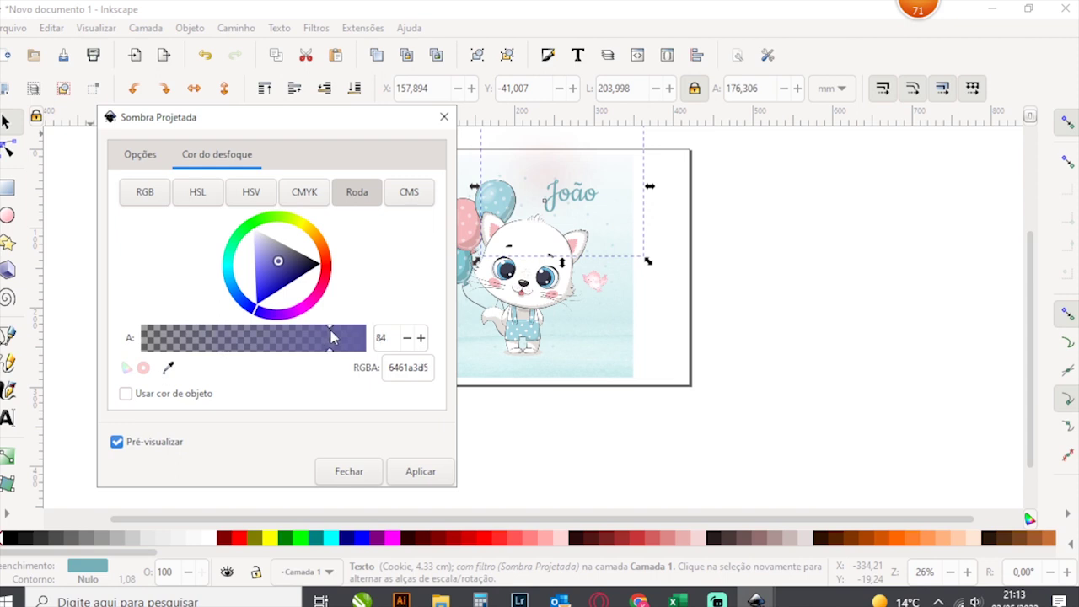
click(142, 157)
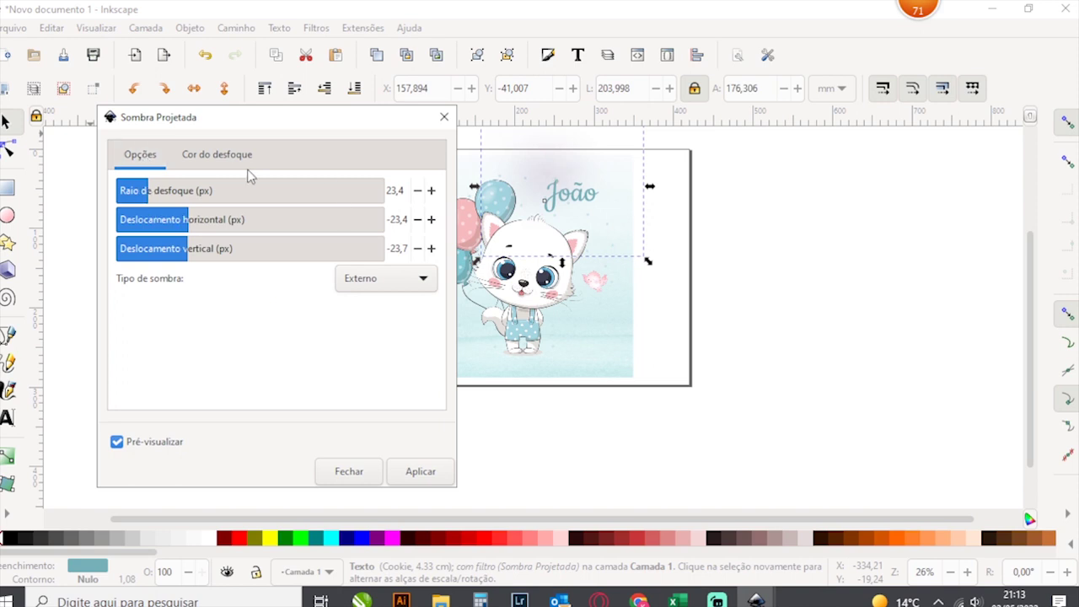
Tighten the shadow to blur 13.8 with offsets 1.2/0.9, centred behind João
mouse_move(146, 185)
mouse_down()
mouse_move(183, 186)
mouse_move(122, 187)
mouse_up()
mouse_move(187, 220)
mouse_down()
mouse_move(145, 219)
mouse_move(254, 219)
mouse_up()
drag(188, 248, 252, 248)
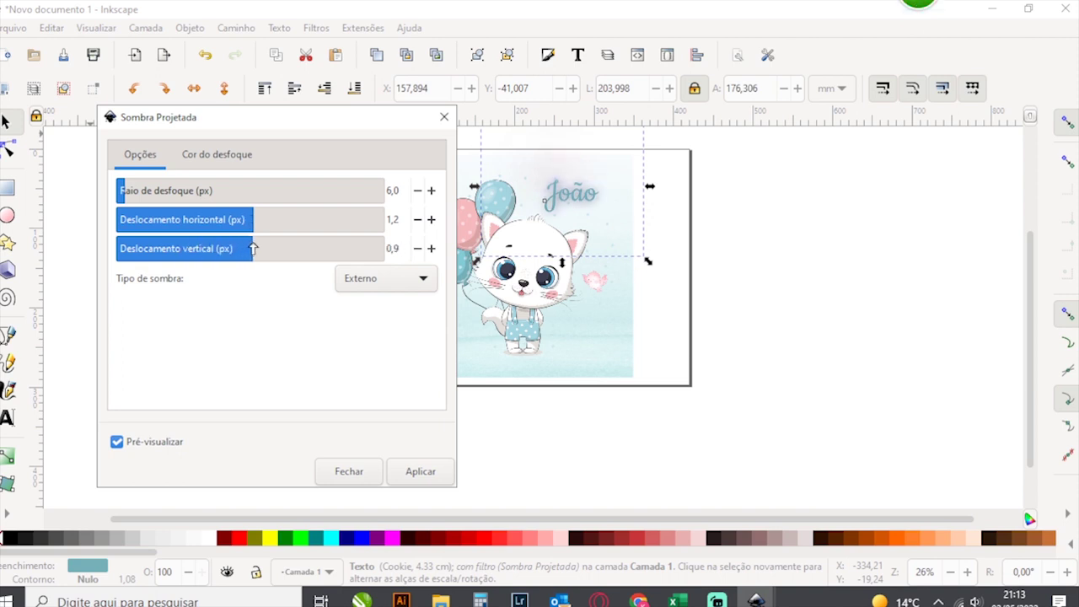
drag(123, 191, 134, 192)
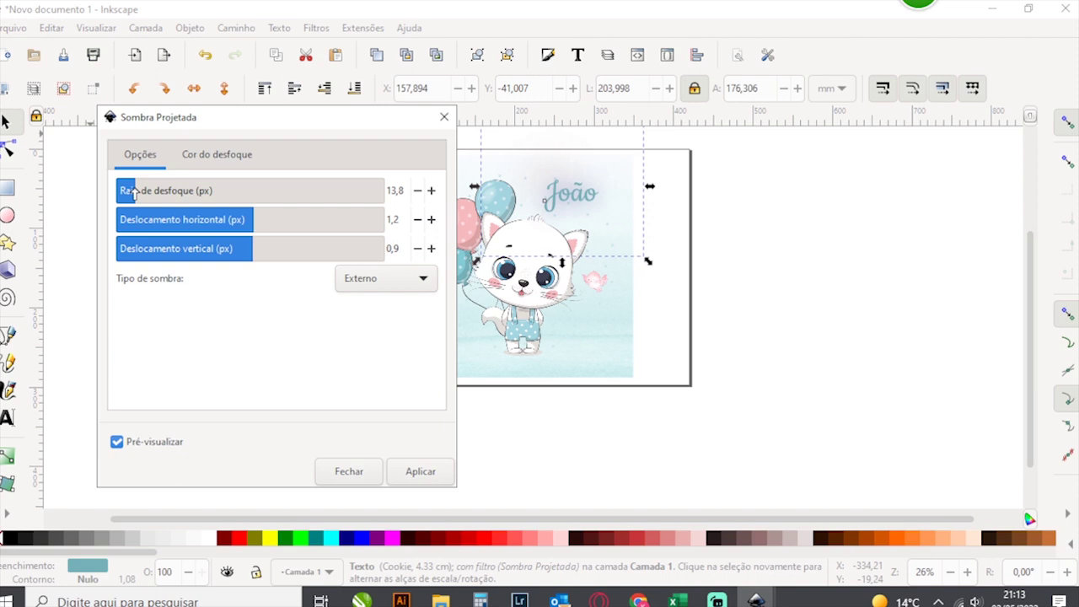
Change the shadow colour to dark teal and apply the updated shadow
click(202, 162)
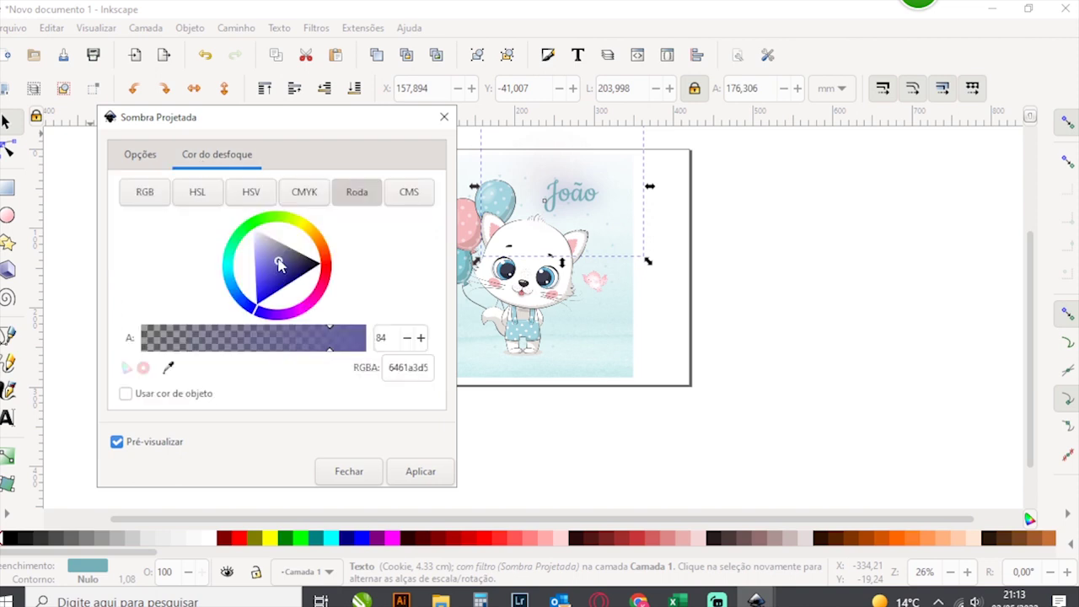
click(168, 369)
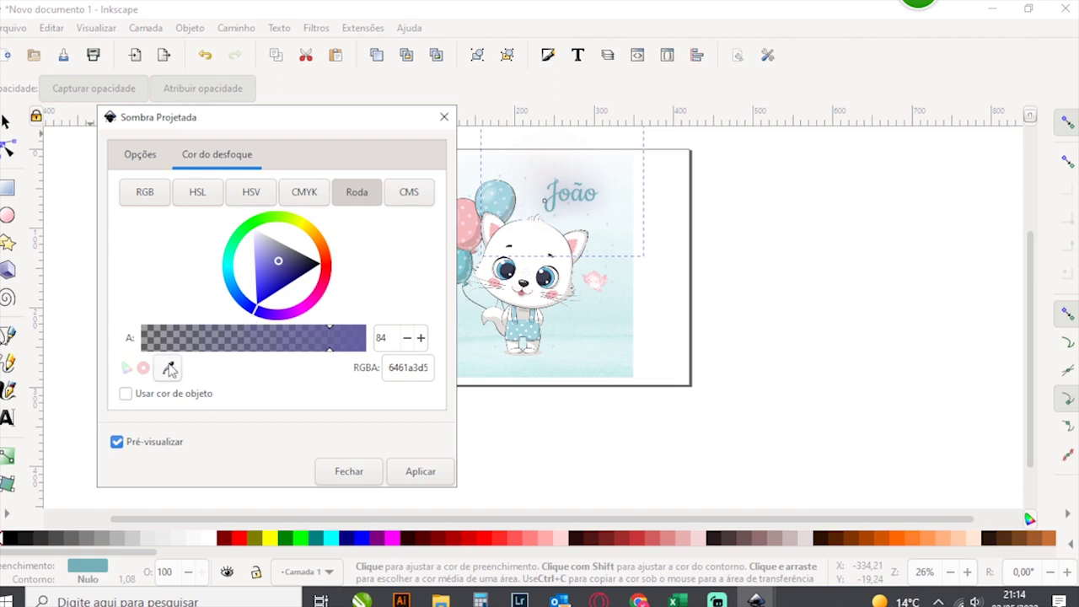
click(126, 395)
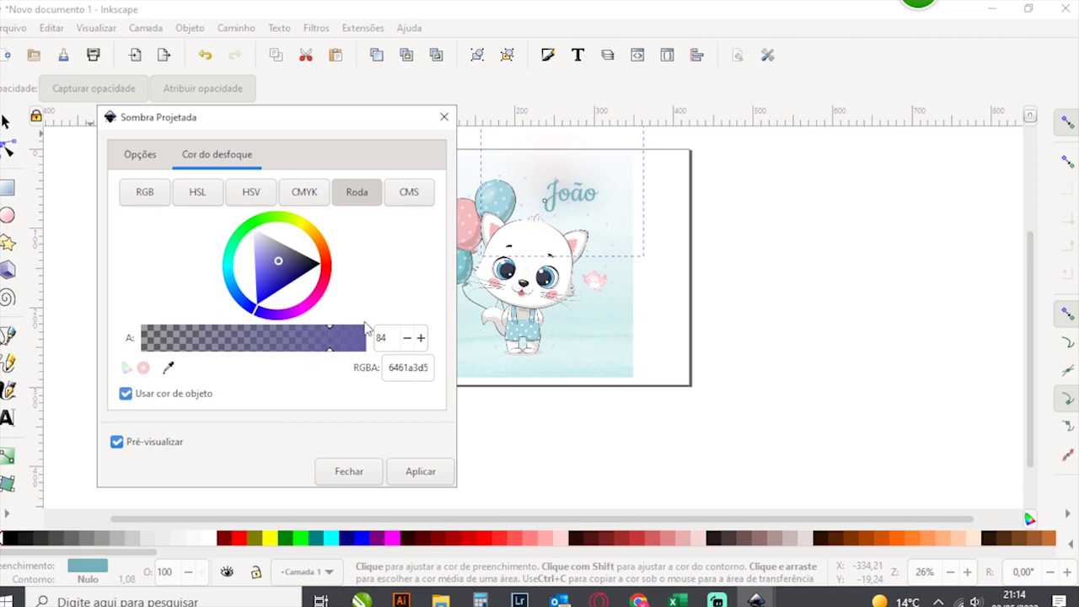
mouse_move(257, 312)
mouse_down()
mouse_move(237, 285)
mouse_move(291, 284)
mouse_up()
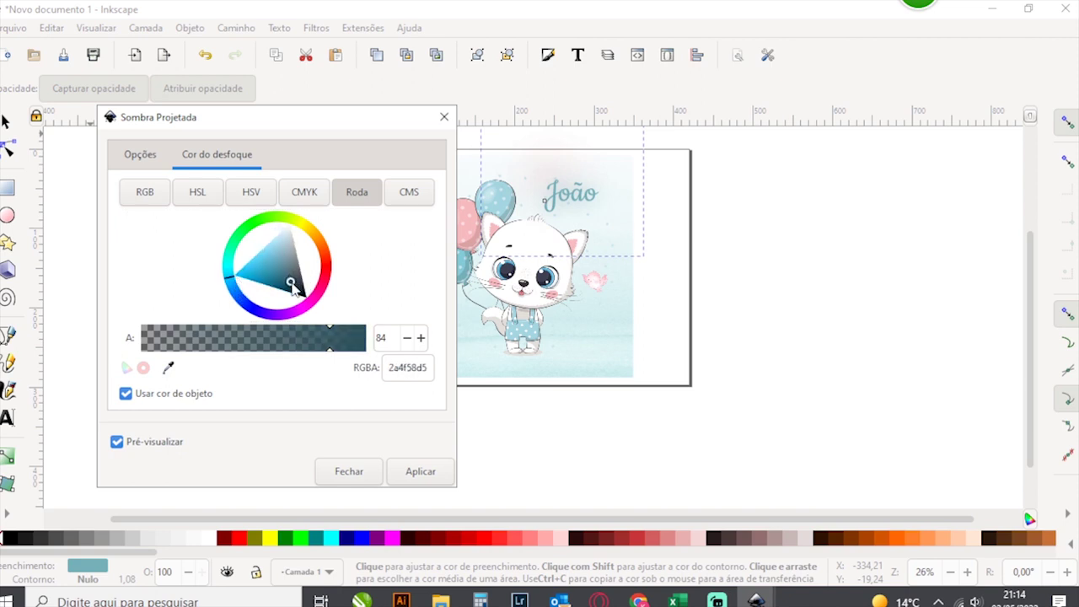
drag(292, 284, 295, 284)
click(424, 474)
Close the Drop Shadow dialog, nudge João slightly right and down, and deselect
click(141, 157)
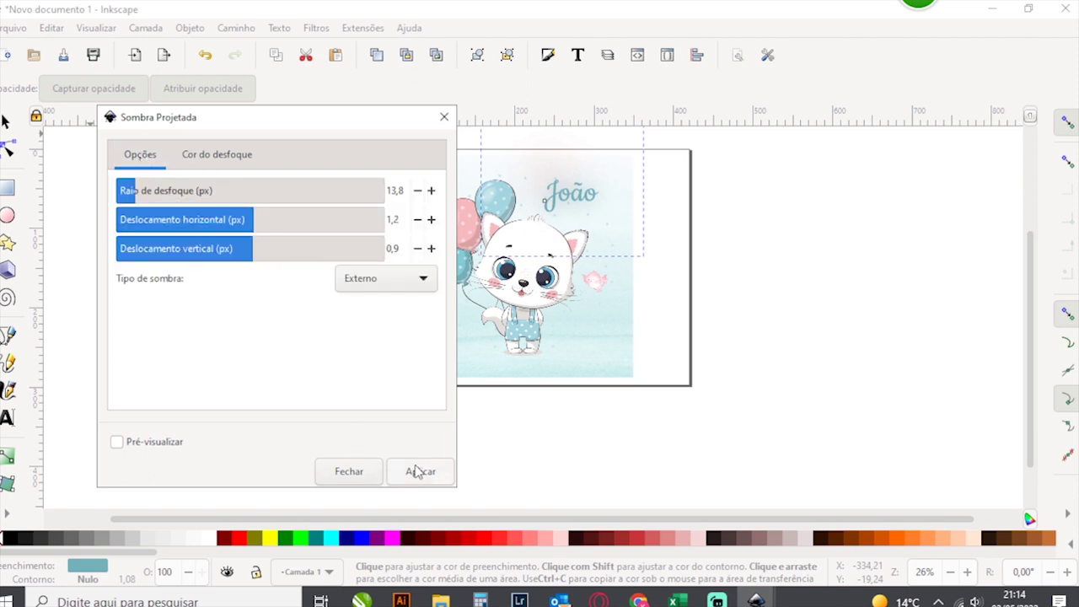
click(350, 472)
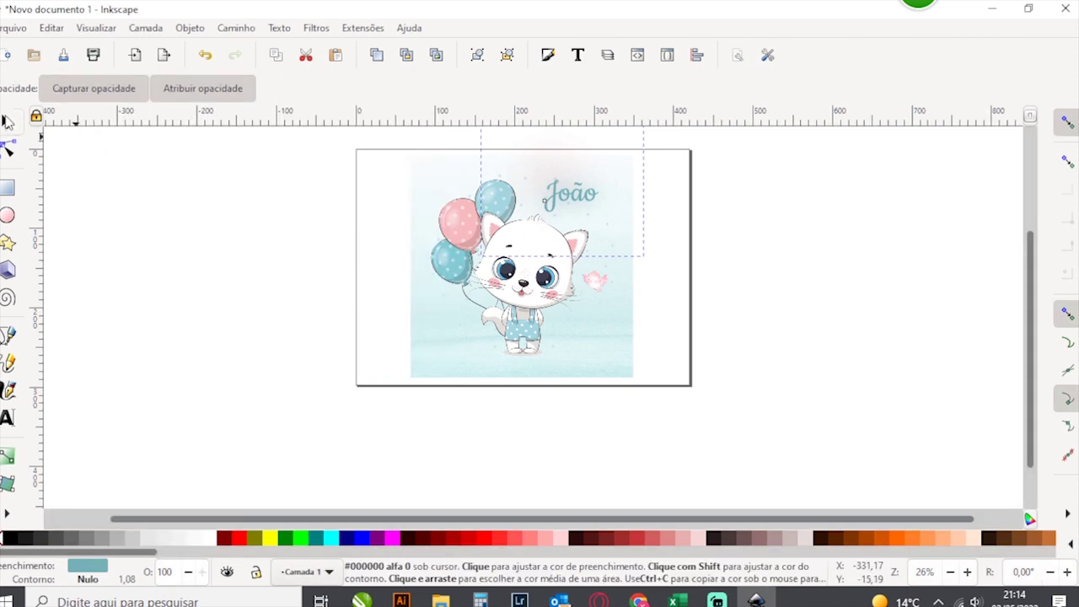
click(6, 123)
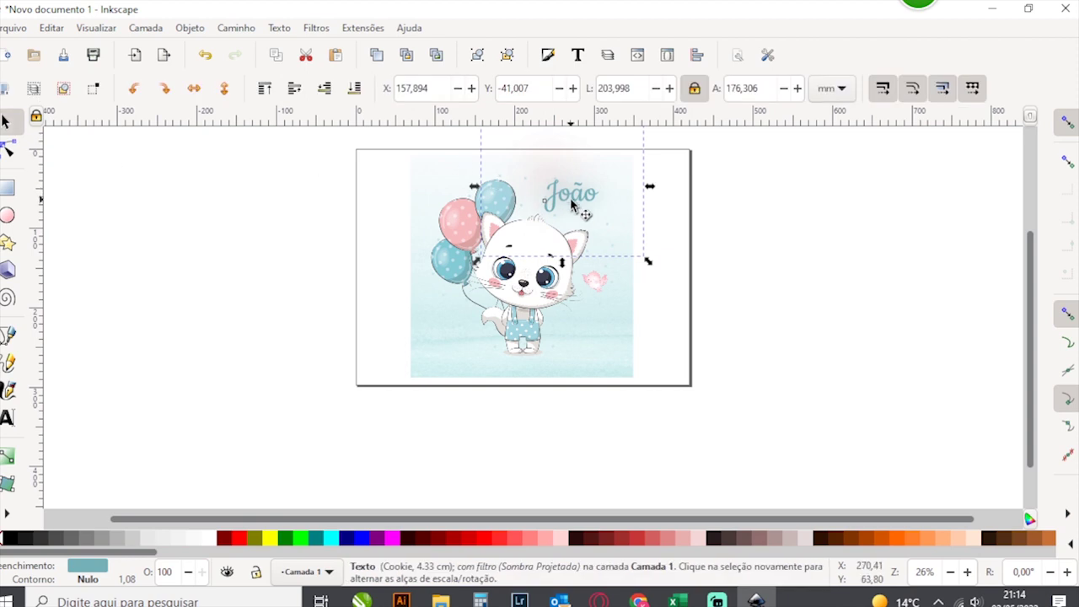
drag(574, 204, 581, 206)
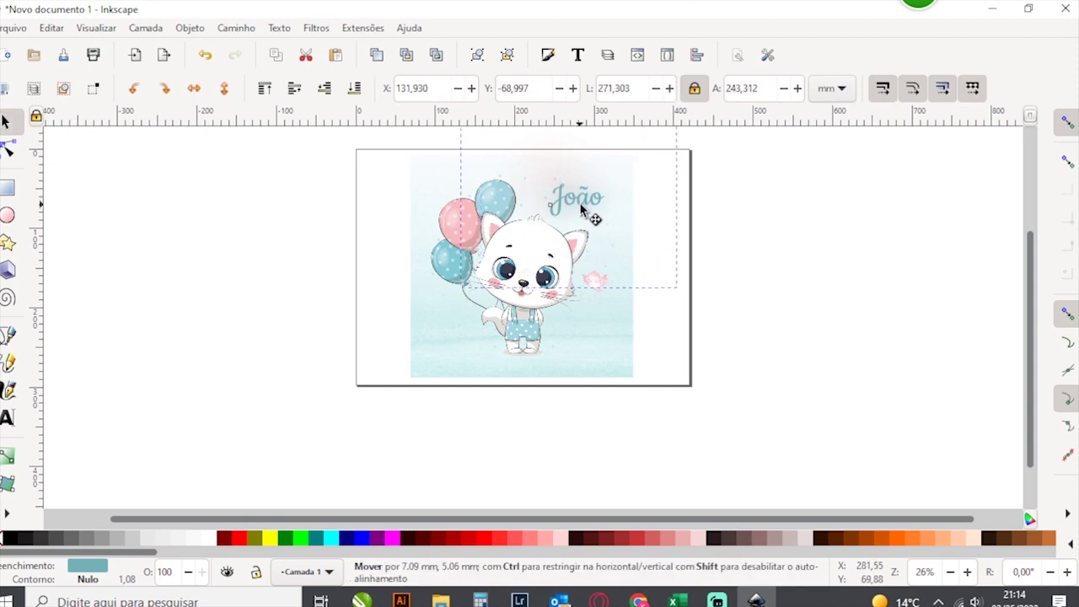
click(758, 234)
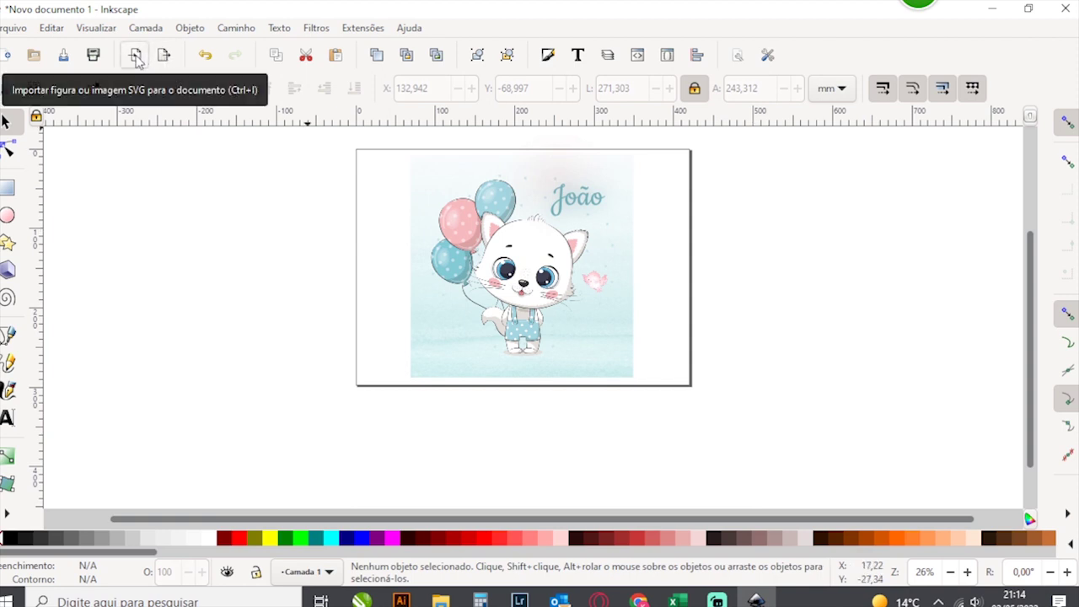
Import the '299-Chão [Convertido]' grass-and-flowers image into the document
click(135, 55)
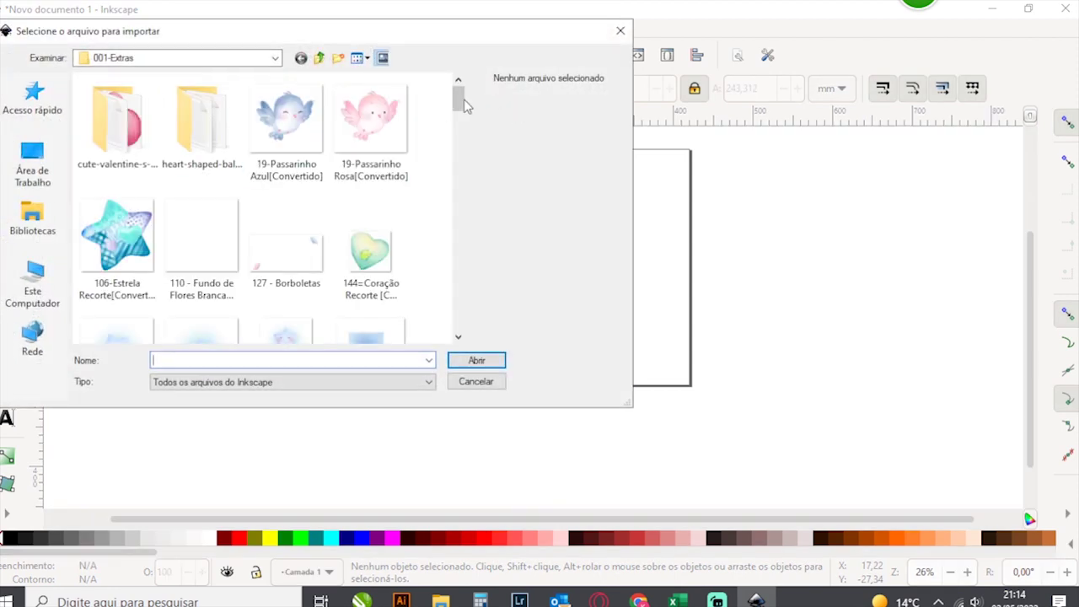
drag(463, 102, 462, 177)
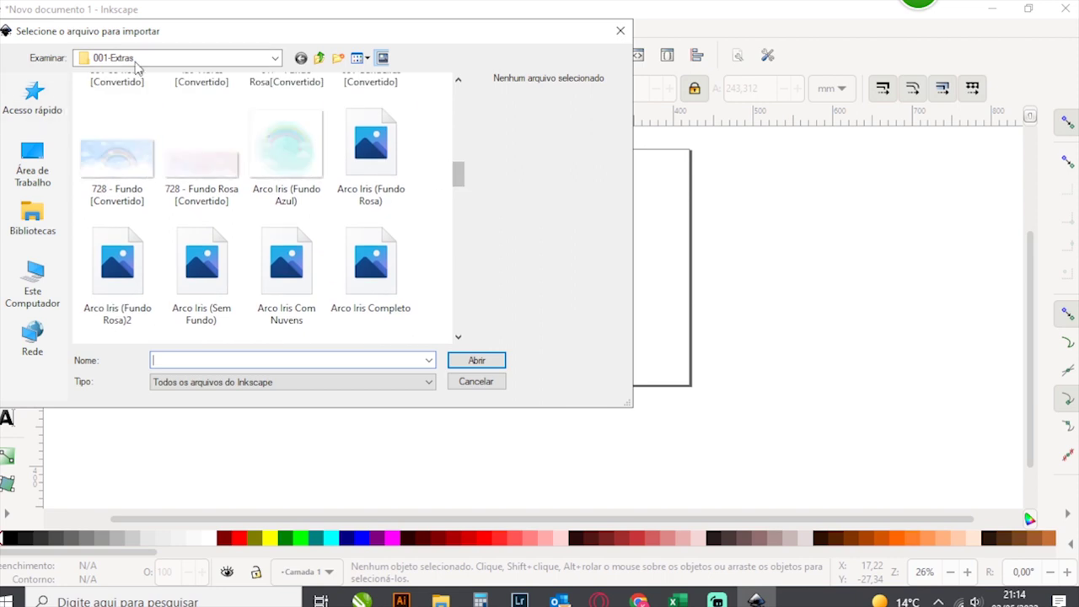
mouse_move(458, 180)
mouse_down()
mouse_move(458, 210)
mouse_move(459, 93)
mouse_up()
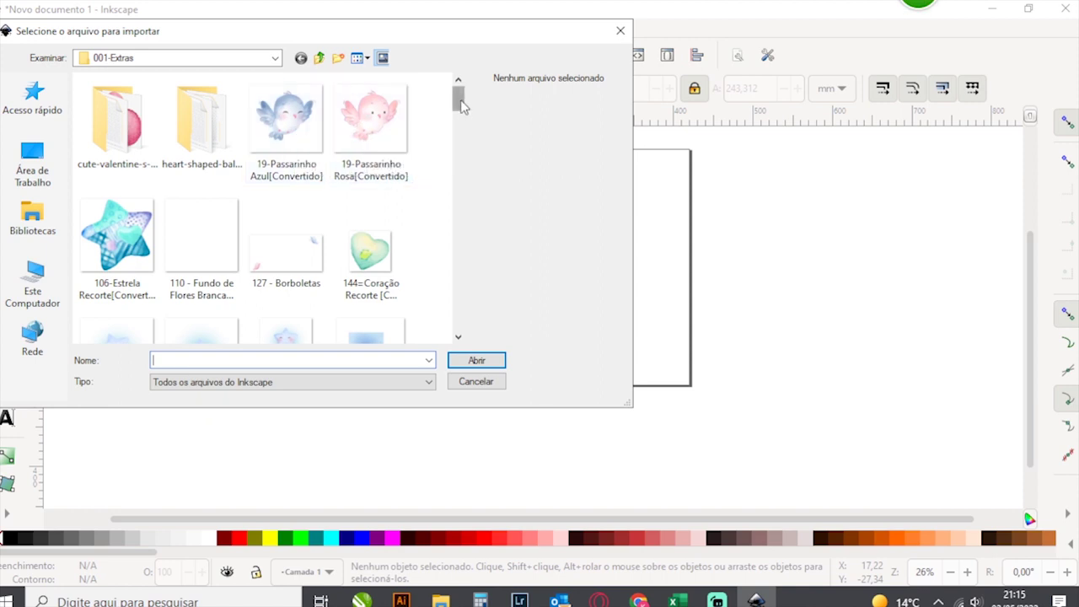
drag(462, 104, 462, 115)
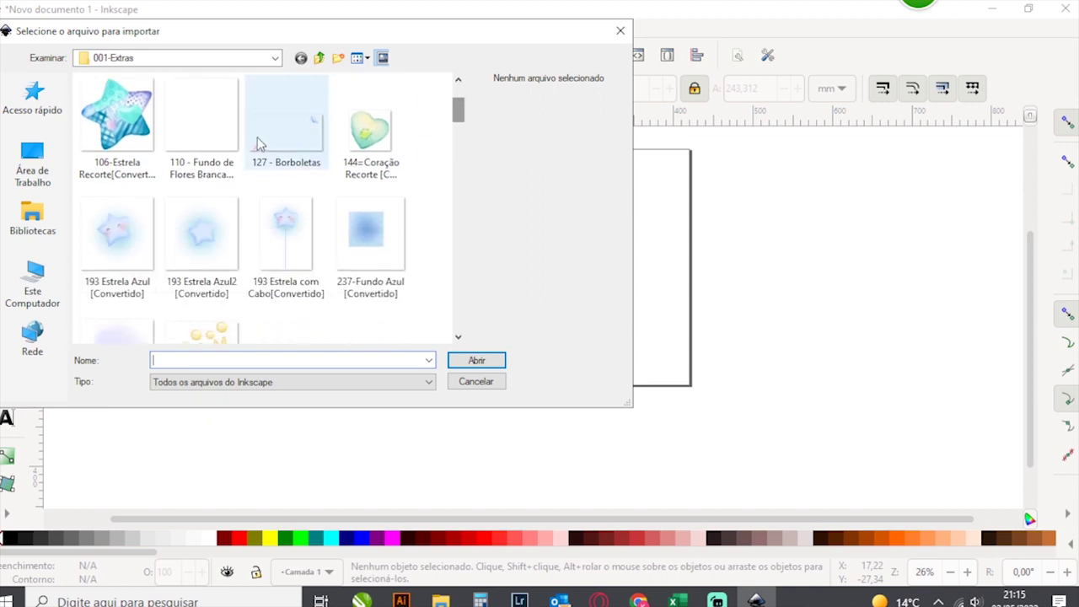
drag(457, 113, 463, 135)
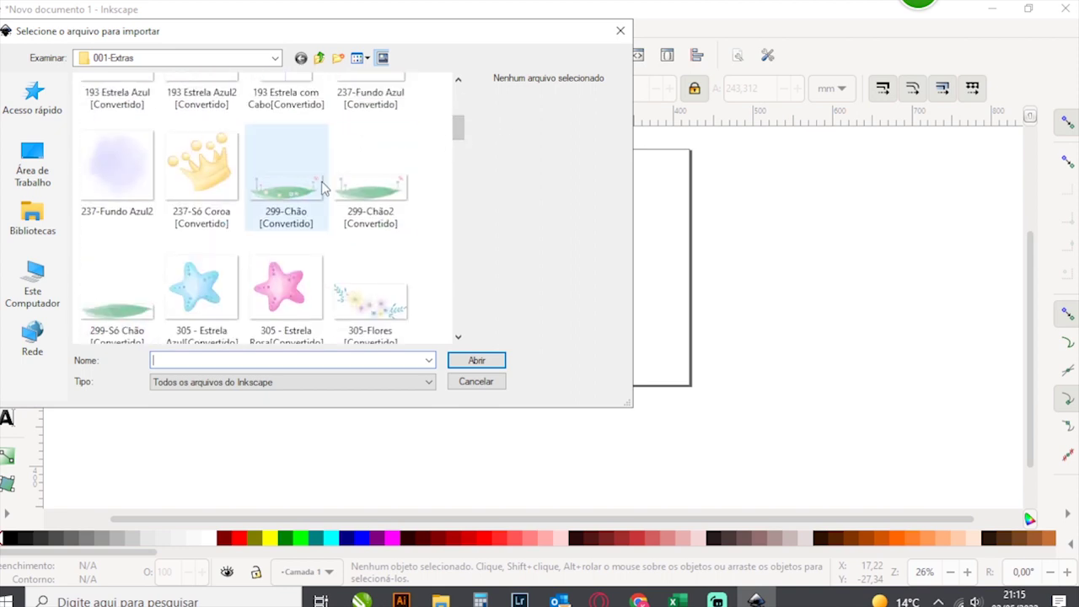
drag(461, 128, 458, 154)
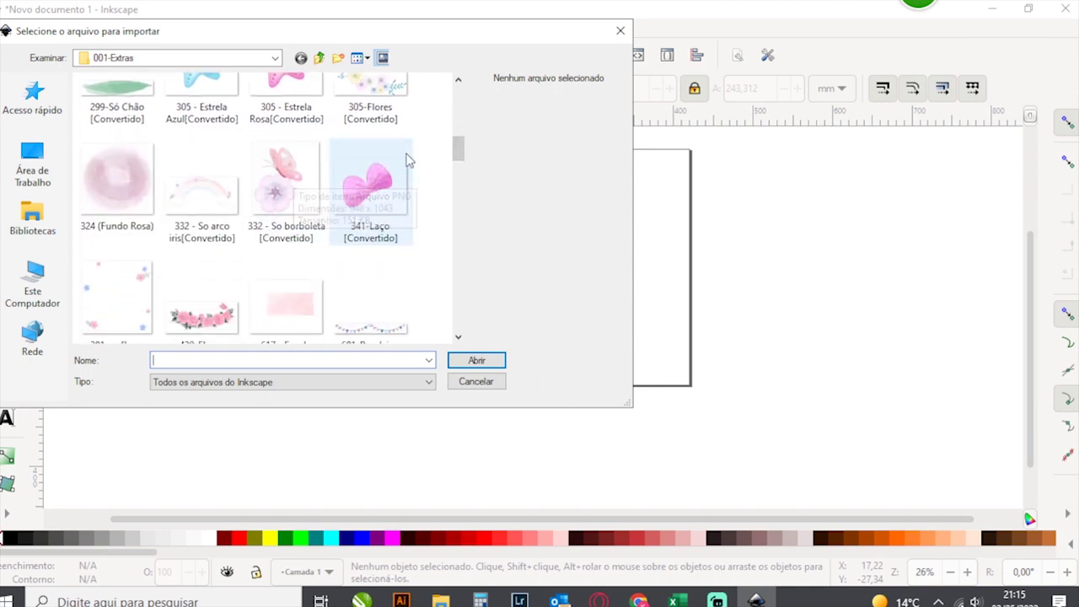
mouse_move(458, 152)
mouse_down()
mouse_move(458, 171)
mouse_move(458, 122)
mouse_up()
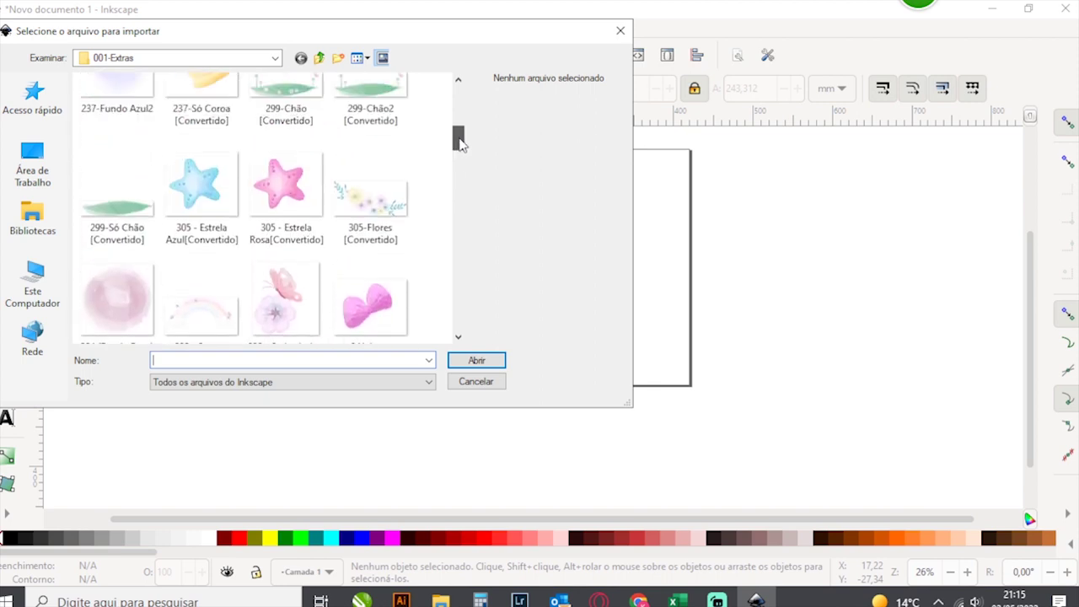
click(284, 247)
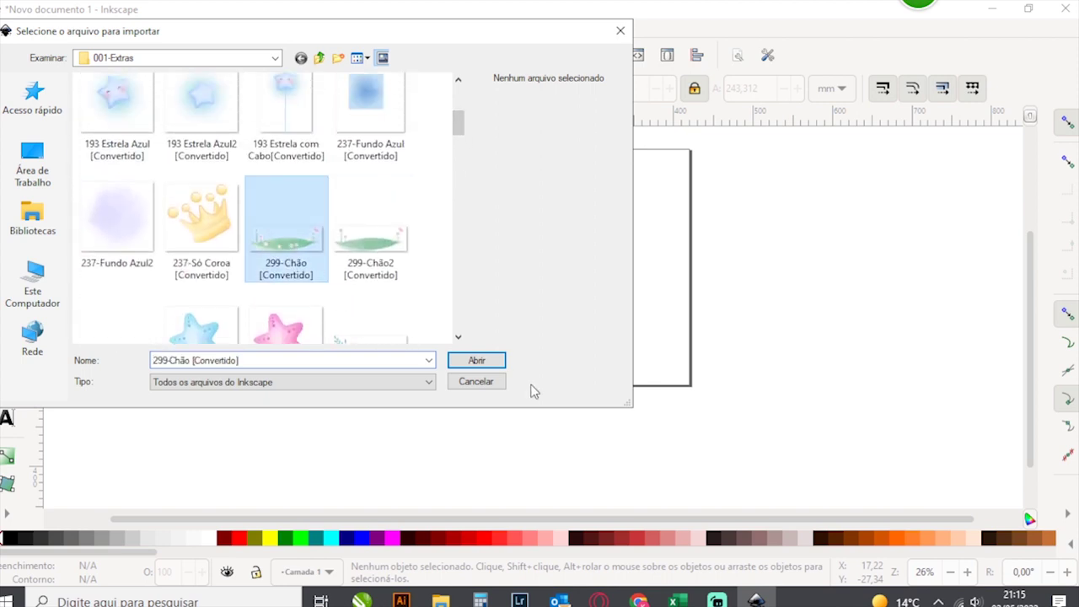
click(475, 361)
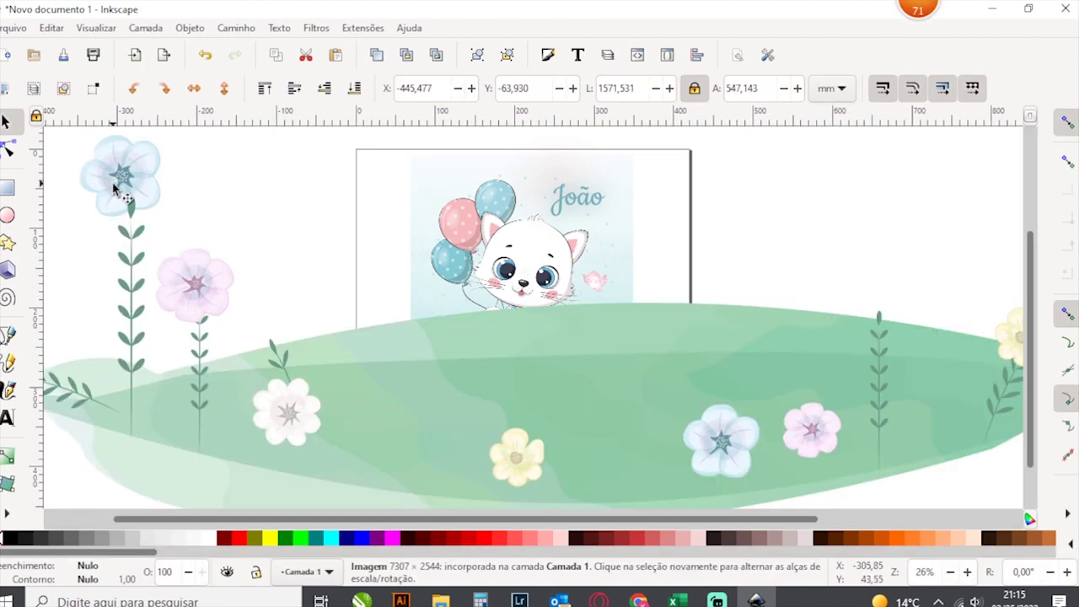
Resize the grass image's width to 1000, 500, then 120 mm and place it under the cat
drag(114, 187, 238, 266)
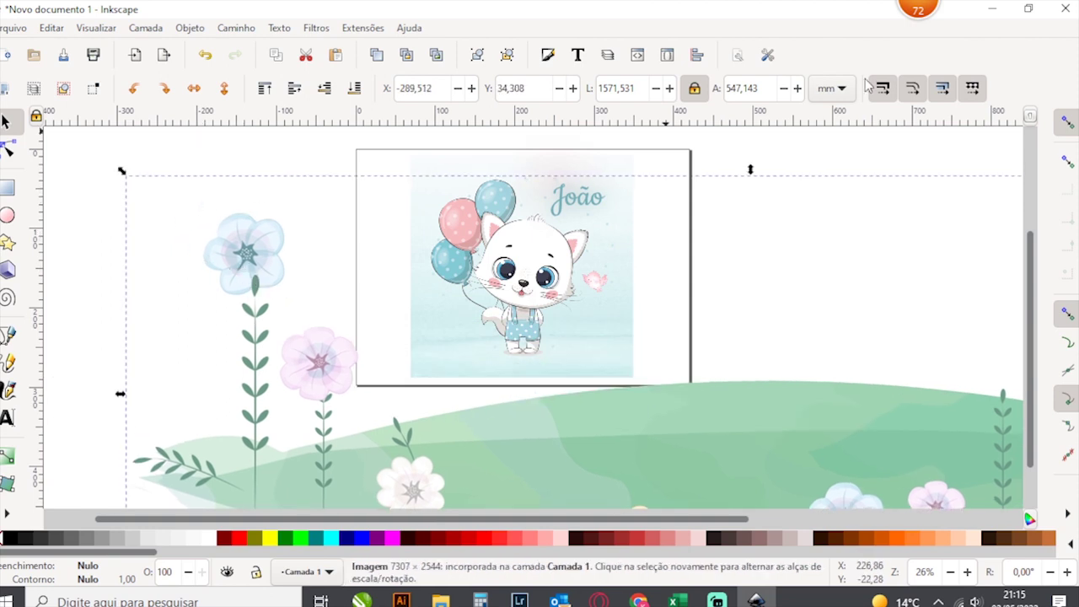
double_click(636, 87)
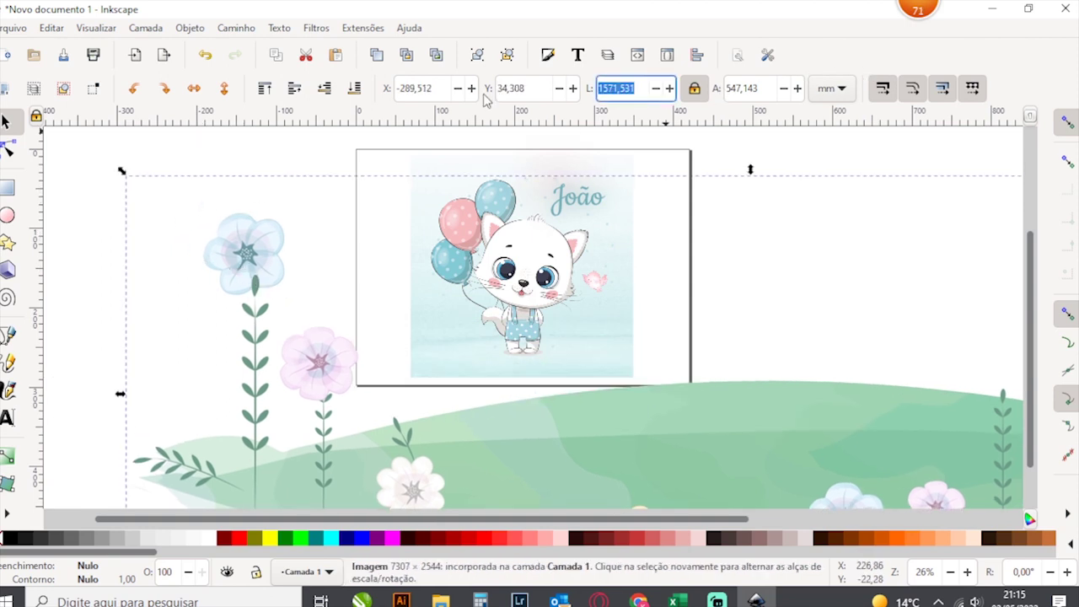
text(1000)
key(Return)
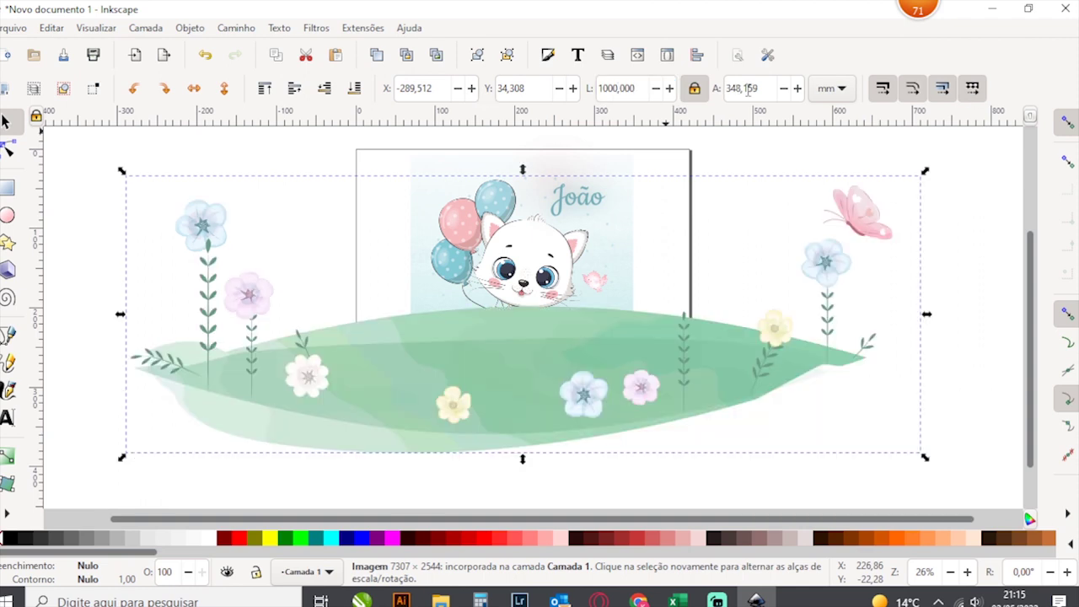
double_click(591, 88)
text(5)
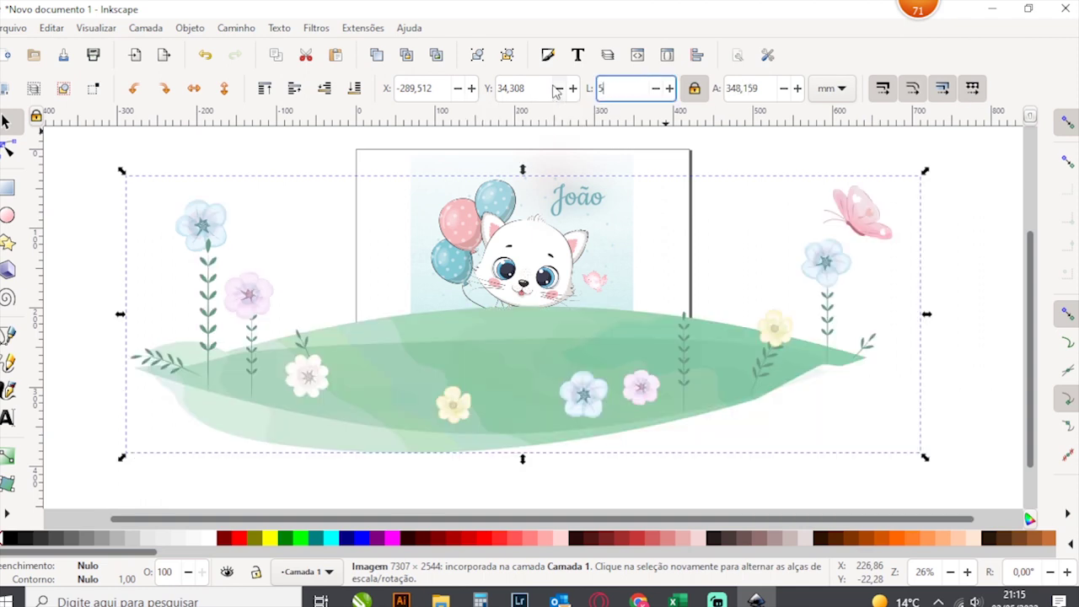
key(Return)
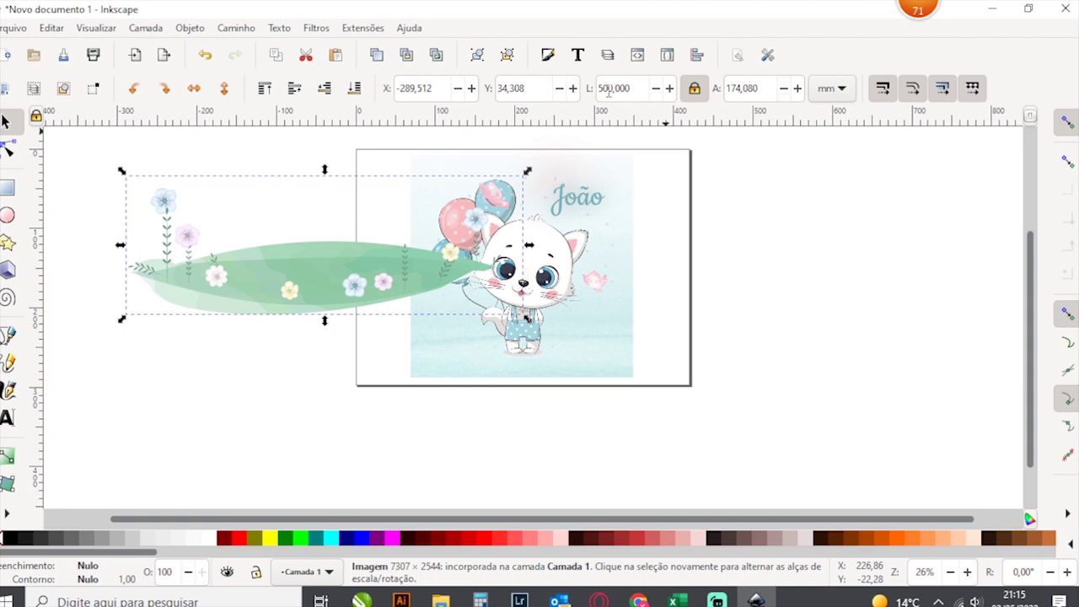
double_click(635, 87)
text(120)
key(Return)
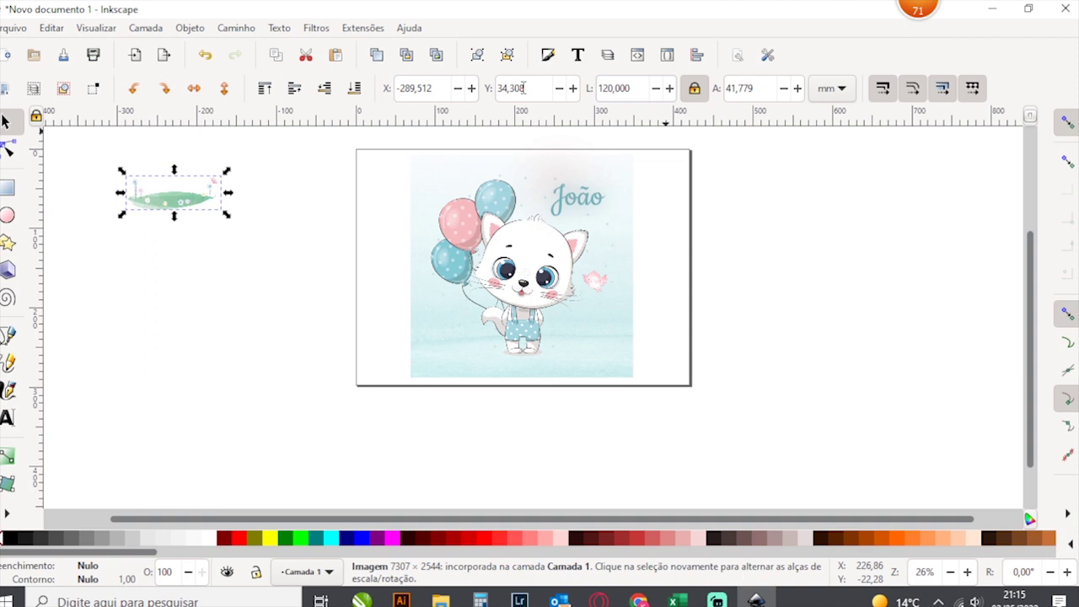
drag(187, 205, 535, 364)
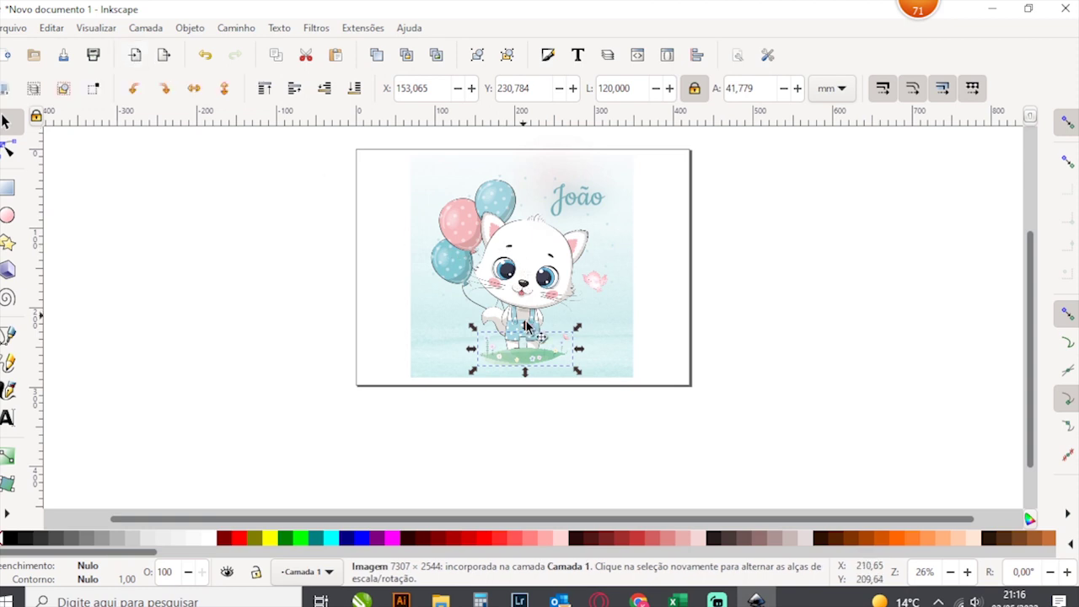
Change the cat picture's stacking order and select the grass patch
click(506, 268)
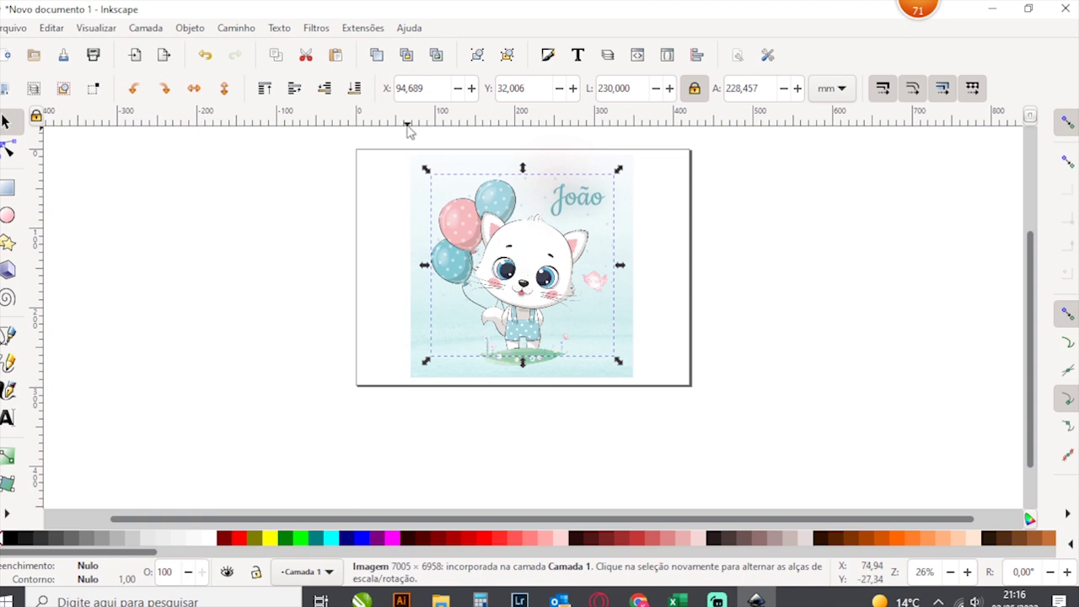
click(265, 88)
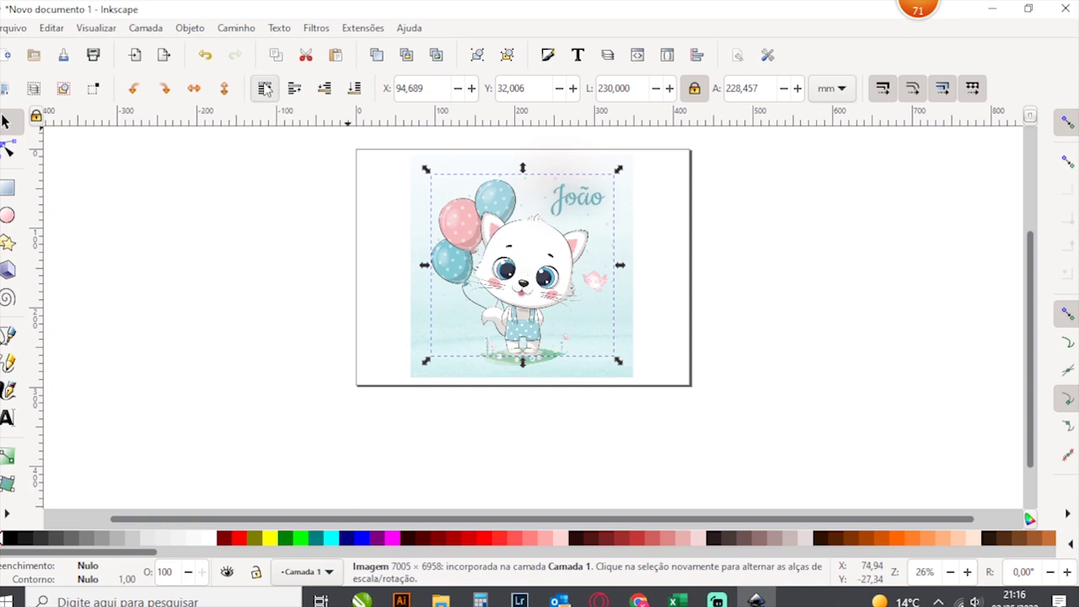
click(574, 385)
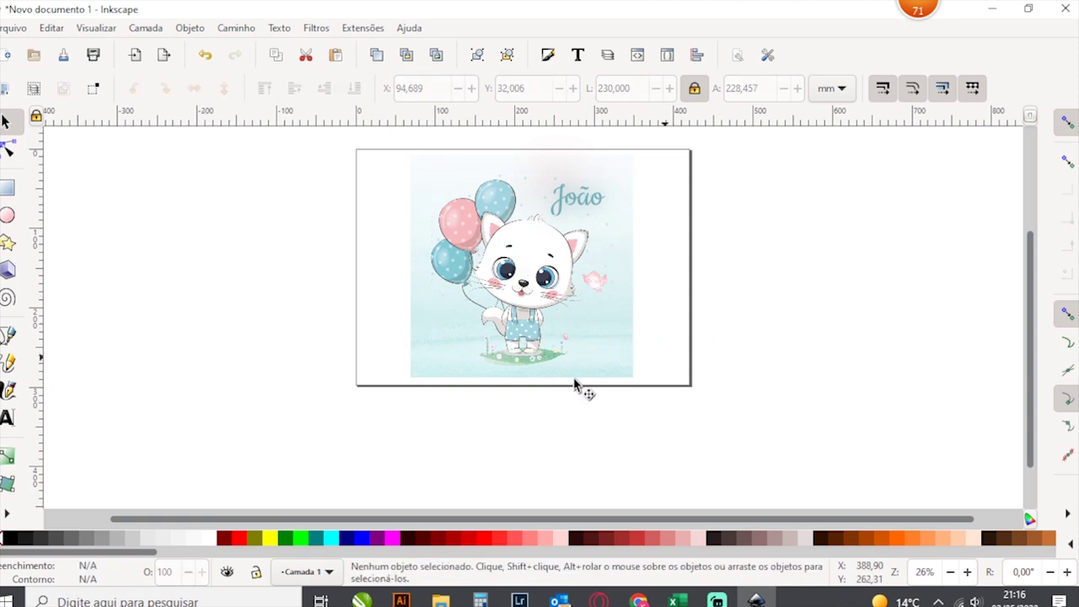
click(541, 362)
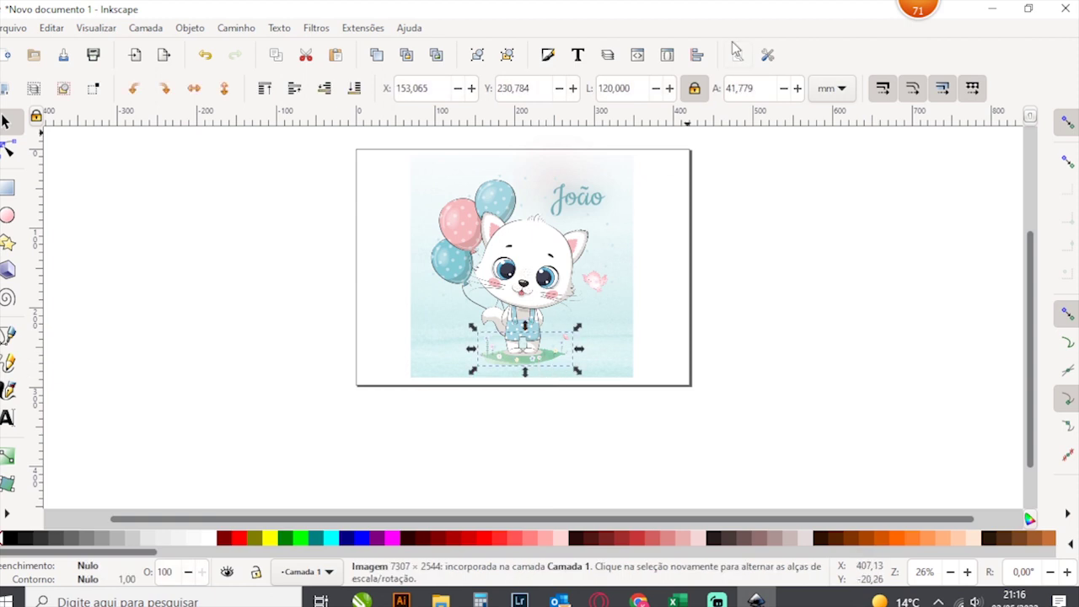
Widen the grass patch to 130 mm, nudge it into place with arrow keys, and deselect
double_click(640, 88)
text(1)
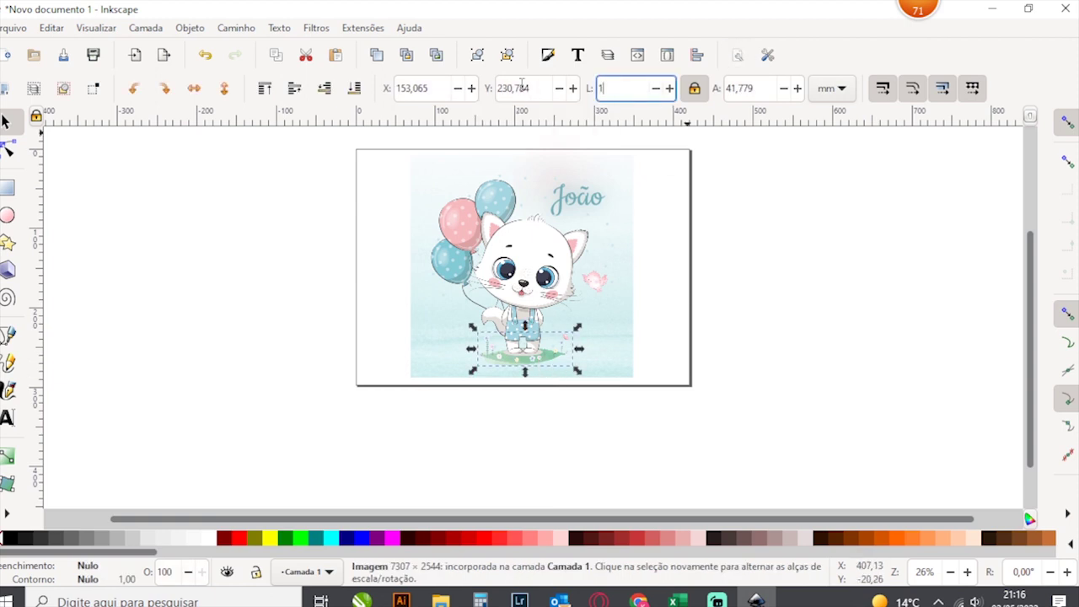
text(30)
key(Return)
key(Left)
key(Left)
key(Left)
key(Left)
key(Left)
key(Left)
key(Left)
key(Left)
key(Left)
key(Left)
key(Left)
key(Up)
key(Up)
key(Up)
key(Up)
key(Up)
key(Up)
key(Up)
key(Up)
key(Up)
key(Up)
key(Down)
key(Down)
key(Down)
key(Down)
key(Down)
key(Down)
key(Down)
key(Down)
key(Down)
key(Down)
key(Down)
key(Down)
key(Down)
key(Down)
key(Left)
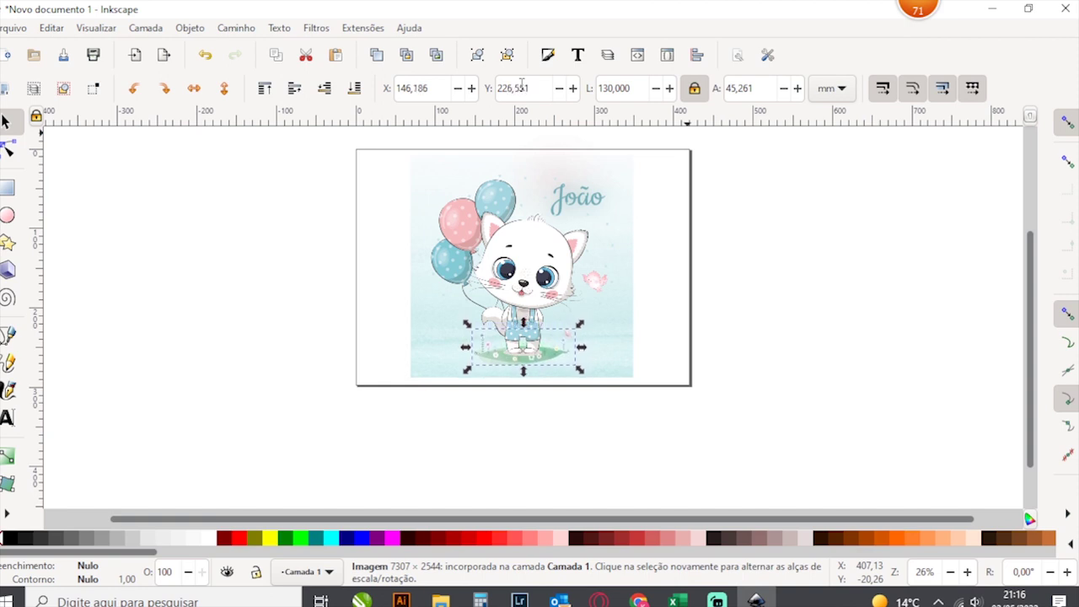
click(799, 321)
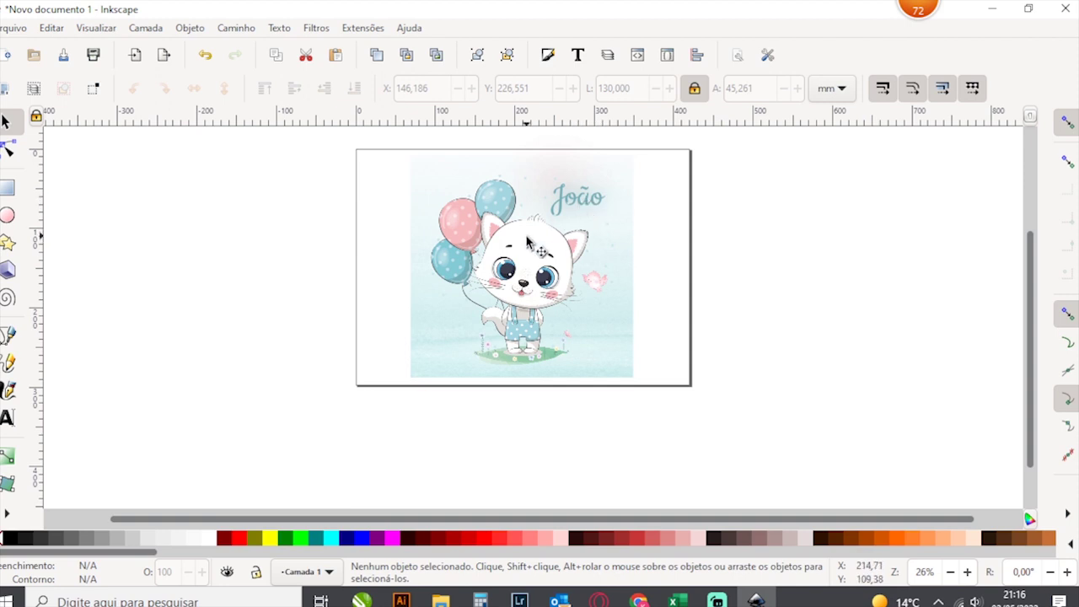
click(559, 196)
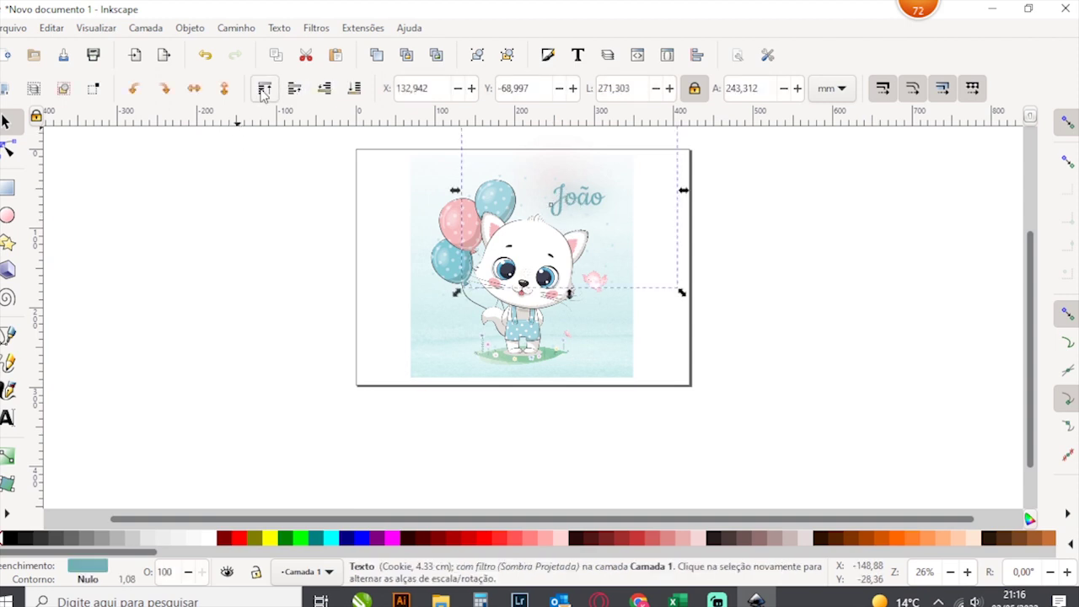
click(779, 217)
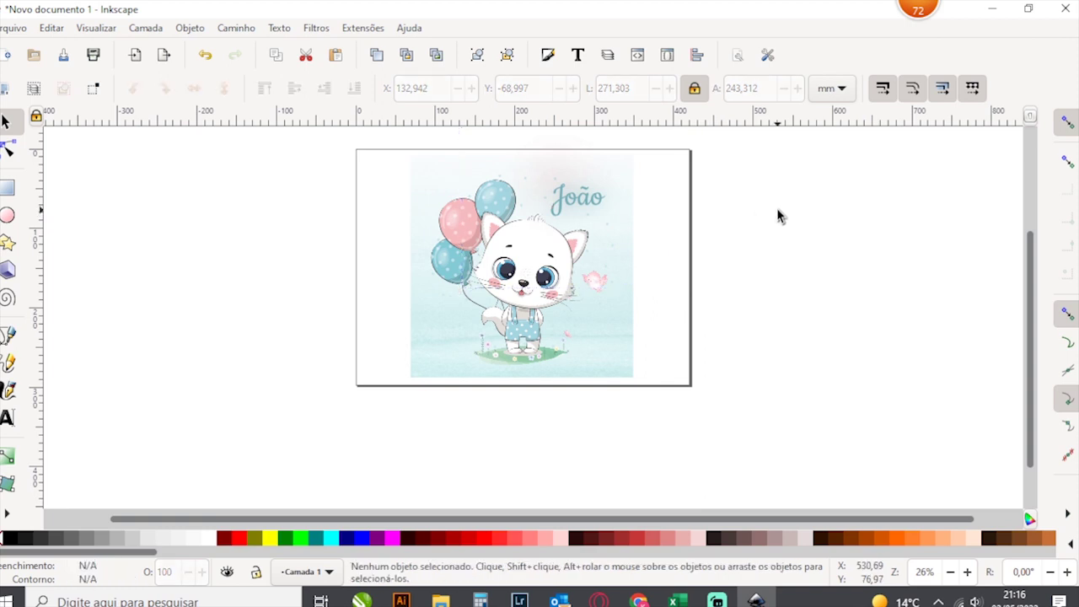
click(596, 286)
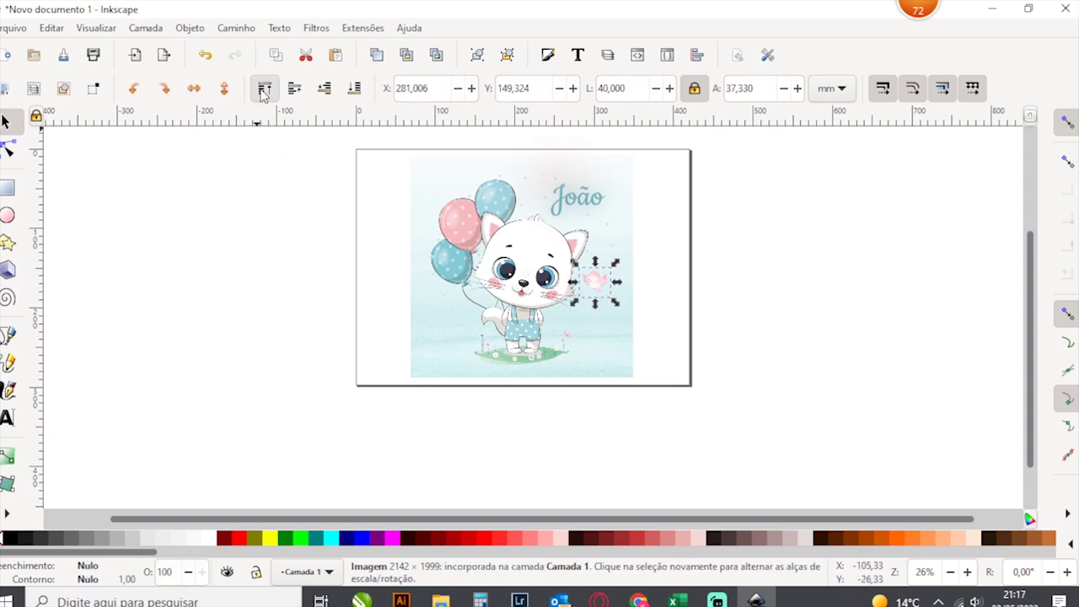
click(865, 378)
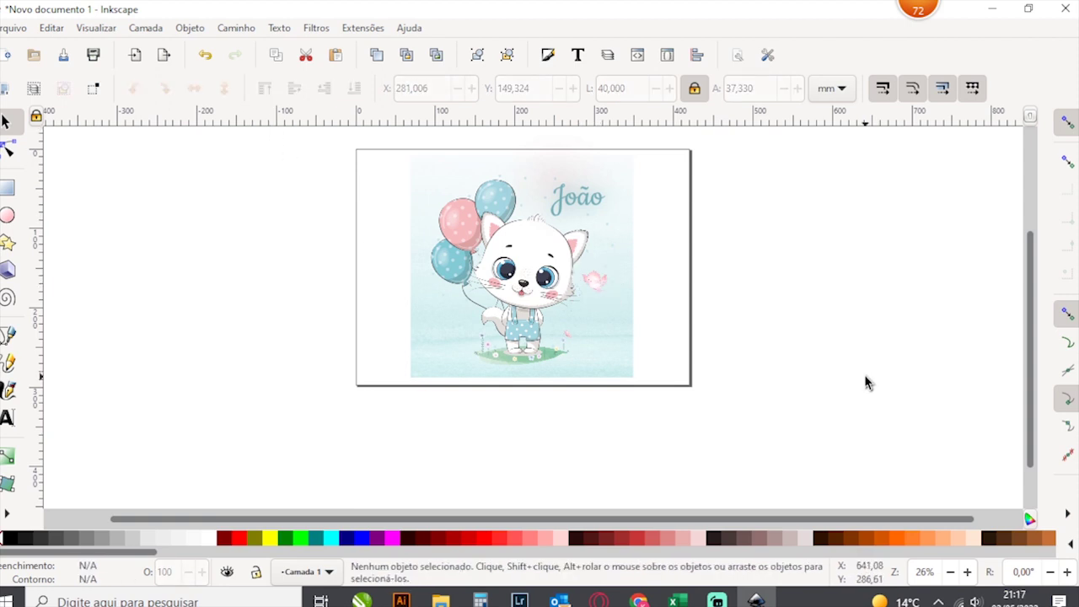